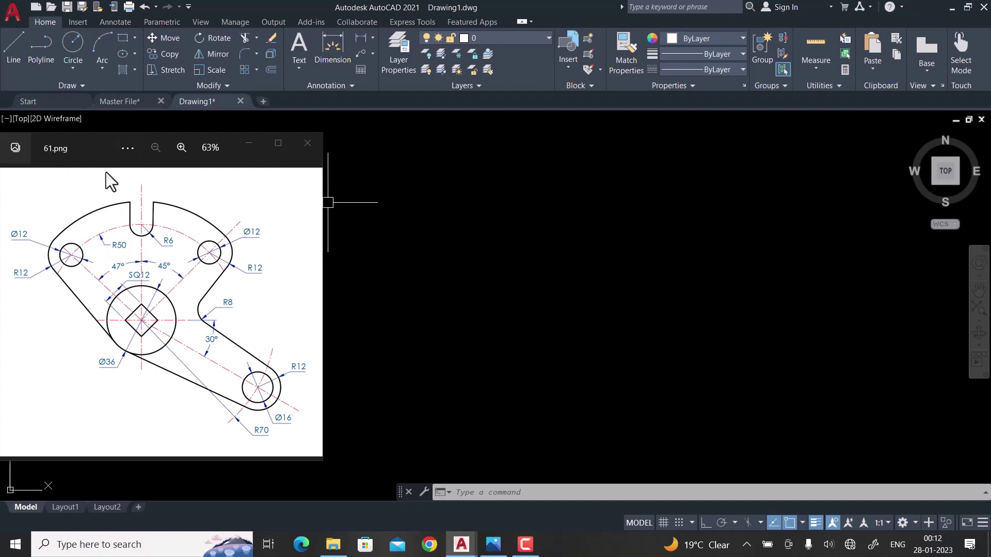
- Check the reference plate image, then draw a Ø36 circle and frame it in view
{"action": "left_click", "coordinate": [98, 155]}
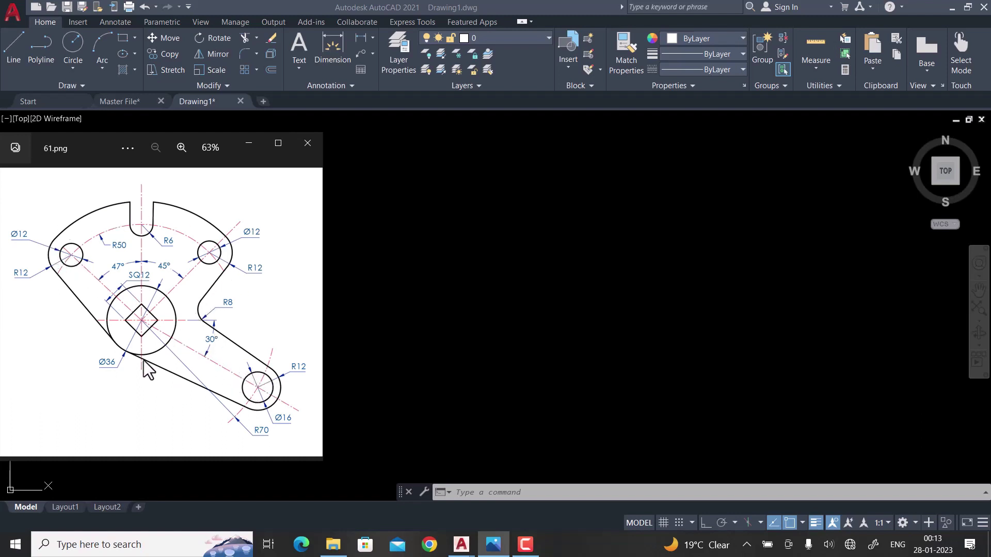
{"action": "left_click", "coordinate": [516, 316]}
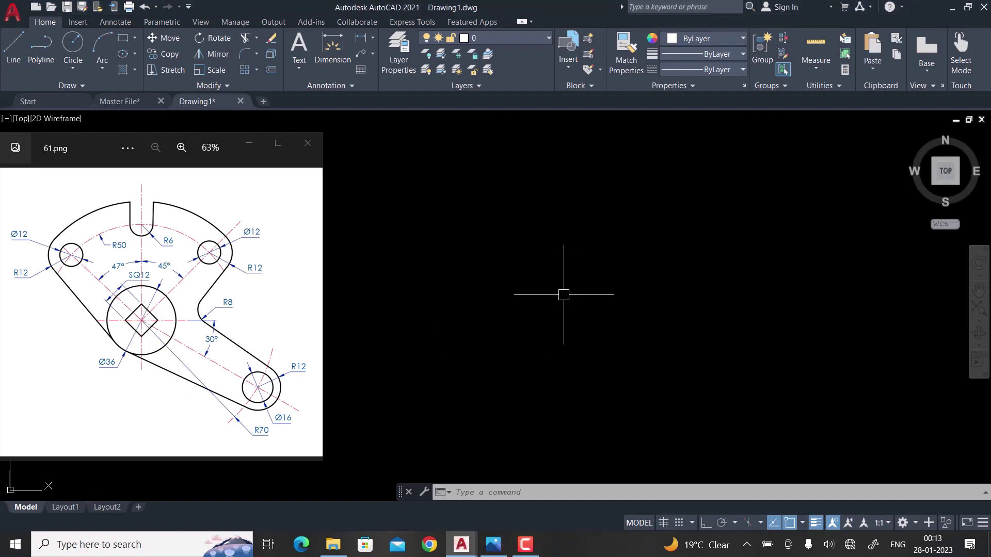
{"action": "type", "text": "c"}
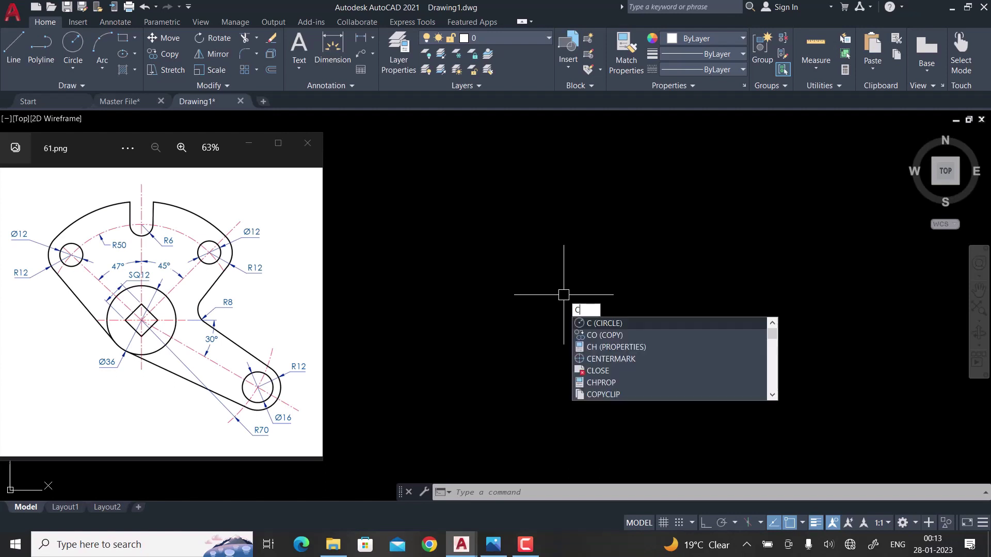
{"action": "key", "text": "Return"}
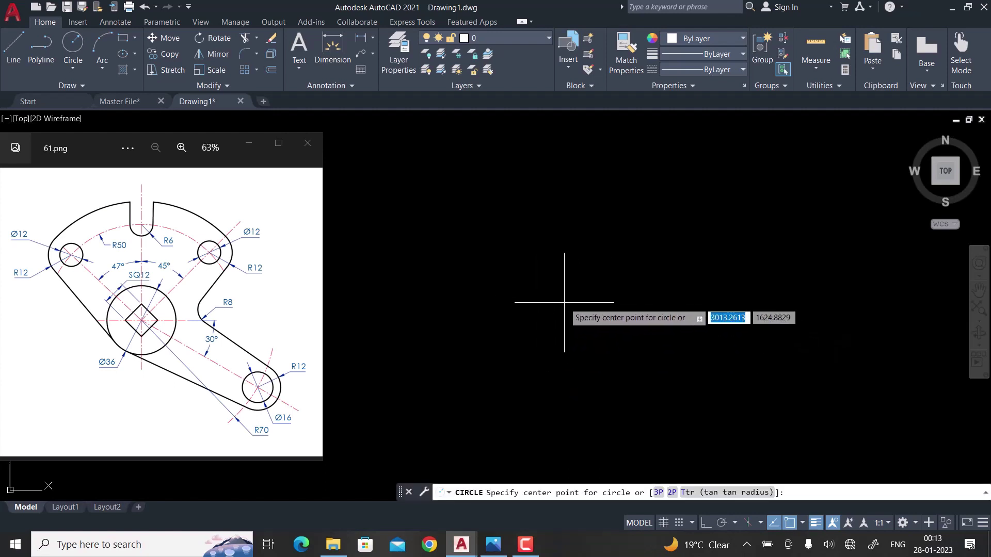
{"action": "left_click", "coordinate": [564, 302]}
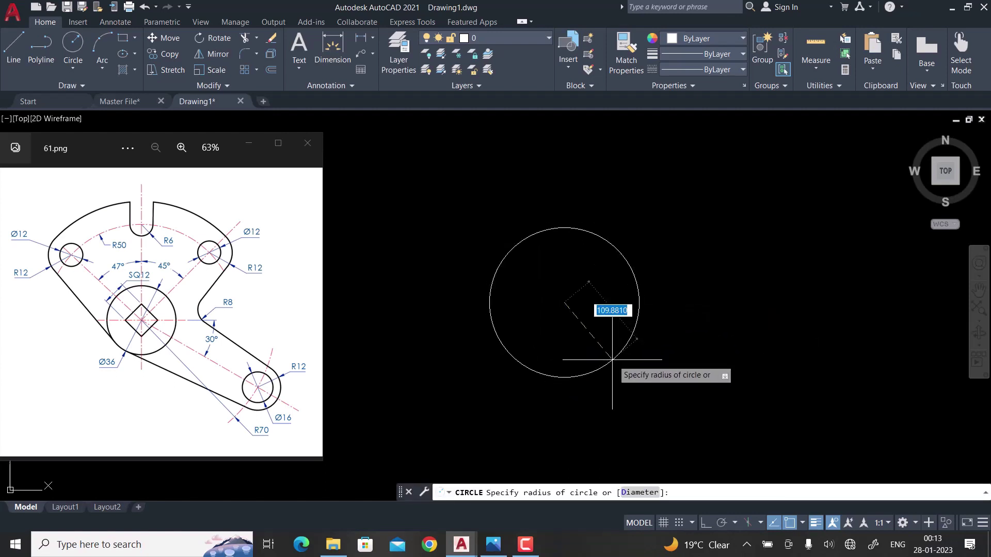
{"action": "type", "text": "D"}
{"action": "key", "text": "Return"}
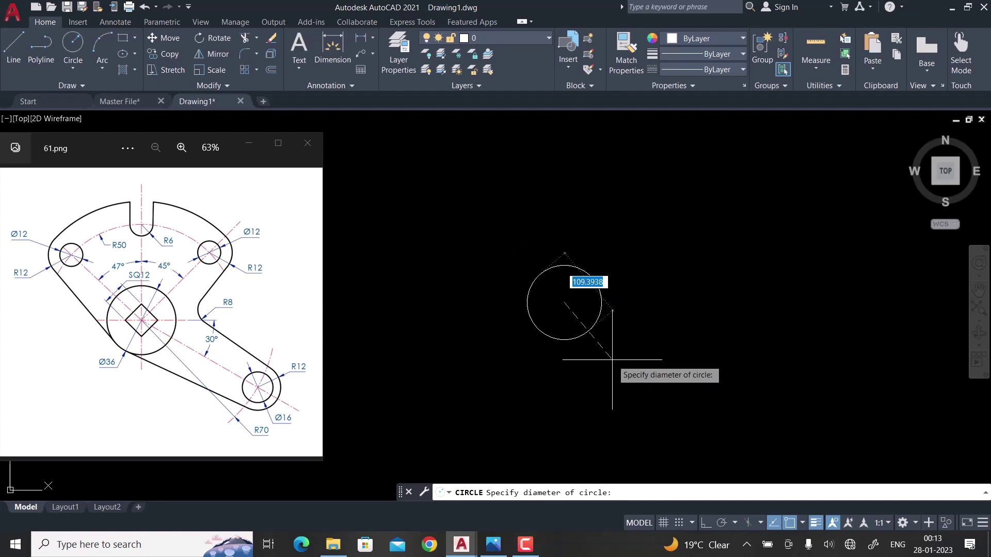
{"action": "type", "text": "36"}
{"action": "key", "text": "Return"}
{"action": "scroll", "coordinate": [566, 301], "scroll_direction": "up", "scroll_amount": 5}
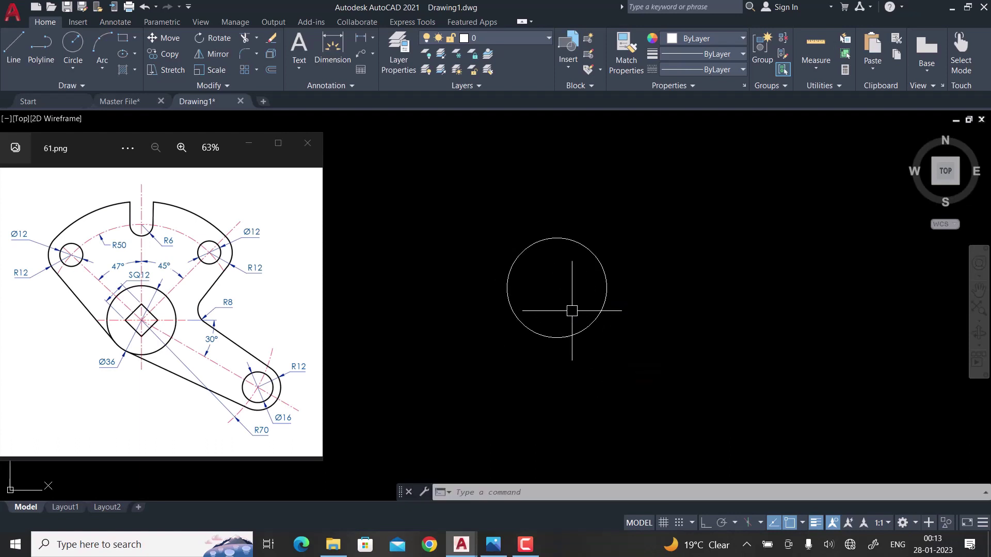
{"action": "middle_click_drag", "start_coordinate": [601, 356], "coordinate": [612, 388]}
{"action": "type", "text": "REC"}
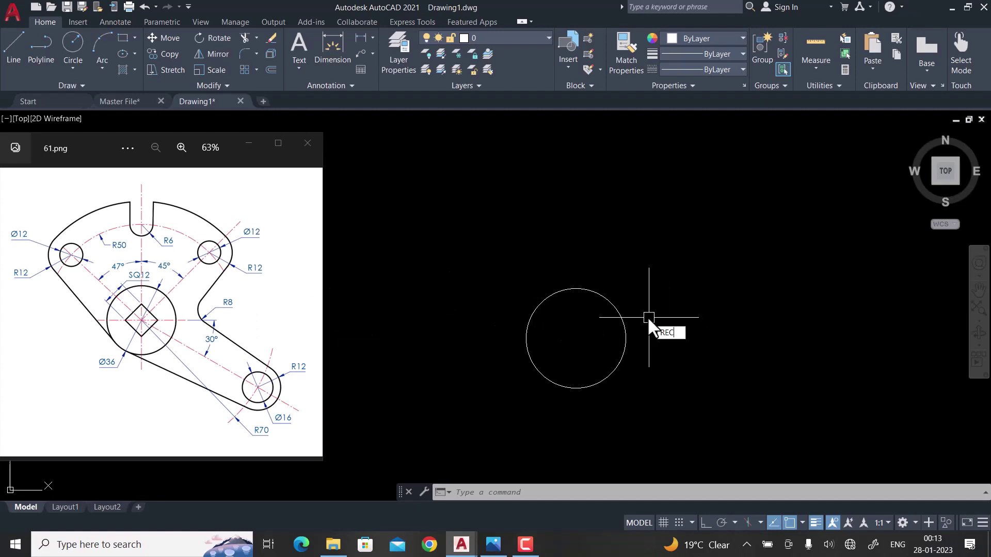
- Draw a 12 by 12 square beside the circle
{"action": "key", "text": "Return"}
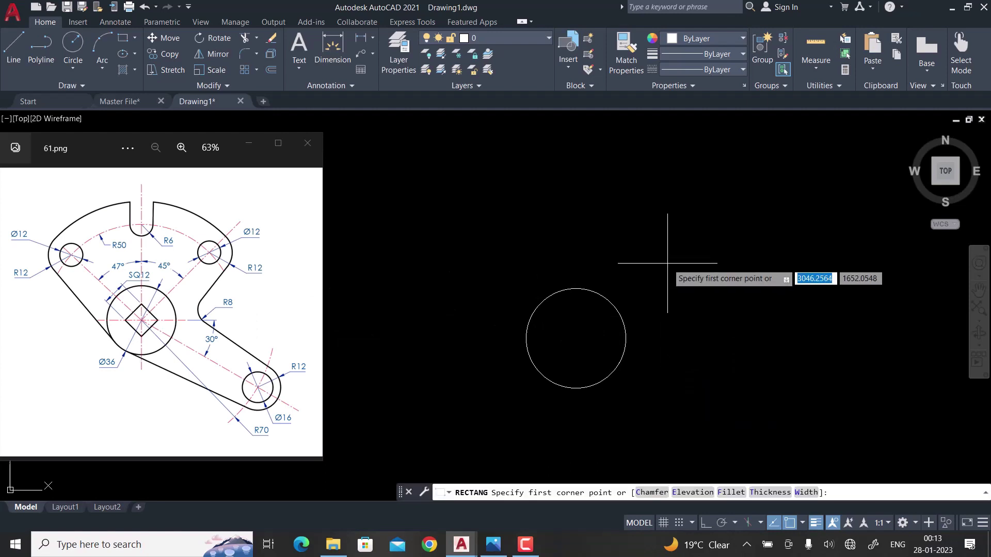
{"action": "left_click", "coordinate": [667, 263]}
{"action": "type", "text": "d"}
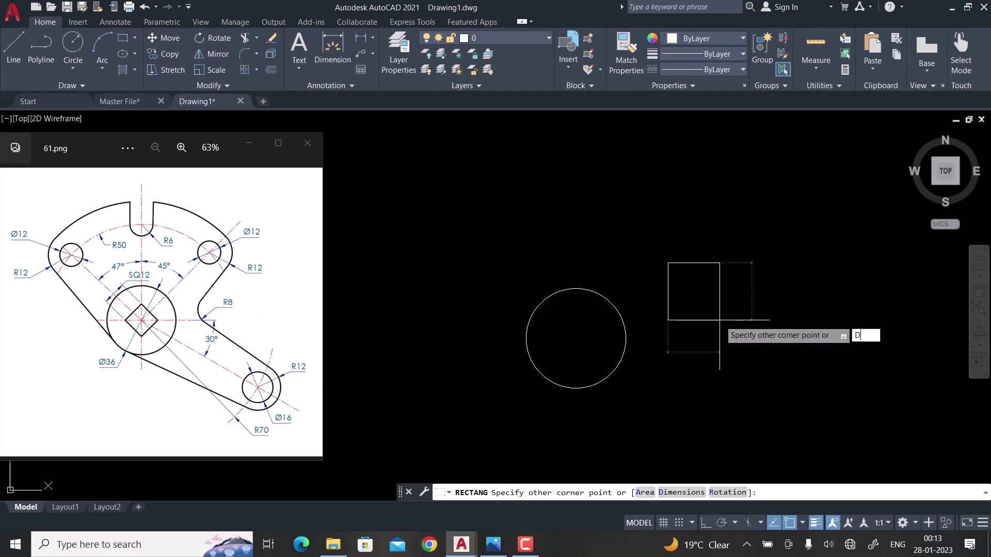
{"action": "key", "text": "Return"}
{"action": "type", "text": "12"}
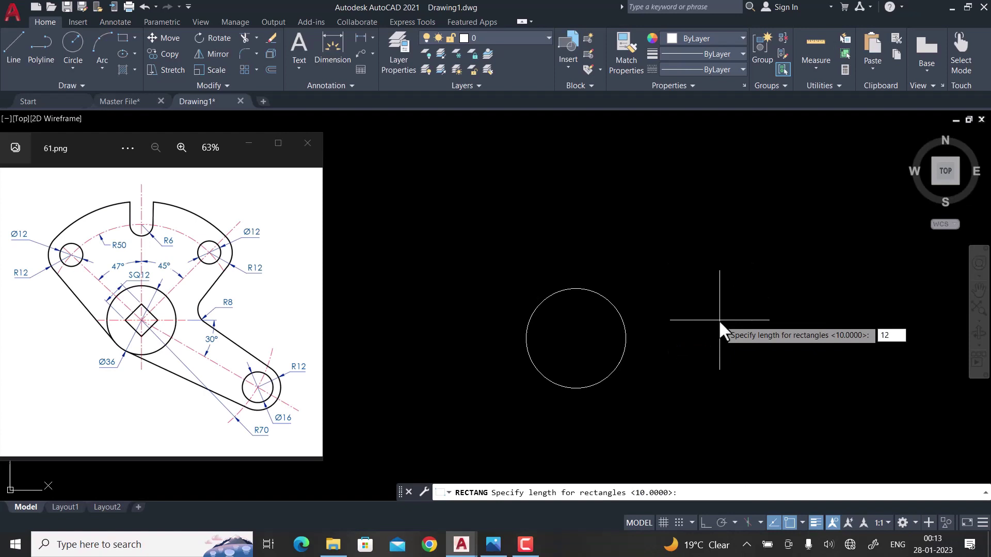
{"action": "key", "text": "Return"}
{"action": "type", "text": "12"}
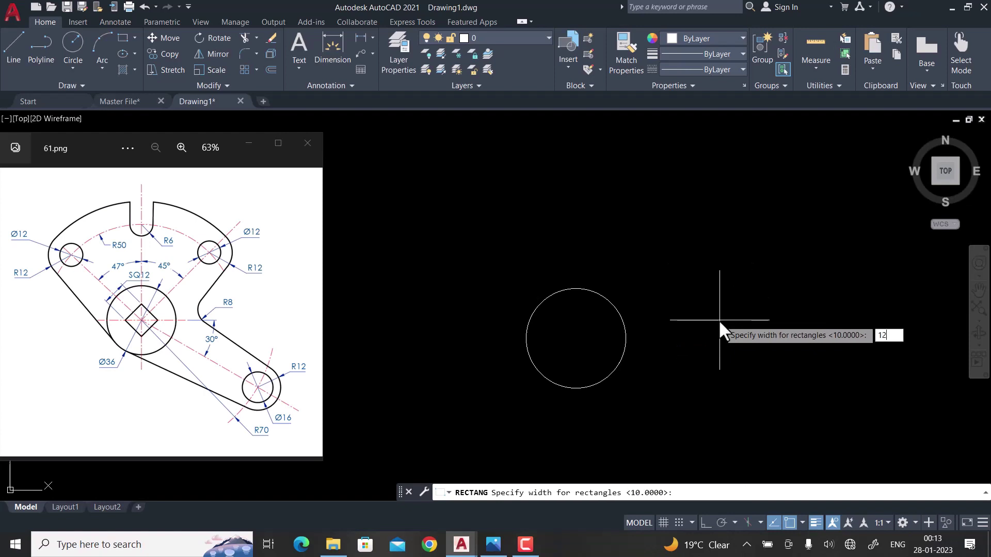
{"action": "key", "text": "Return"}
{"action": "left_click", "coordinate": [718, 320]}
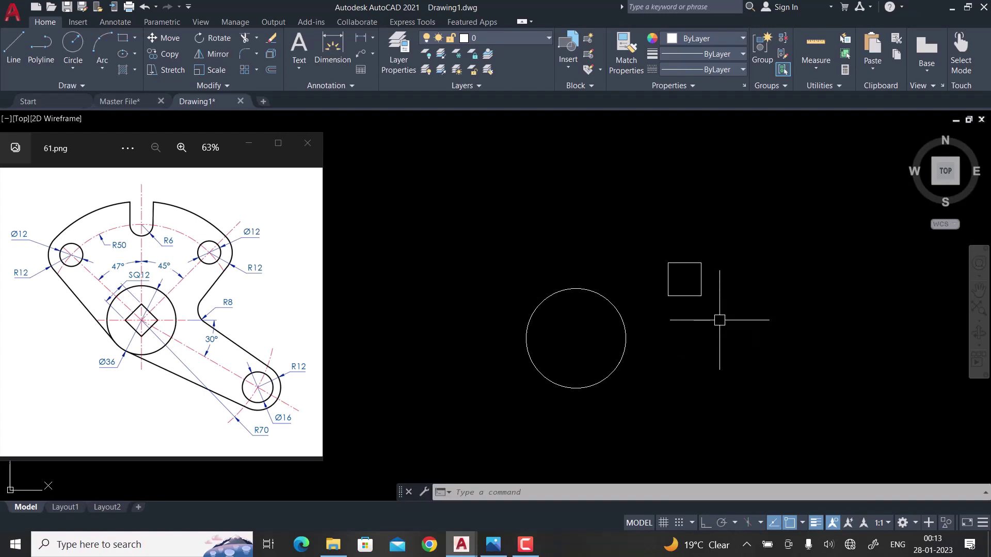
- Move the square so its centre sits on the circle's centre
{"action": "scroll", "coordinate": [693, 289], "scroll_direction": "up", "scroll_amount": 3}
{"action": "left_click", "coordinate": [748, 236]}
{"action": "left_click", "coordinate": [664, 309]}
{"action": "scroll", "coordinate": [664, 310], "scroll_direction": "down", "scroll_amount": 2}
{"action": "middle_click_drag", "start_coordinate": [664, 310], "coordinate": [735, 337]}
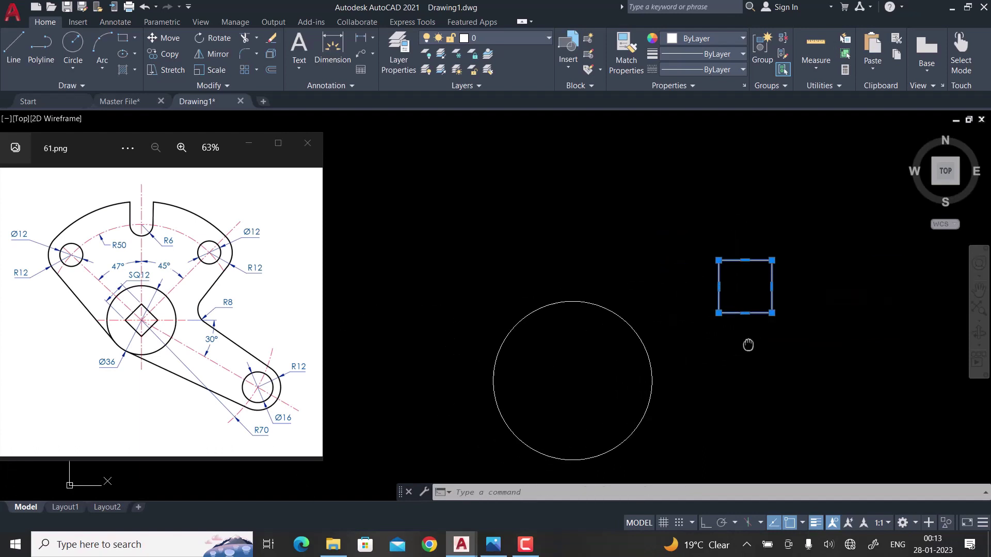
{"action": "type", "text": "m"}
{"action": "key", "text": "Return"}
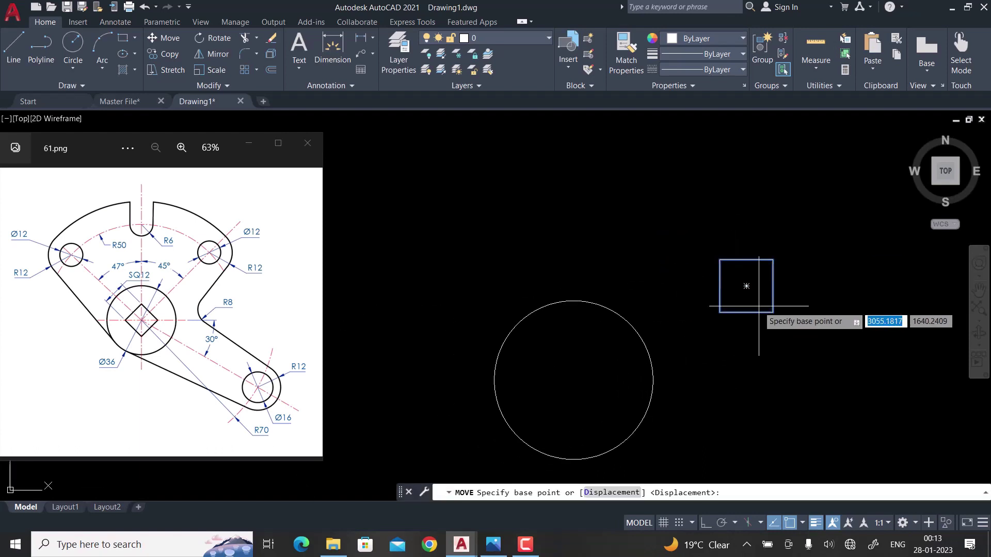
{"action": "left_click", "coordinate": [746, 286]}
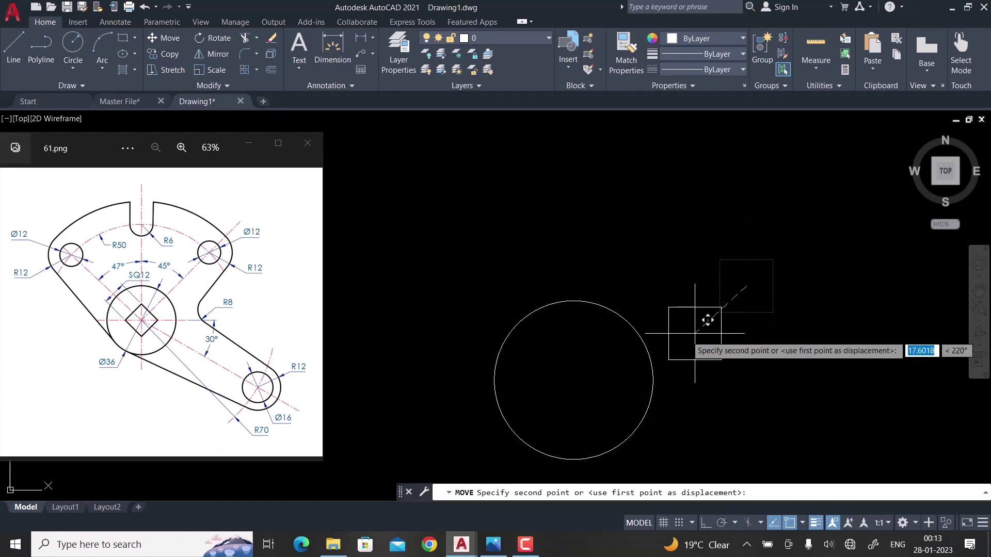
{"action": "left_click", "coordinate": [586, 366]}
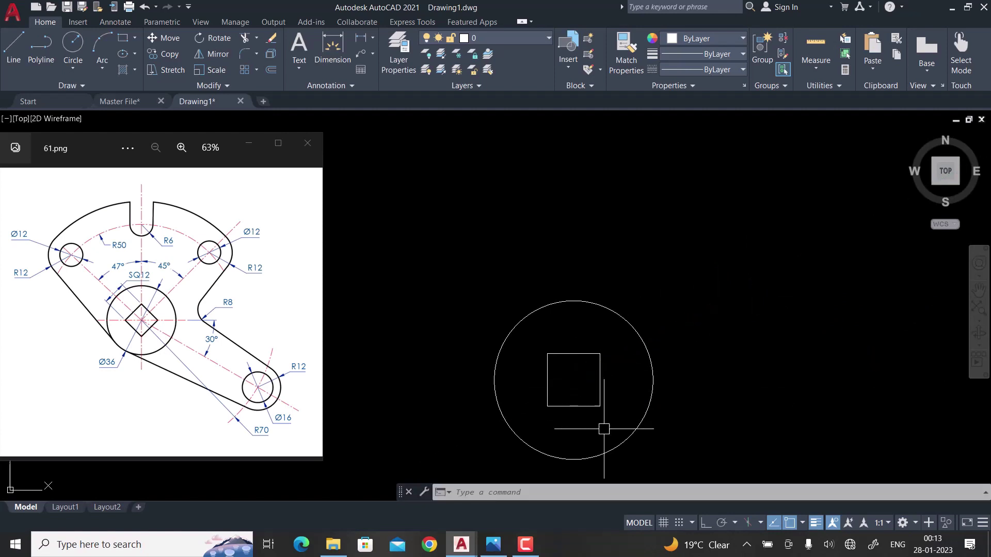
- Rotate the square 45° about its centre into a diamond
{"action": "scroll", "coordinate": [655, 343], "scroll_direction": "up", "scroll_amount": 2}
{"action": "left_click", "coordinate": [664, 339]}
{"action": "left_click", "coordinate": [638, 362]}
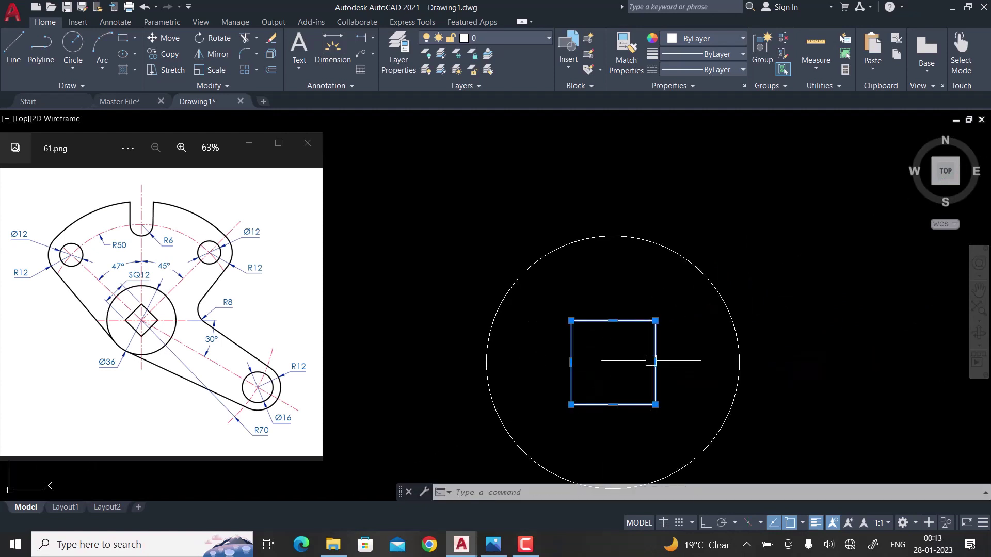
{"action": "type", "text": "ro"}
{"action": "key", "text": "Return"}
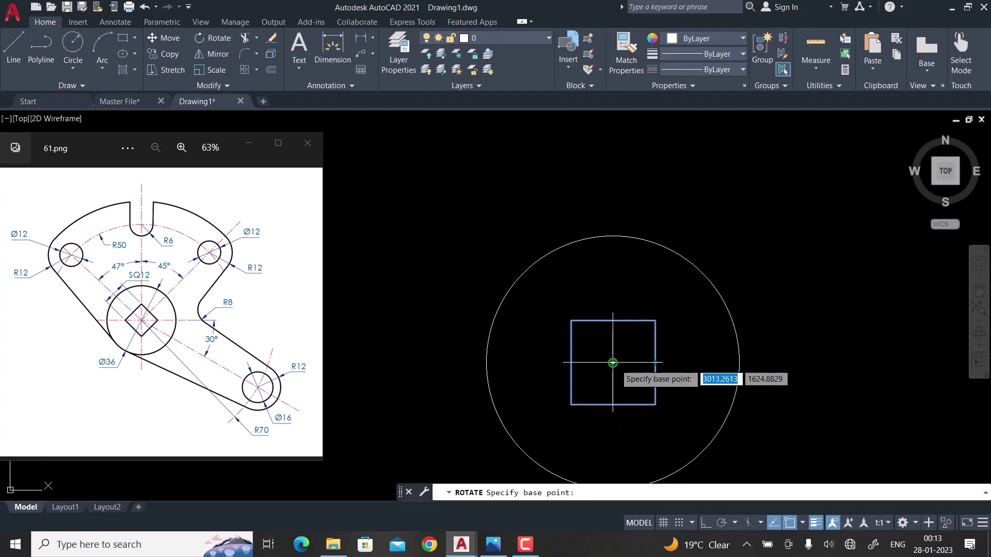
{"action": "left_click", "coordinate": [612, 364]}
{"action": "type", "text": "45"}
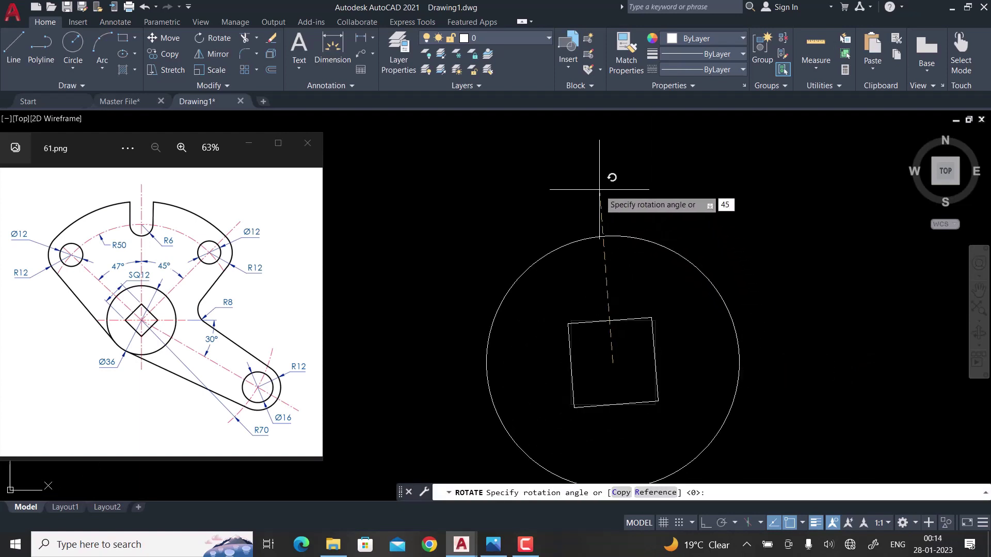
{"action": "key", "text": "Return"}
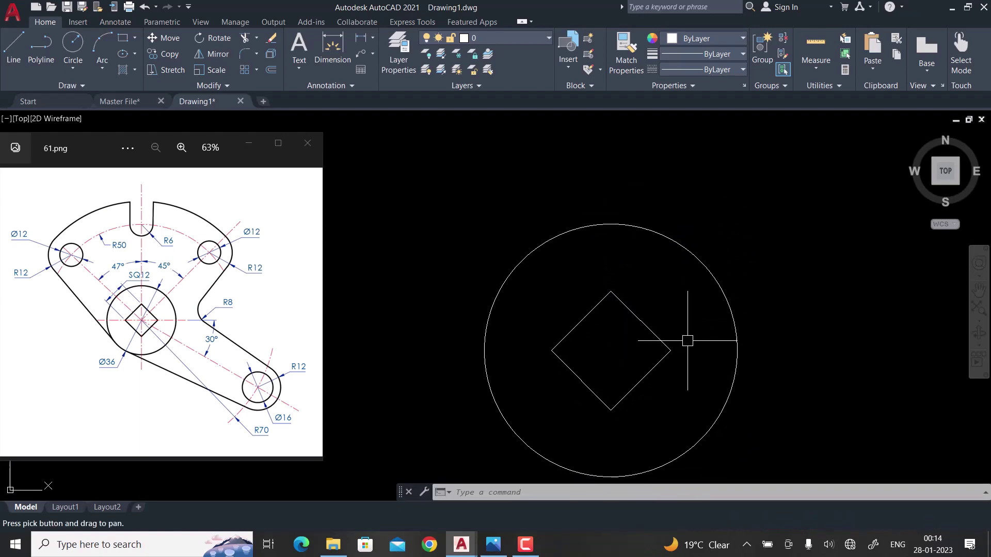
{"action": "scroll", "coordinate": [644, 336], "scroll_direction": "down", "scroll_amount": 4}
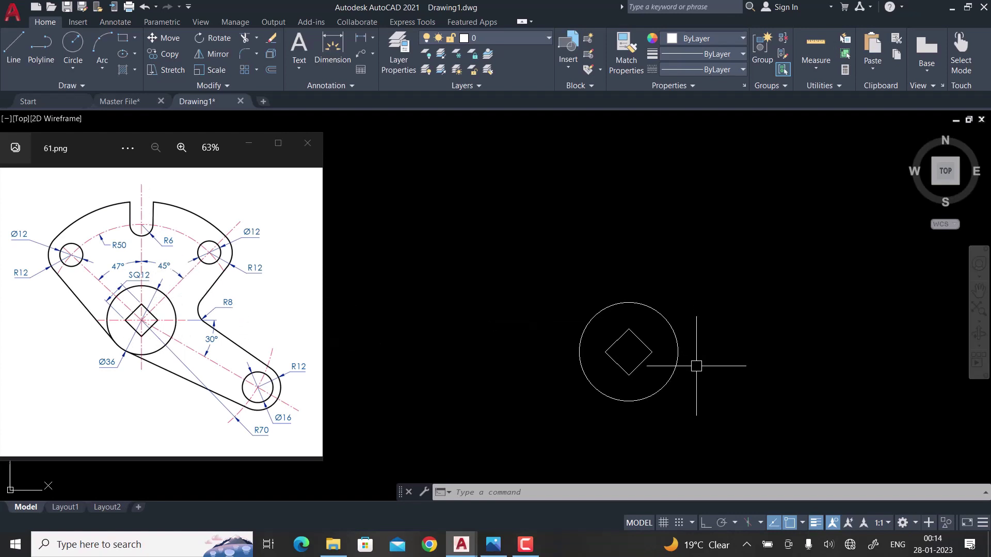
{"action": "middle_click_drag", "start_coordinate": [694, 364], "coordinate": [669, 365]}
- Draw a 45° line rising up-right from the diamond's centre
{"action": "type", "text": "L"}
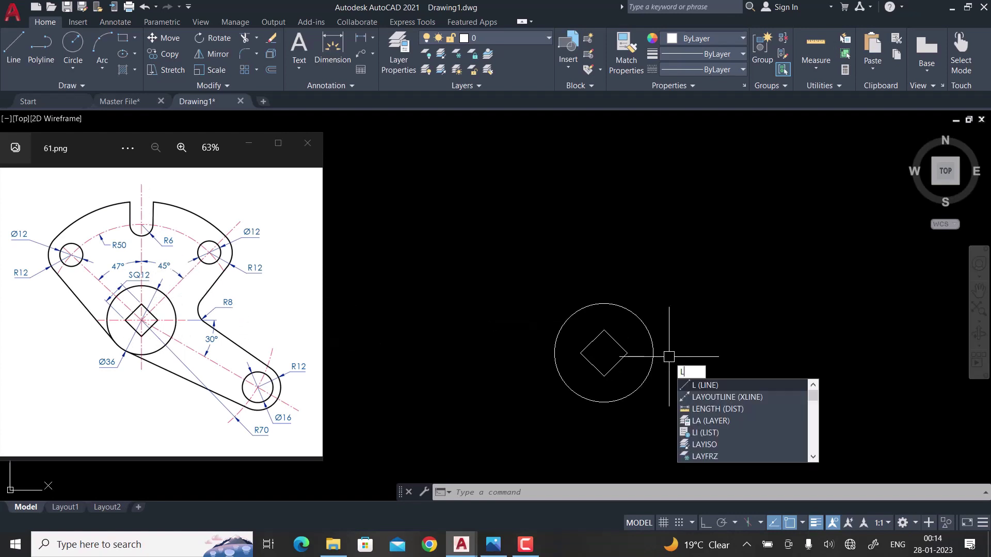
{"action": "key", "text": "Return"}
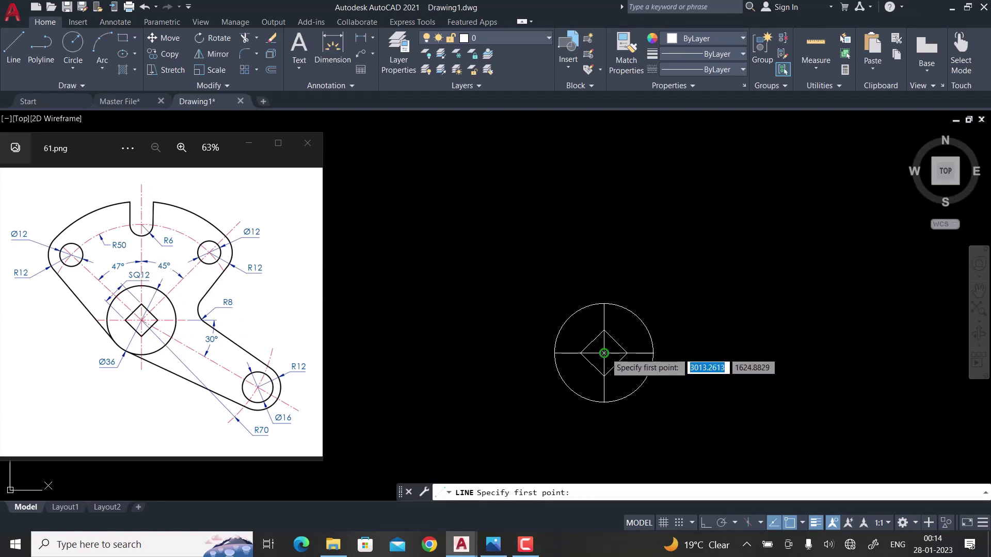
{"action": "left_click", "coordinate": [604, 353]}
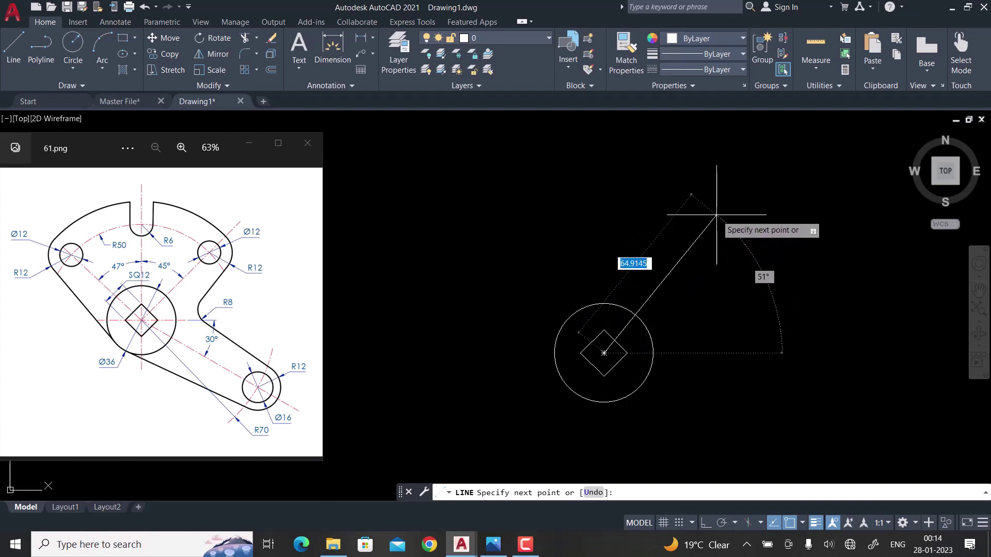
{"action": "key", "text": "Tab"}
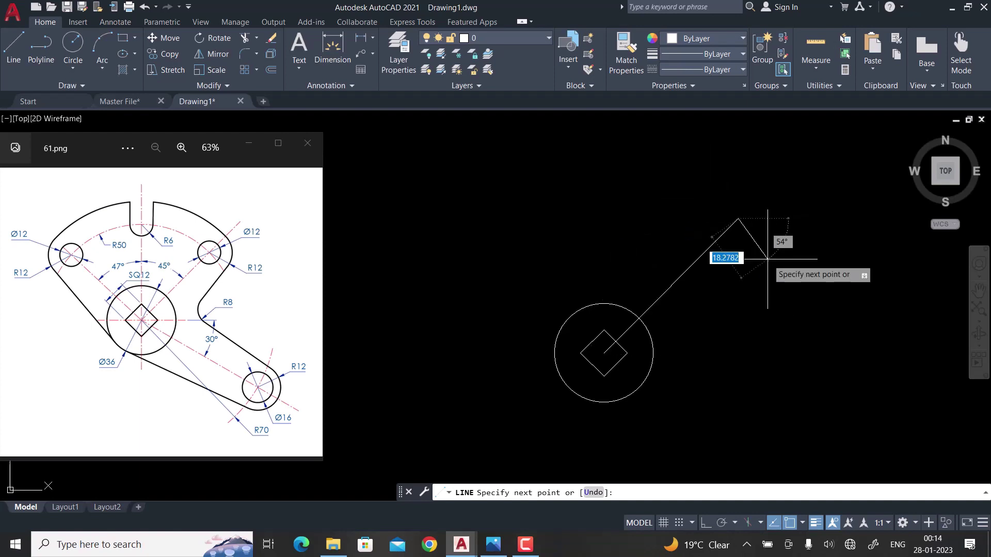
{"action": "key", "text": "Return"}
{"action": "key", "text": "Return"}
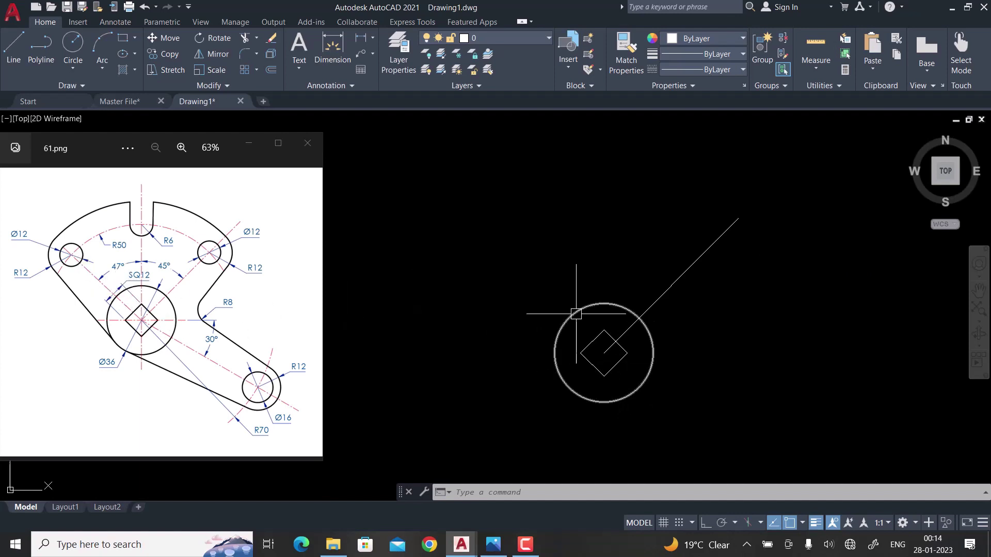
- Draw the second diagonal line up-left from the centre at the reference's 47° angle
{"action": "type", "text": "L"}
{"action": "key", "text": "Return"}
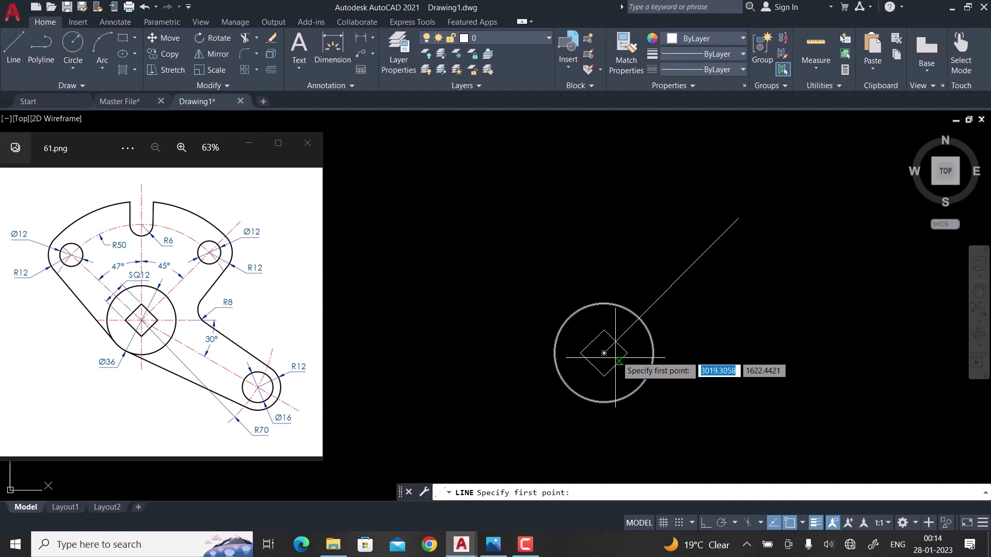
{"action": "left_click", "coordinate": [603, 354]}
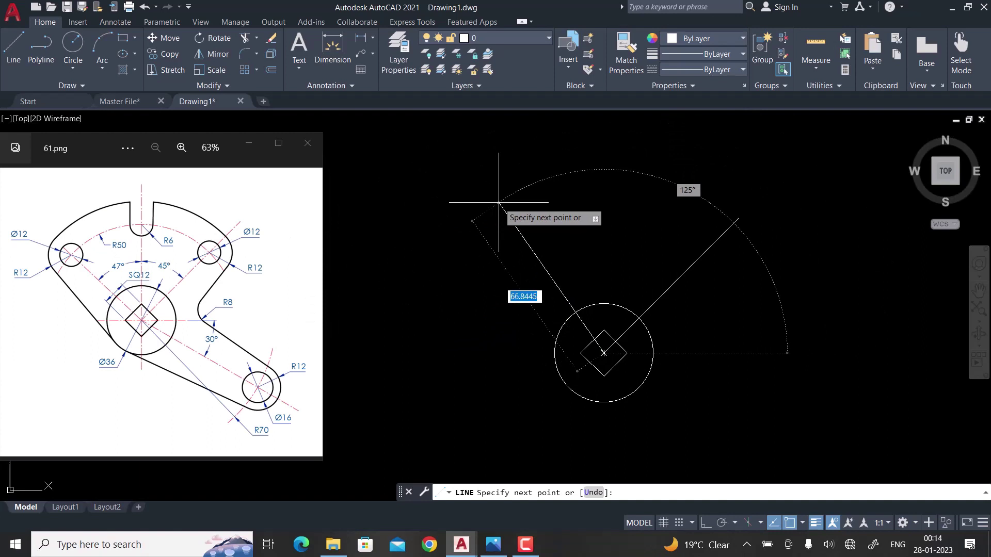
{"action": "key", "text": "Tab"}
{"action": "key", "text": "Tab"}
{"action": "key", "text": "Tab"}
{"action": "type", "text": "137"}
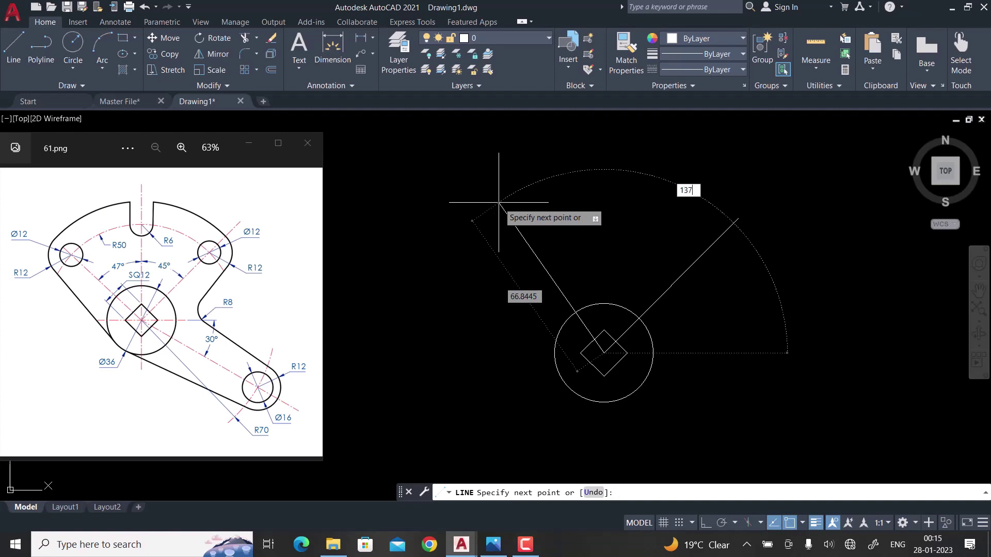
{"action": "key", "text": "Return"}
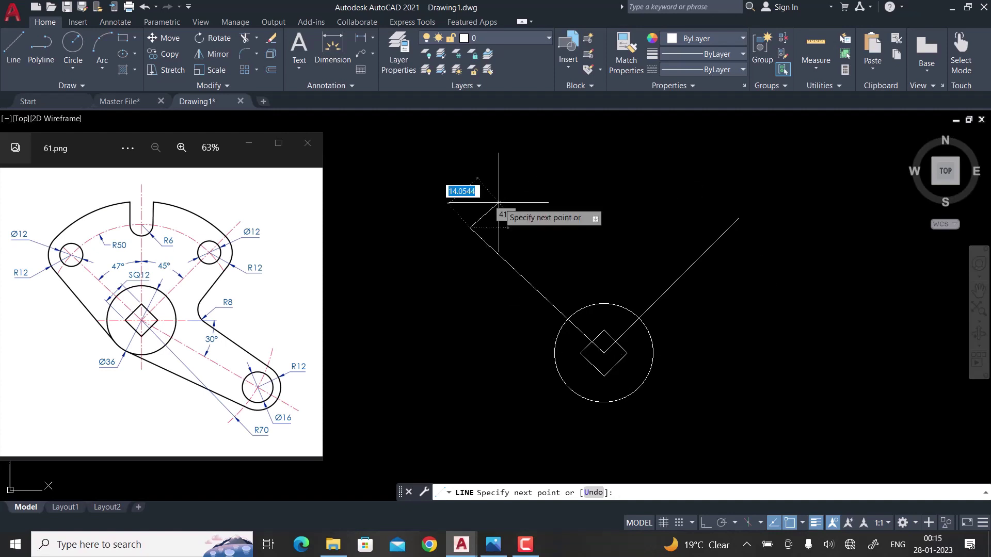
{"action": "key", "text": "Escape"}
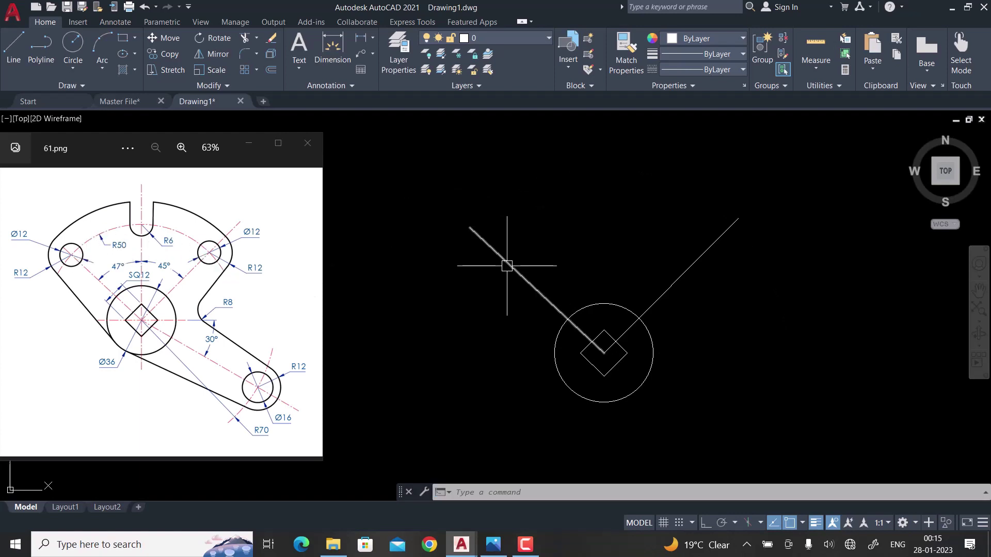
{"action": "type", "text": "c"}
{"action": "key", "text": "Return"}
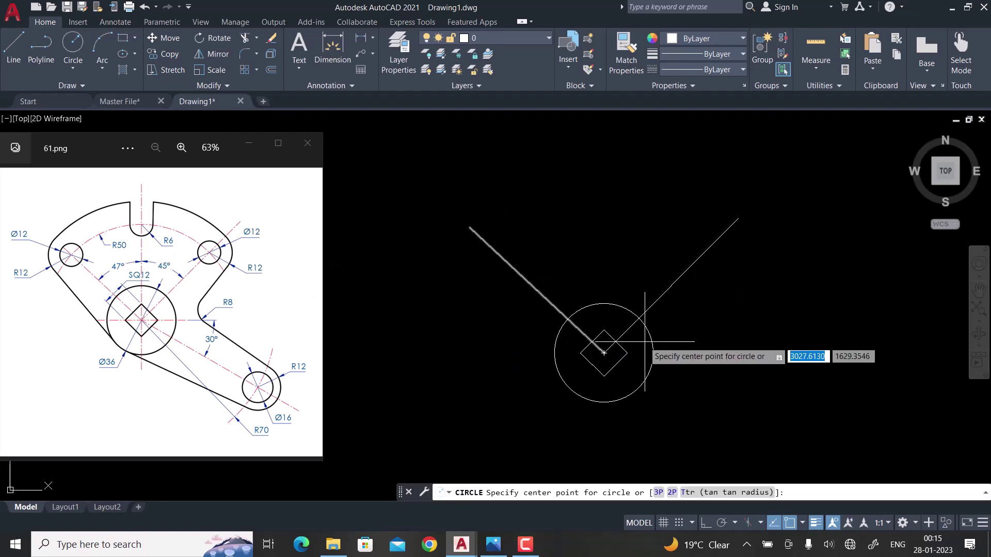
- Draw an R50 circle centred on the diamond's centre
{"action": "left_click", "coordinate": [604, 353]}
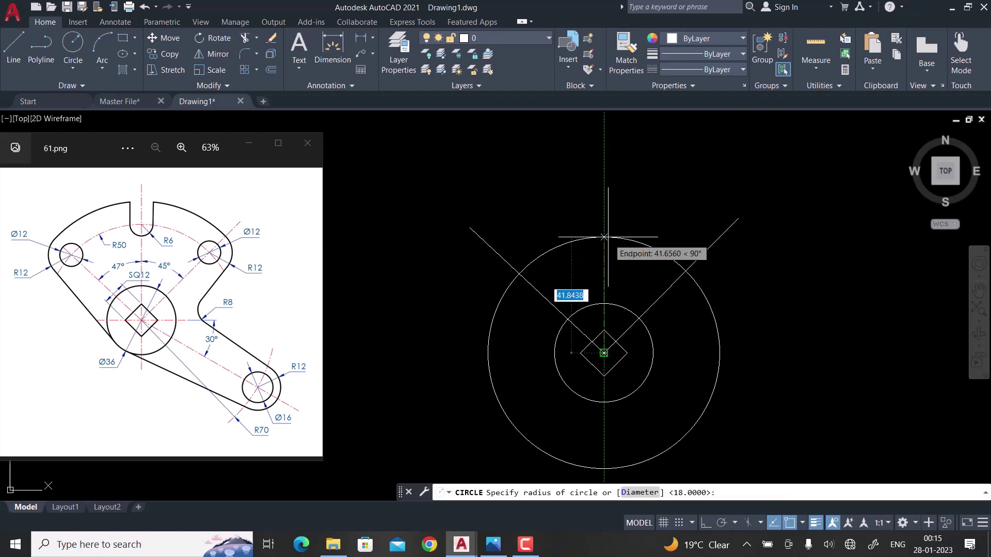
{"action": "type", "text": "50"}
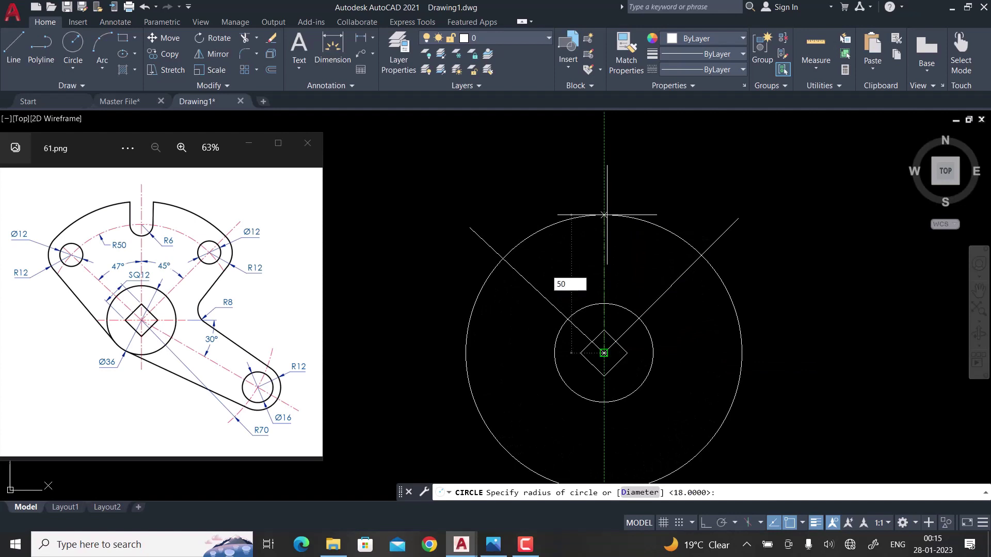
{"action": "key", "text": "Return"}
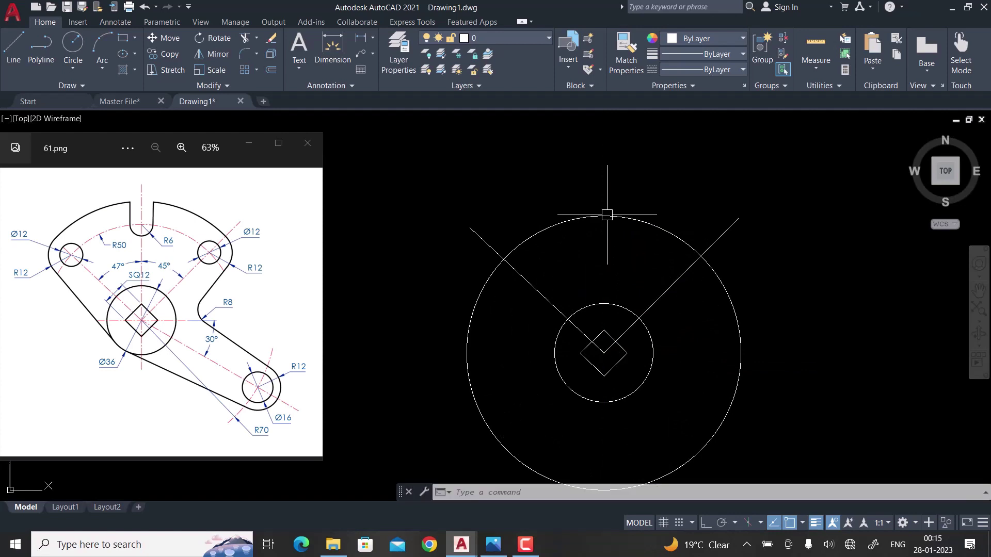
{"action": "scroll", "coordinate": [679, 239], "scroll_direction": "up", "scroll_amount": 4}
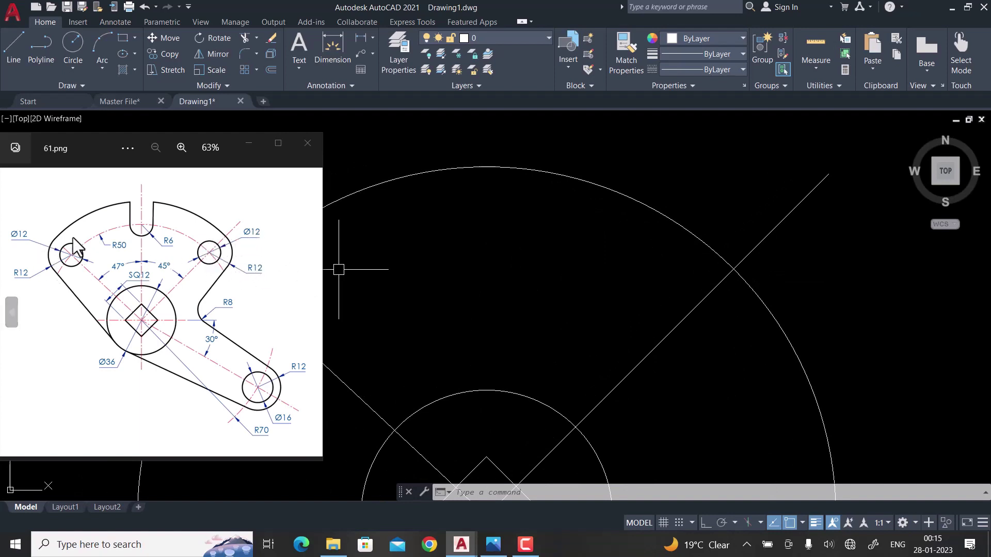
- Add an R12 circle where the right diagonal meets the R50 circle
{"action": "type", "text": "c"}
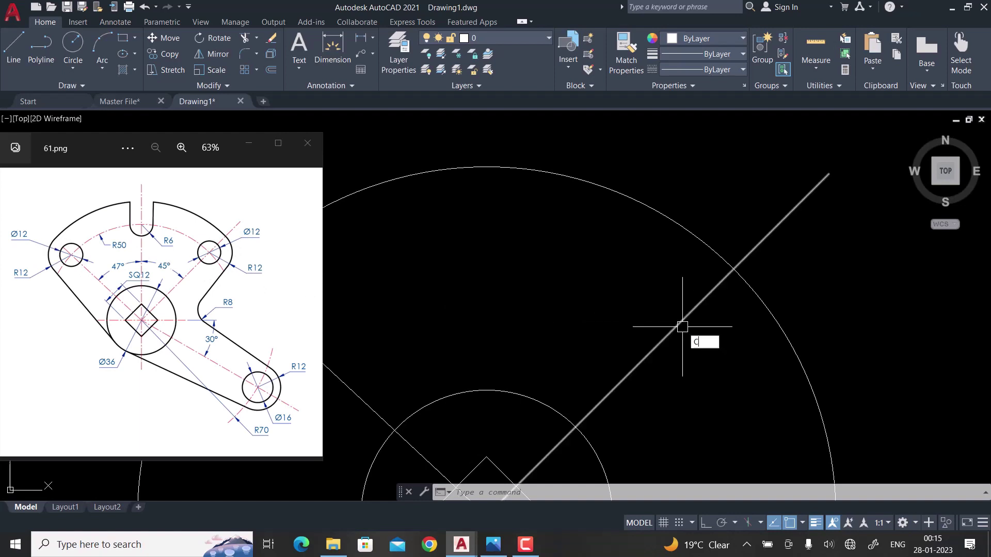
{"action": "key", "text": "Return"}
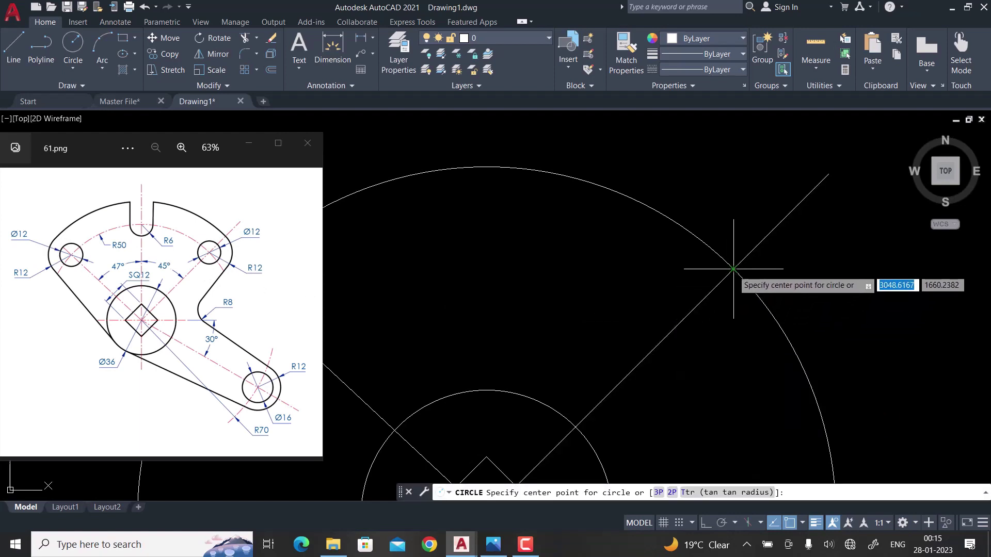
{"action": "left_click", "coordinate": [733, 269]}
{"action": "type", "text": "12"}
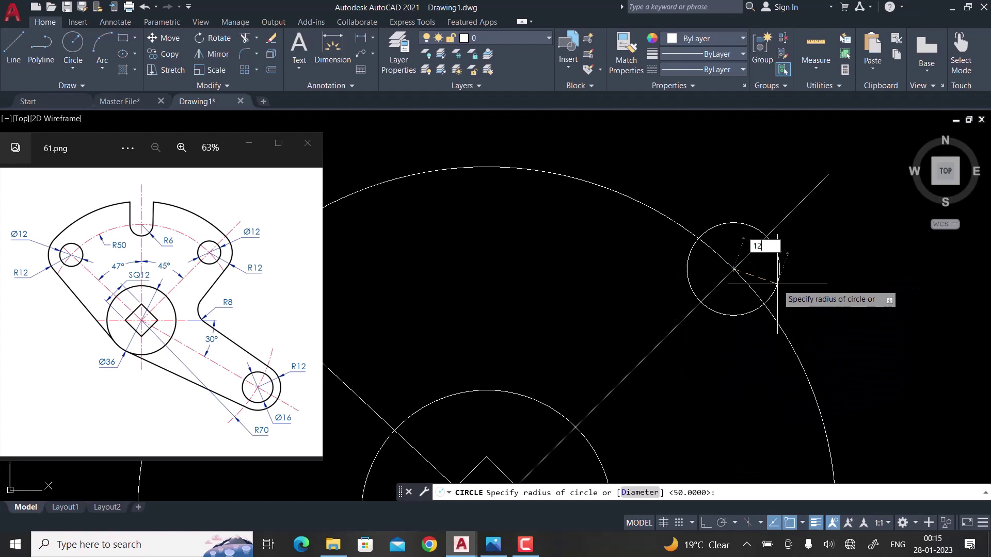
{"action": "key", "text": "Return"}
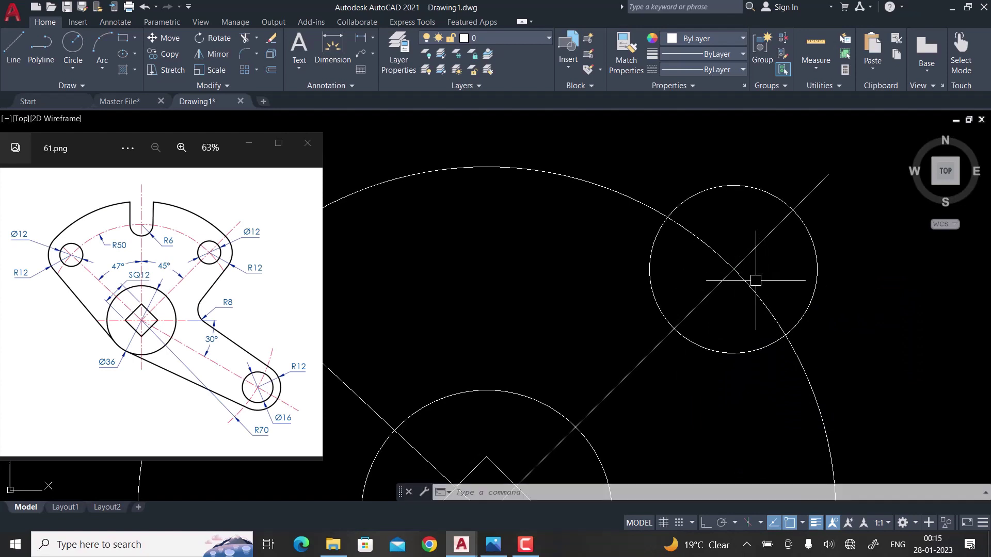
- Add a concentric Ø12 hole at that intersection and select both circles
{"action": "type", "text": "c"}
{"action": "key", "text": "Return"}
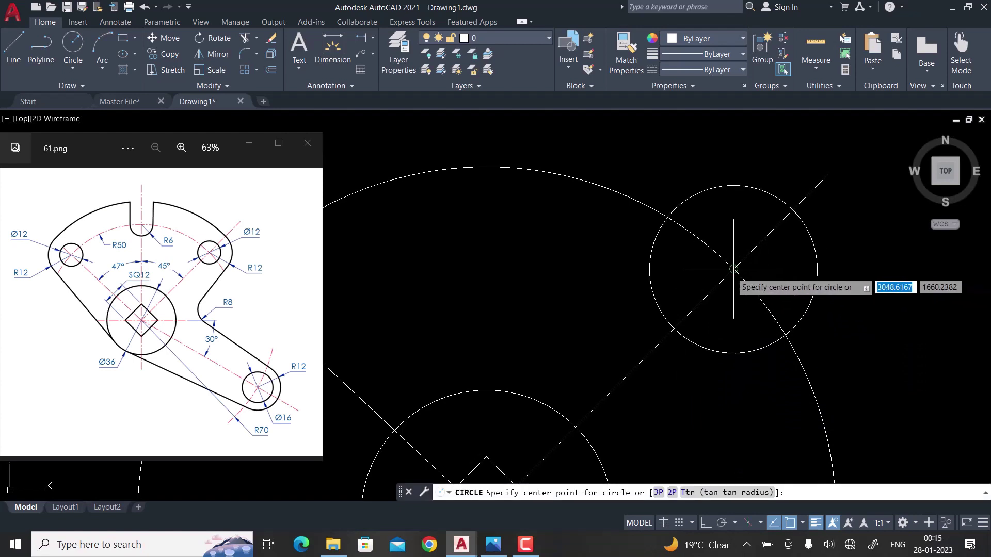
{"action": "left_click", "coordinate": [734, 269]}
{"action": "type", "text": "d"}
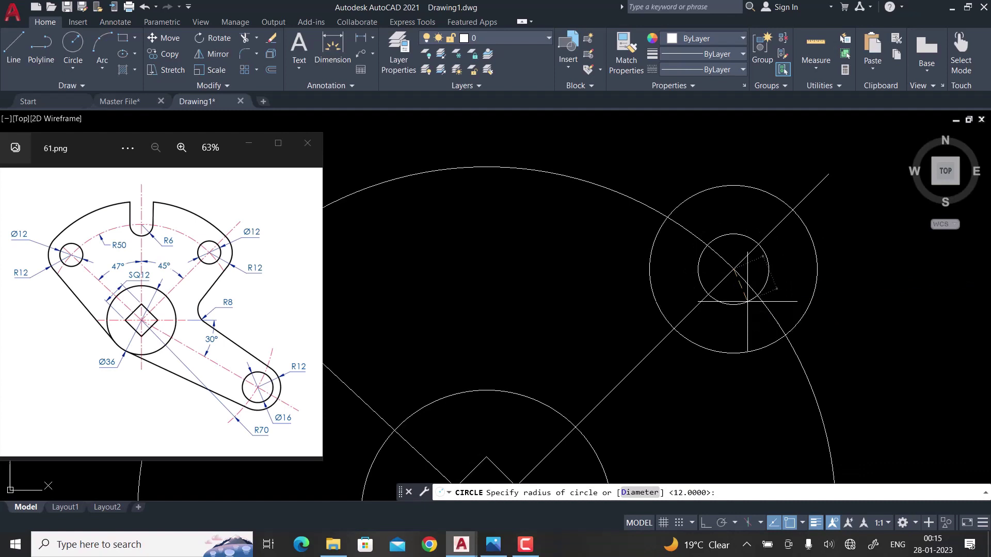
{"action": "key", "text": "Return"}
{"action": "type", "text": "12"}
{"action": "key", "text": "Return"}
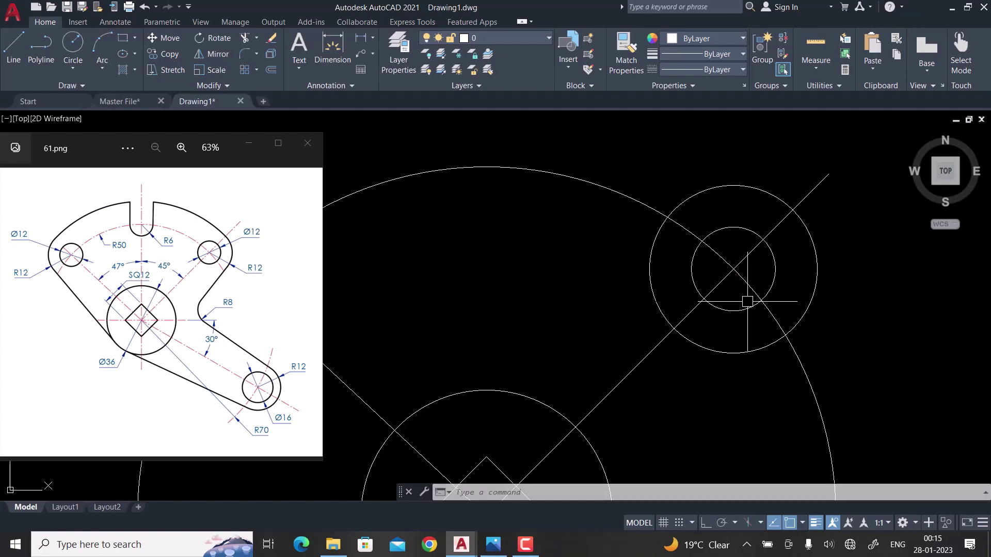
{"action": "scroll", "coordinate": [747, 299], "scroll_direction": "down", "scroll_amount": 2}
{"action": "left_click", "coordinate": [786, 263]}
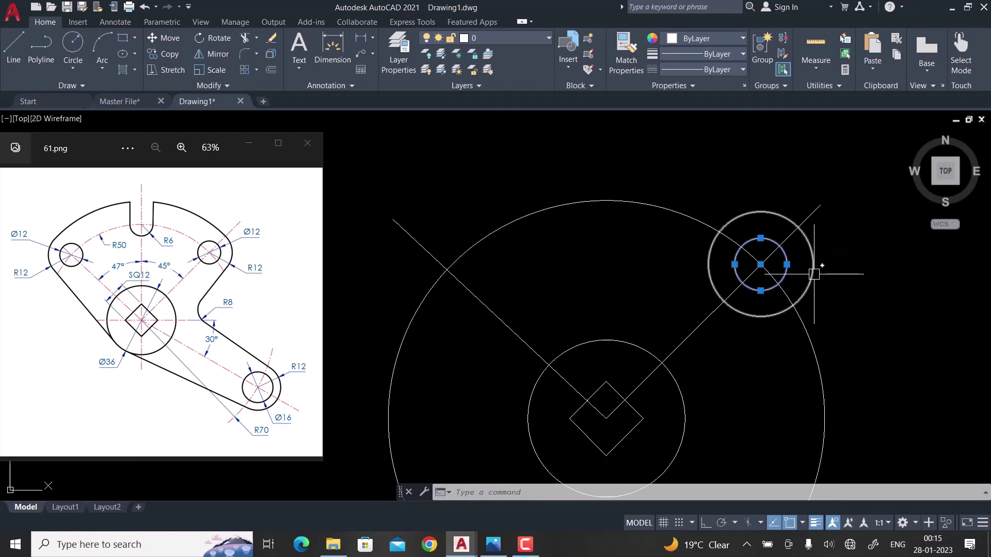
{"action": "type", "text": "CO"}
- Copy the R12 and Ø12 circle pair onto the left diagonal's R50 intersection
{"action": "key", "text": "Return"}
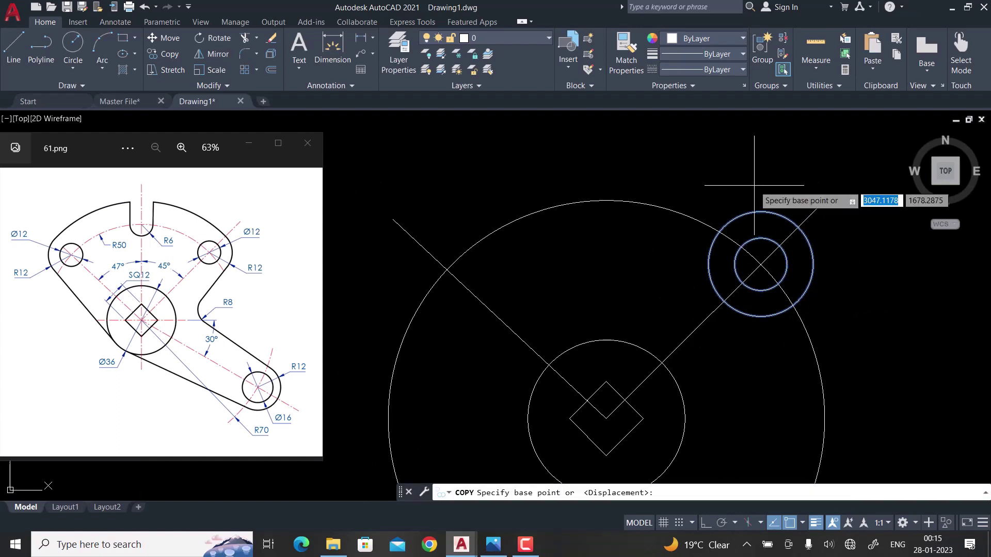
{"action": "left_click", "coordinate": [760, 265]}
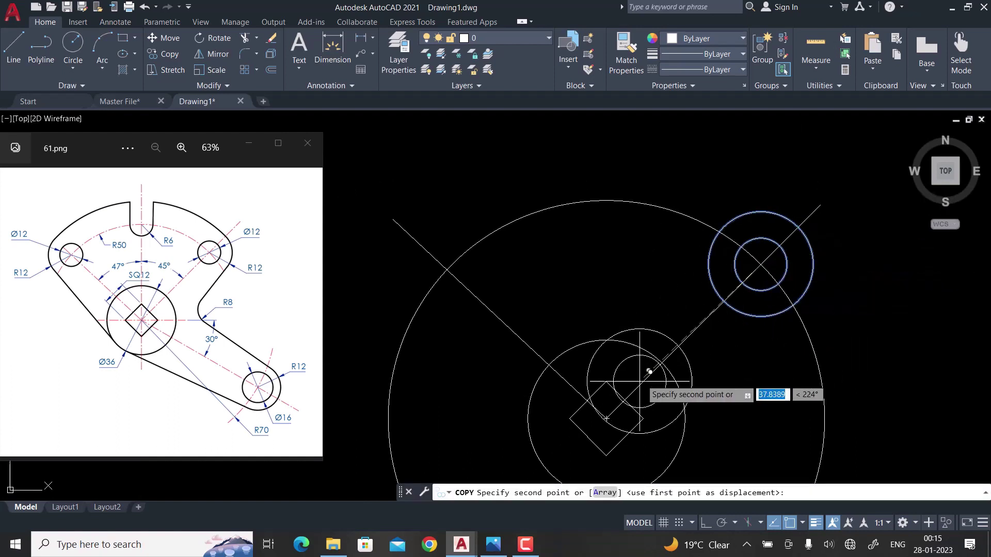
{"action": "left_click", "coordinate": [456, 260]}
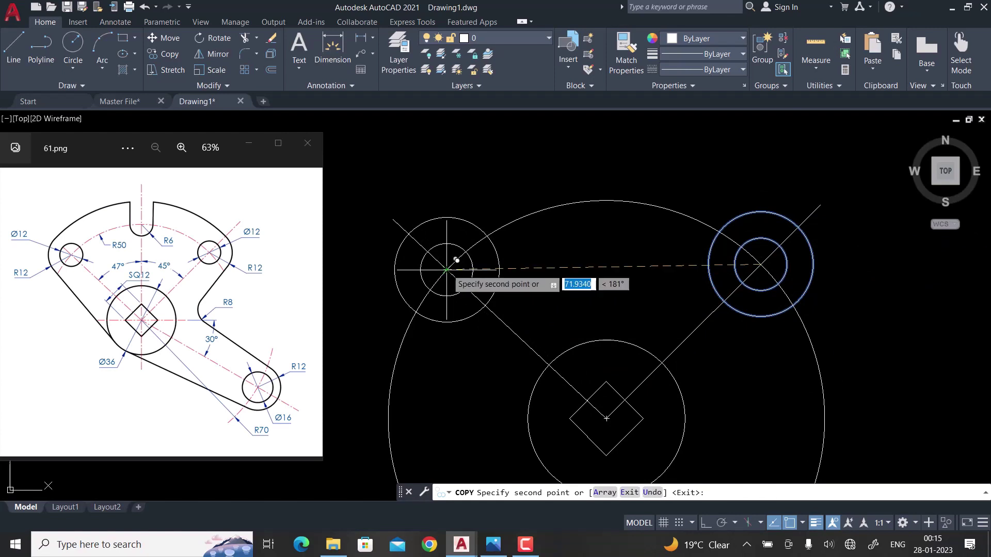
{"action": "key", "text": "Return"}
{"action": "scroll", "coordinate": [548, 274], "scroll_direction": "down", "scroll_amount": 2}
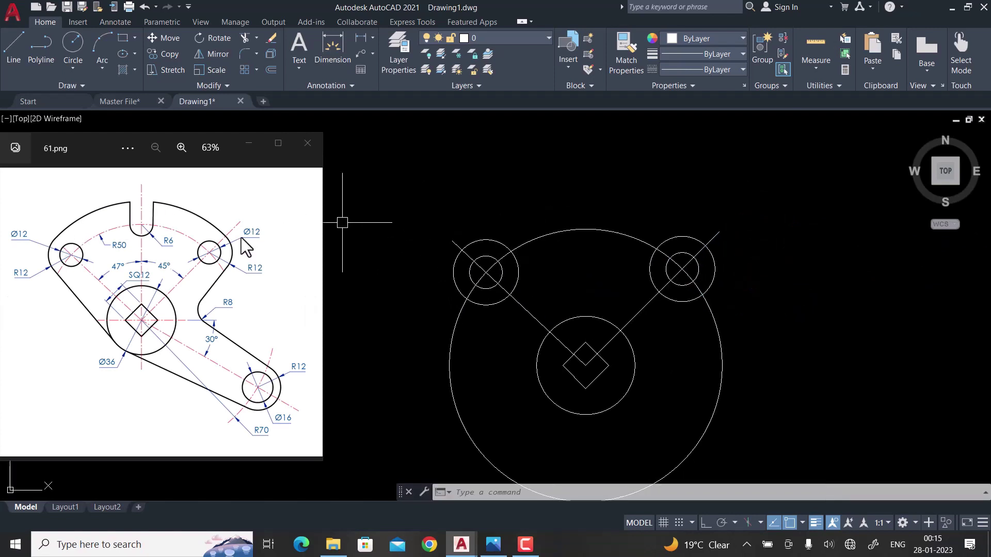
{"action": "scroll", "coordinate": [701, 237], "scroll_direction": "up", "scroll_amount": 3}
{"action": "scroll", "coordinate": [696, 240], "scroll_direction": "up", "scroll_amount": 1}
- Draw a circle concentric with the diamond, its radius reaching the R12 circles' outer edge
{"action": "left_click", "coordinate": [693, 242]}
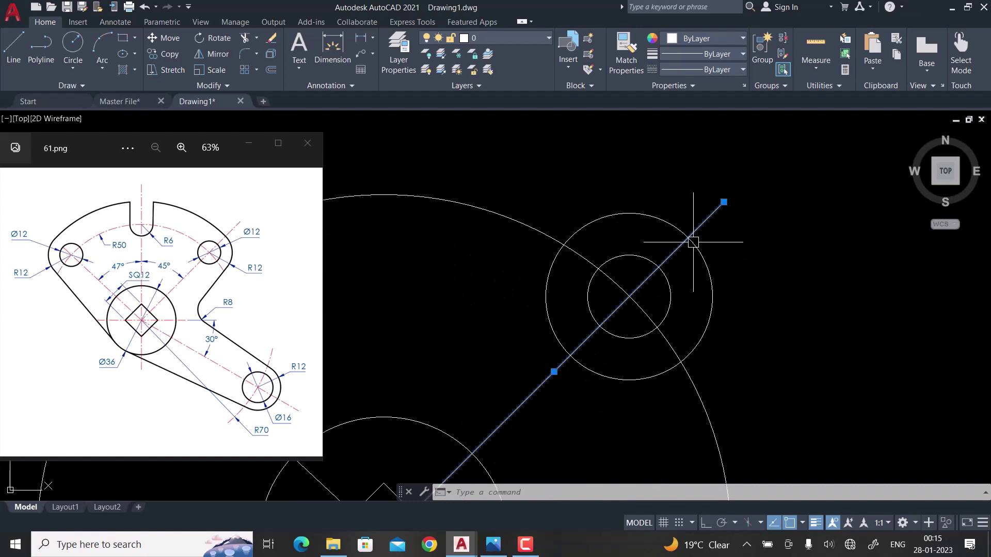
{"action": "left_click", "coordinate": [688, 238]}
{"action": "key", "text": "Escape"}
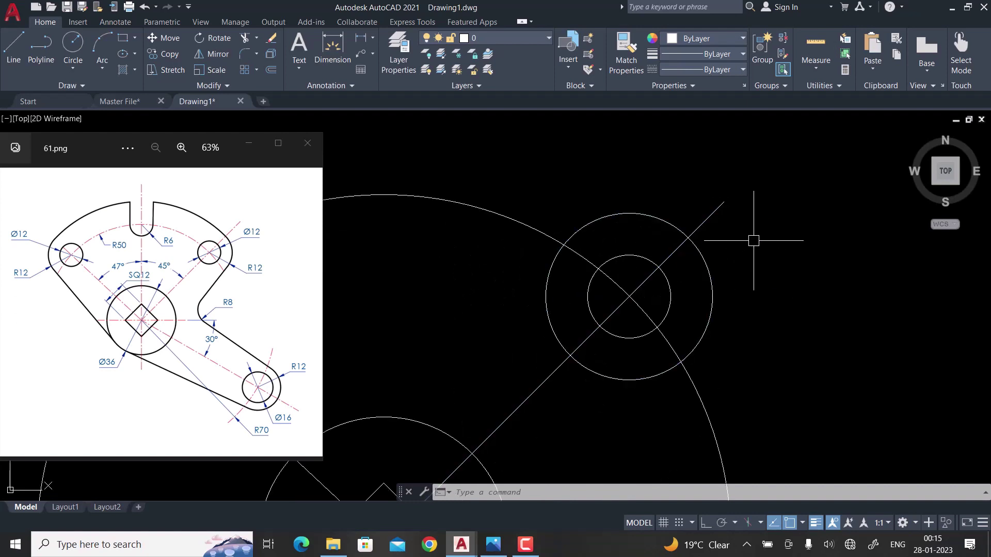
{"action": "type", "text": "C"}
{"action": "key", "text": "Return"}
{"action": "scroll", "coordinate": [753, 222], "scroll_direction": "down", "scroll_amount": 4}
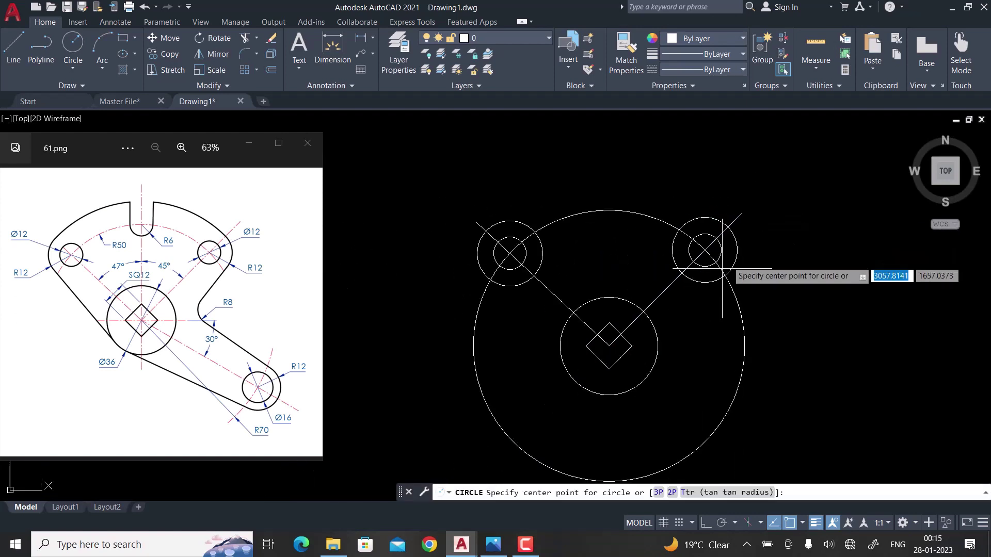
{"action": "left_click", "coordinate": [608, 346]}
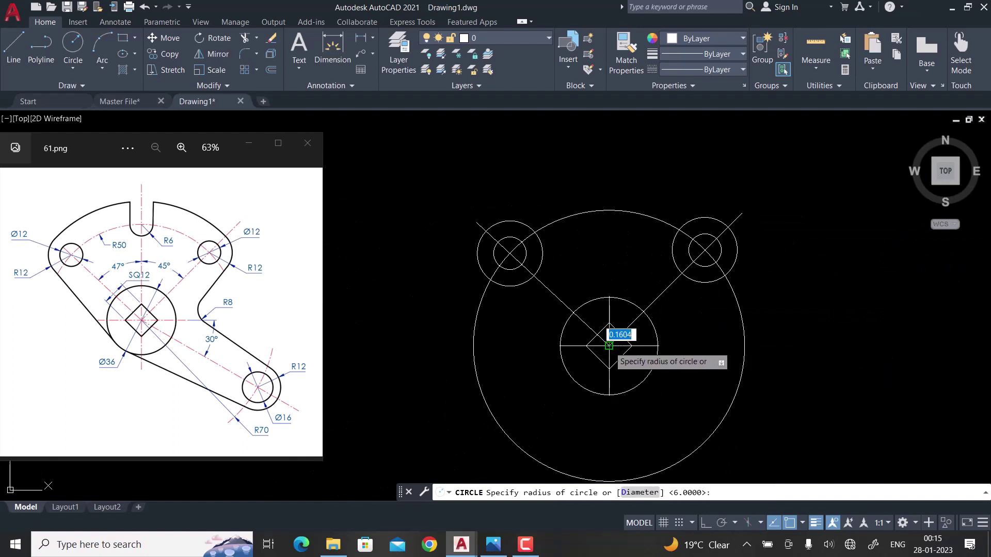
{"action": "scroll", "coordinate": [726, 254], "scroll_direction": "up", "scroll_amount": 2}
{"action": "left_click", "coordinate": [726, 211]}
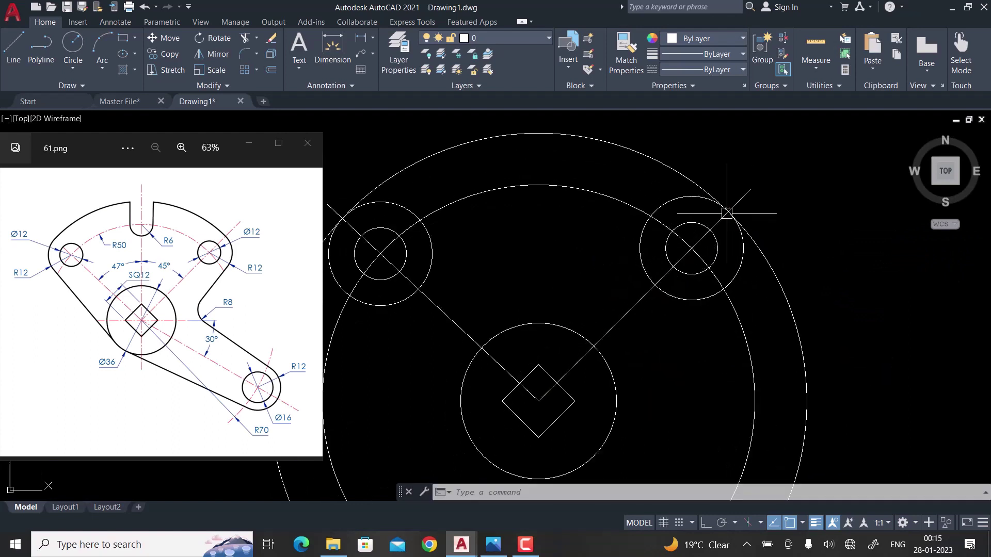
{"action": "scroll", "coordinate": [727, 214], "scroll_direction": "down", "scroll_amount": 2}
{"action": "middle_click_drag", "start_coordinate": [719, 265], "coordinate": [735, 273]}
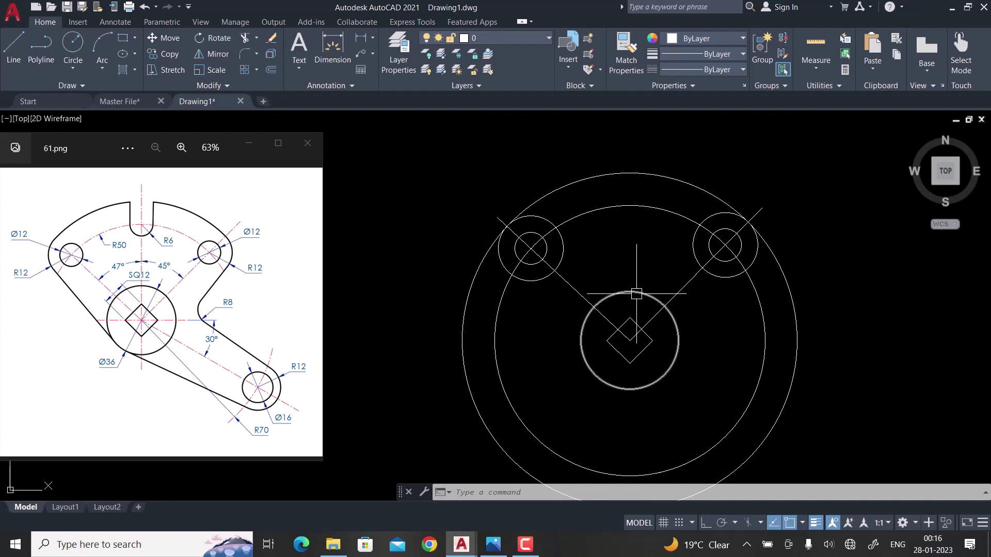
{"action": "scroll", "coordinate": [640, 289], "scroll_direction": "up", "scroll_amount": 1}
{"action": "scroll", "coordinate": [673, 276], "scroll_direction": "up", "scroll_amount": 1}
{"action": "scroll", "coordinate": [667, 273], "scroll_direction": "down", "scroll_amount": 2}
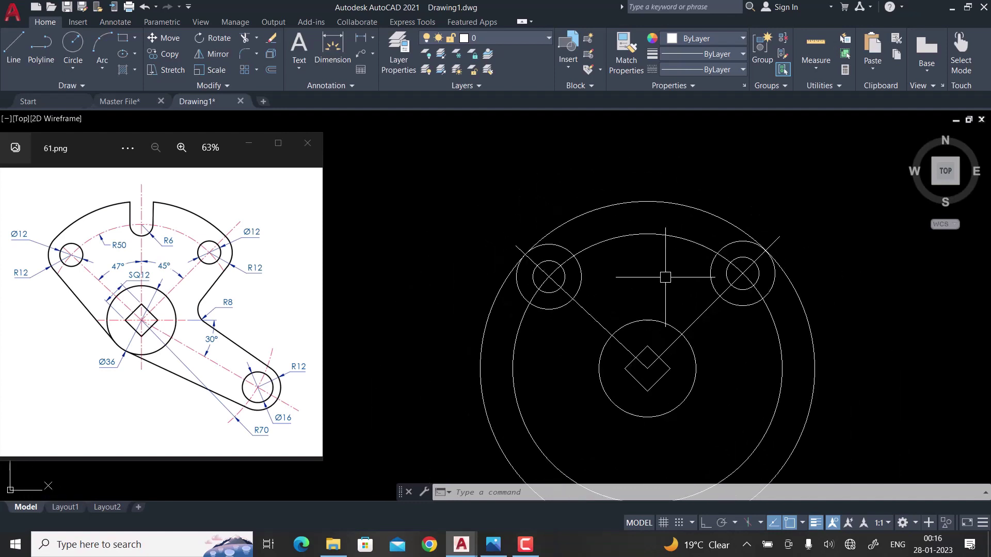
{"action": "type", "text": "4"}
{"action": "key", "text": "Return"}
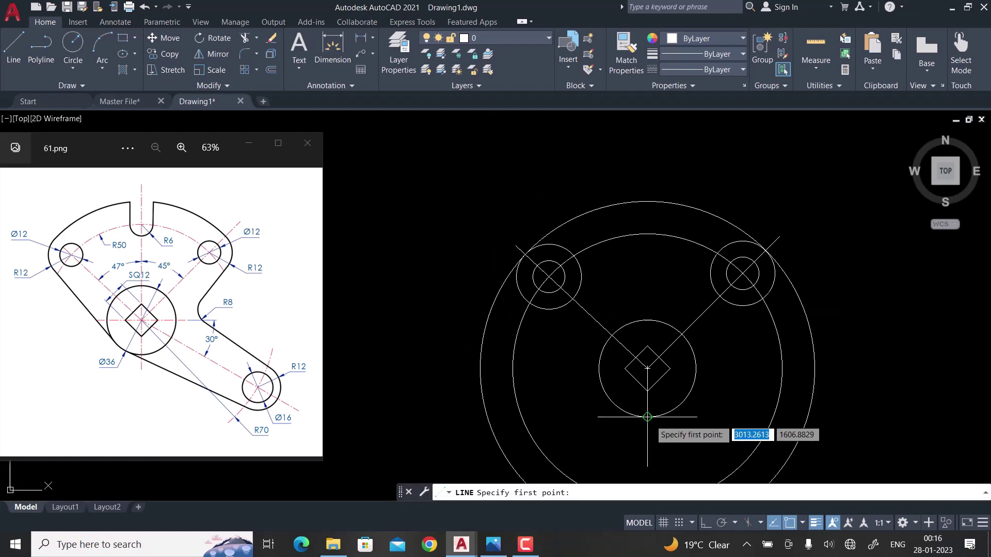
- Draw a vertical centre line with Ortho rising through the part past the outer circle
{"action": "left_click", "coordinate": [647, 416]}
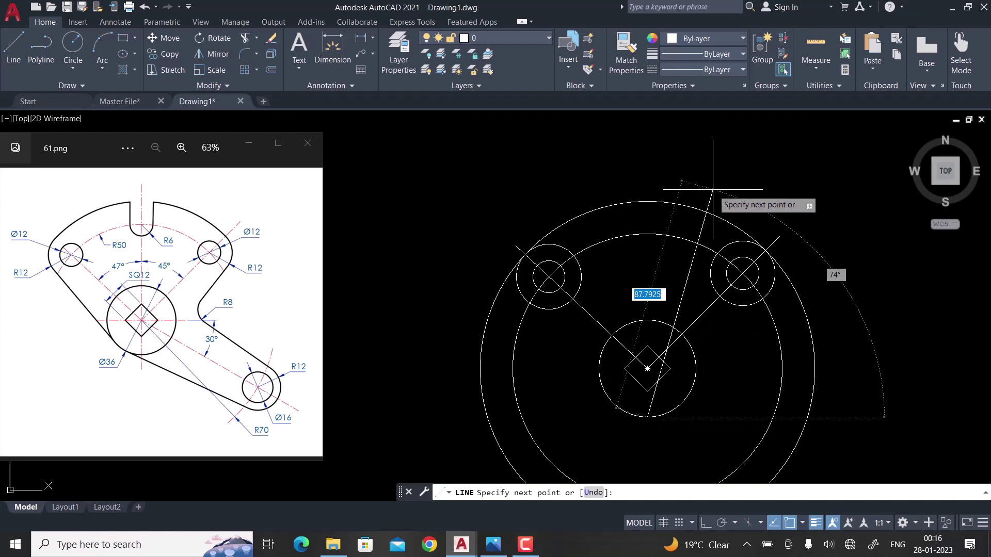
{"action": "key", "text": "F8"}
{"action": "left_click", "coordinate": [668, 154]}
{"action": "key", "text": "Return"}
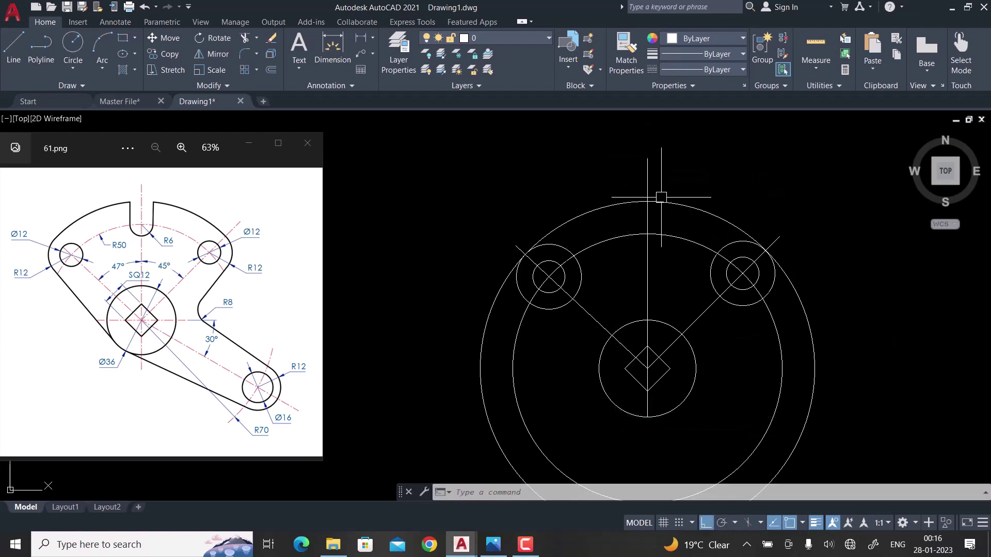
{"action": "scroll", "coordinate": [660, 262], "scroll_direction": "up", "scroll_amount": 2}
{"action": "middle_click_drag", "start_coordinate": [659, 262], "coordinate": [662, 288]}
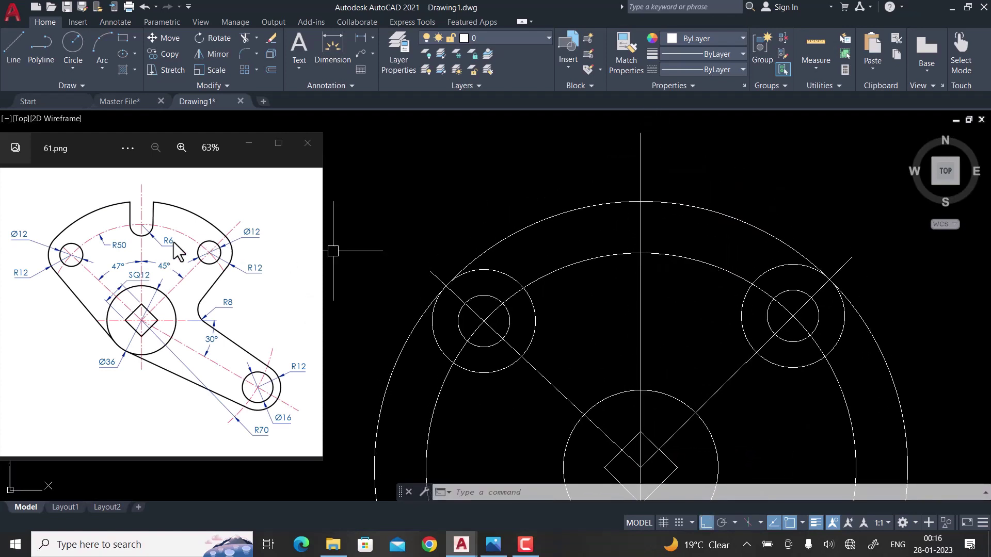
{"action": "scroll", "coordinate": [614, 257], "scroll_direction": "up", "scroll_amount": 2}
- Draw an R6 circle centred where the vertical line meets the top of the pitch arc
{"action": "type", "text": "c"}
{"action": "key", "text": "Return"}
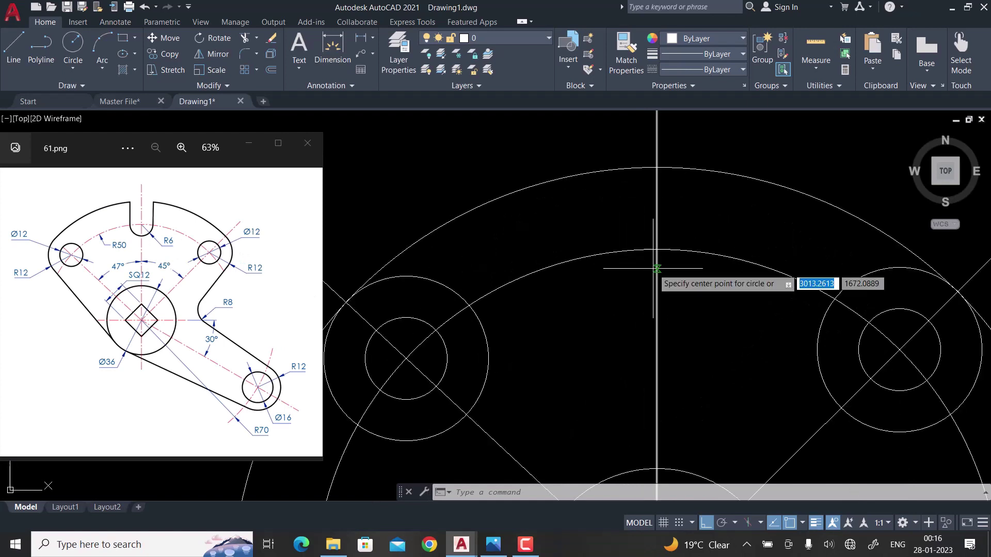
{"action": "left_click", "coordinate": [656, 249]}
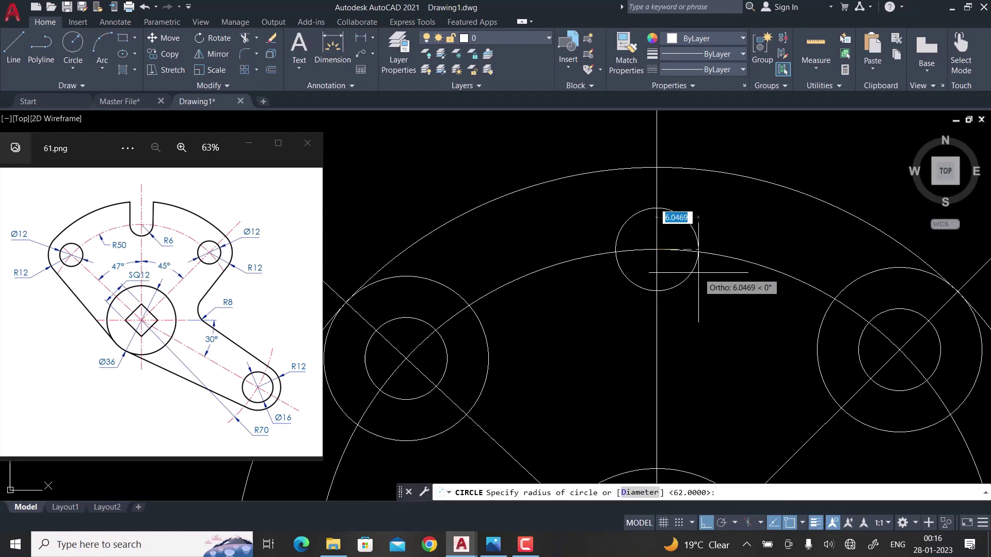
{"action": "type", "text": "6"}
{"action": "key", "text": "Return"}
{"action": "middle_click_drag", "start_coordinate": [708, 268], "coordinate": [711, 304]}
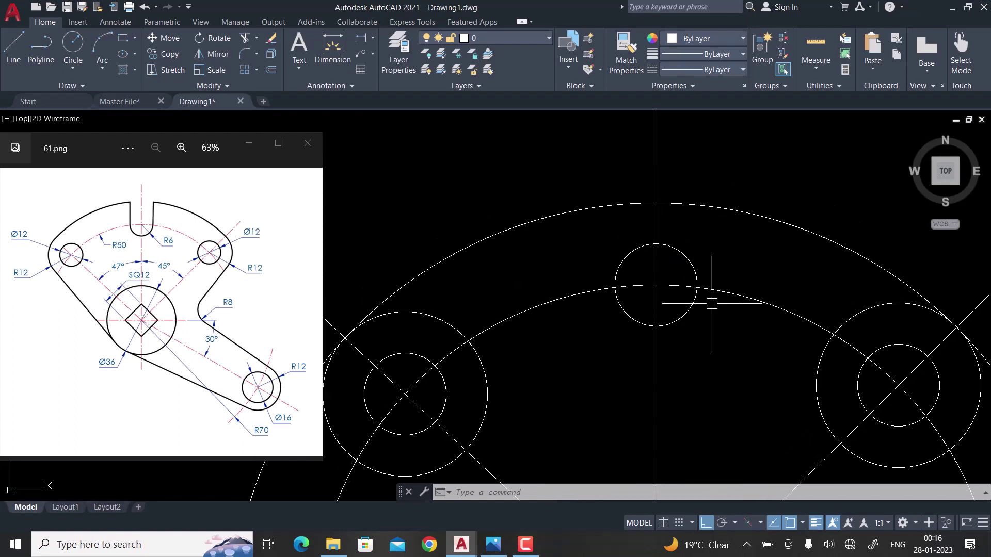
- Draw the right slot line vertically up from the R6 circle's right side
{"action": "type", "text": "l"}
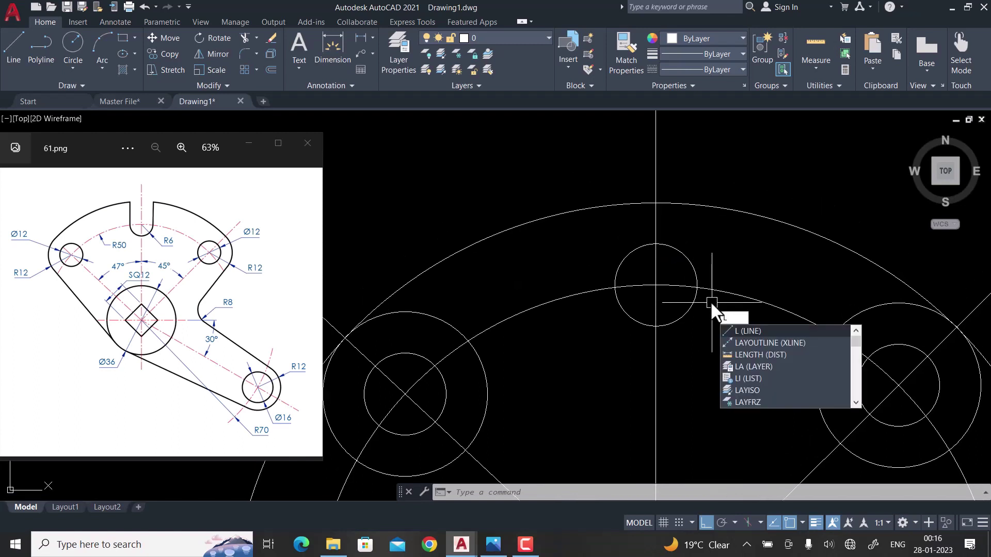
{"action": "key", "text": "Return"}
{"action": "scroll", "coordinate": [700, 277], "scroll_direction": "up", "scroll_amount": 4}
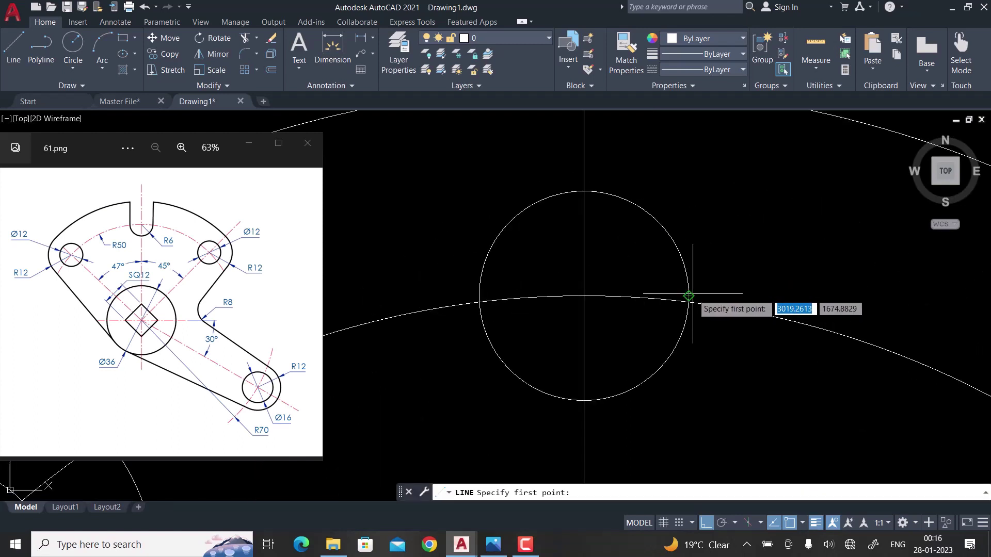
{"action": "left_click", "coordinate": [688, 293]}
{"action": "scroll", "coordinate": [688, 214], "scroll_direction": "down", "scroll_amount": 4}
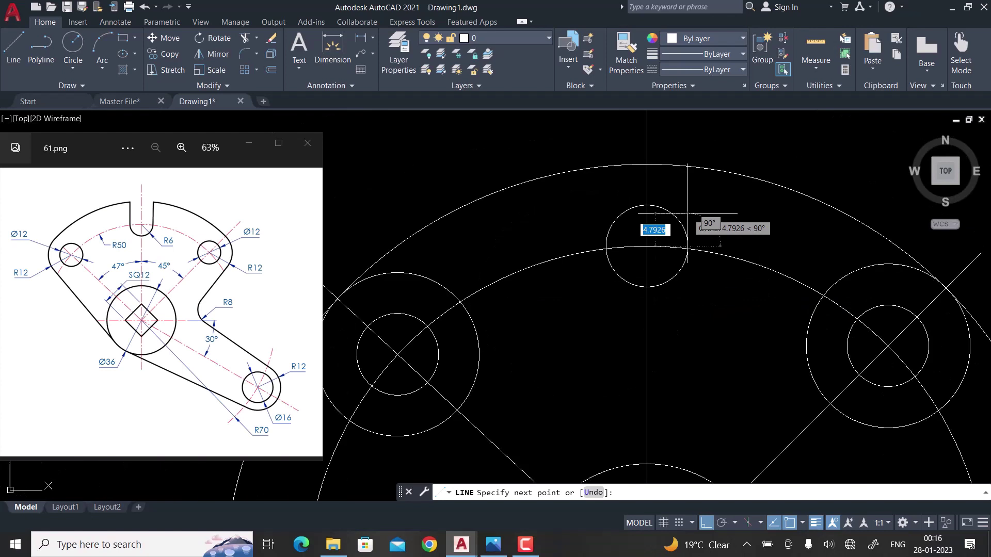
{"action": "left_click", "coordinate": [689, 131]}
{"action": "key", "text": "Return"}
{"action": "scroll", "coordinate": [643, 193], "scroll_direction": "up", "scroll_amount": 2}
- Draw the matching left slot line up from the R6 circle's left side
{"action": "key", "text": "Return"}
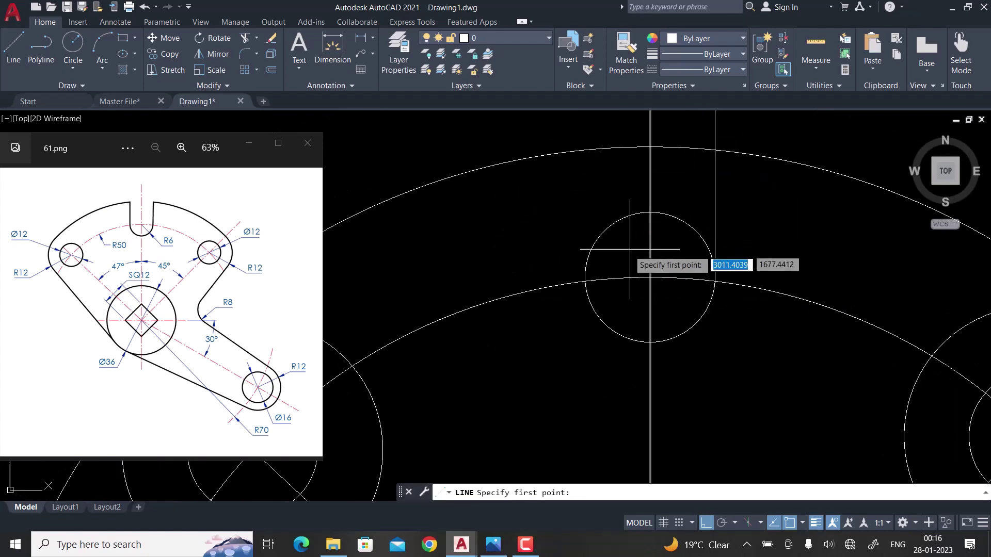
{"action": "left_click", "coordinate": [585, 277]}
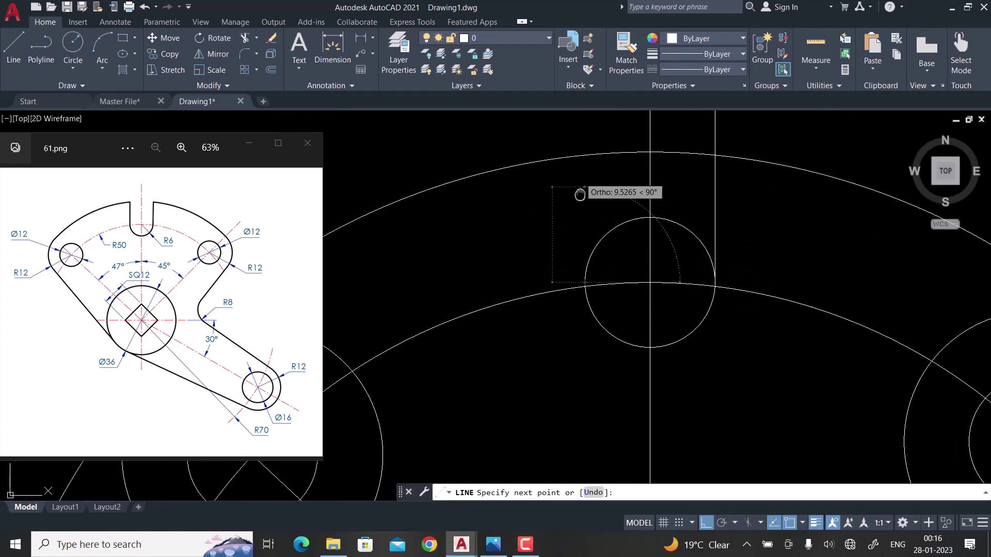
{"action": "middle_click_drag", "start_coordinate": [583, 119], "coordinate": [582, 217]}
{"action": "left_click", "coordinate": [583, 159]}
{"action": "key", "text": "Return"}
{"action": "scroll", "coordinate": [586, 160], "scroll_direction": "down", "scroll_amount": 2}
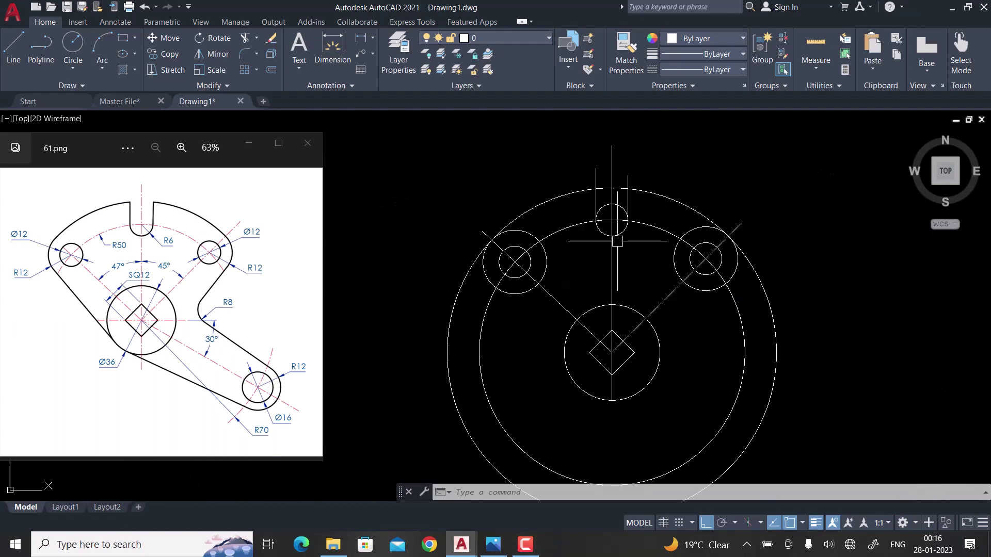
{"action": "middle_click_drag", "start_coordinate": [639, 283], "coordinate": [623, 277]}
{"action": "type", "text": "TR"}
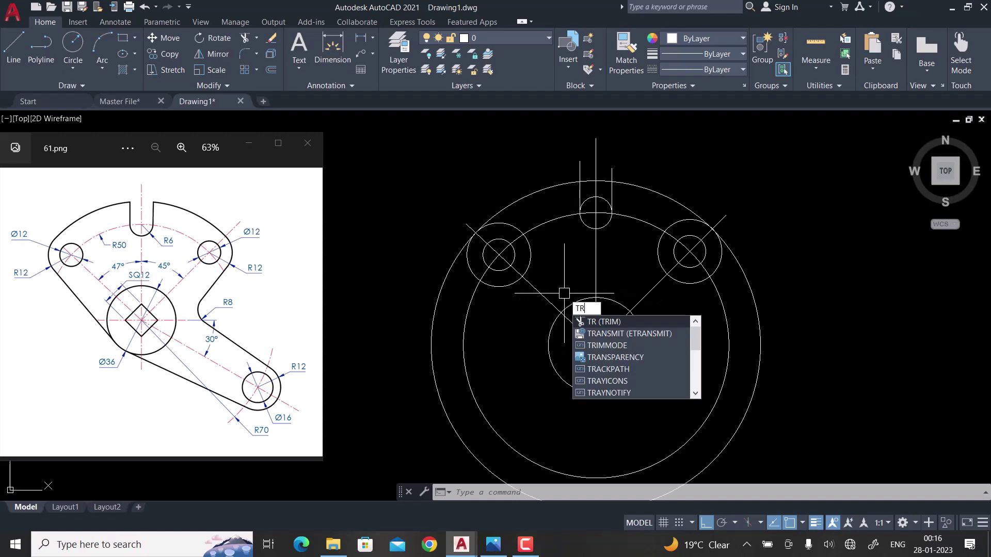
- Trim away the outer arc between the two slot lines to open the R6 notch
{"action": "key", "text": "Return"}
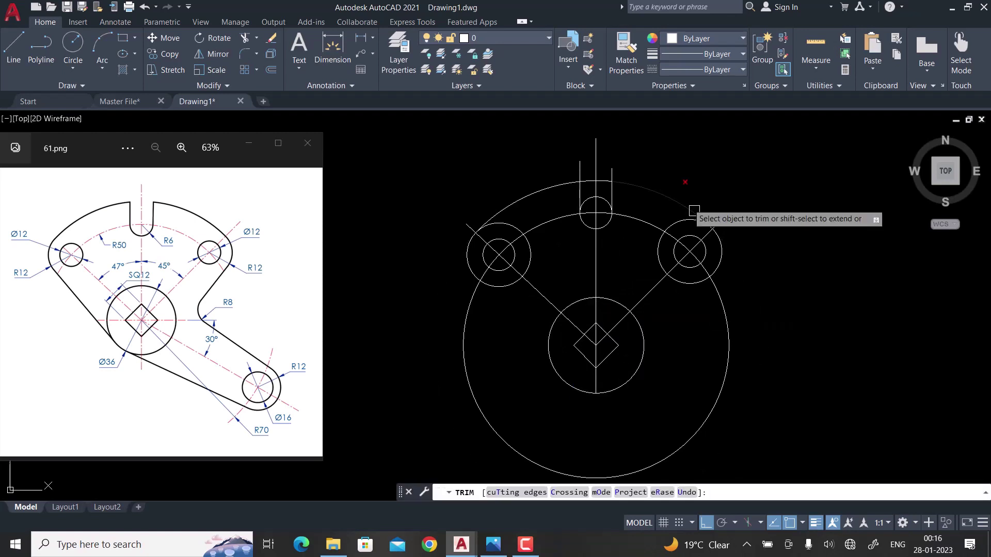
{"action": "scroll", "coordinate": [630, 152], "scroll_direction": "up", "scroll_amount": 4}
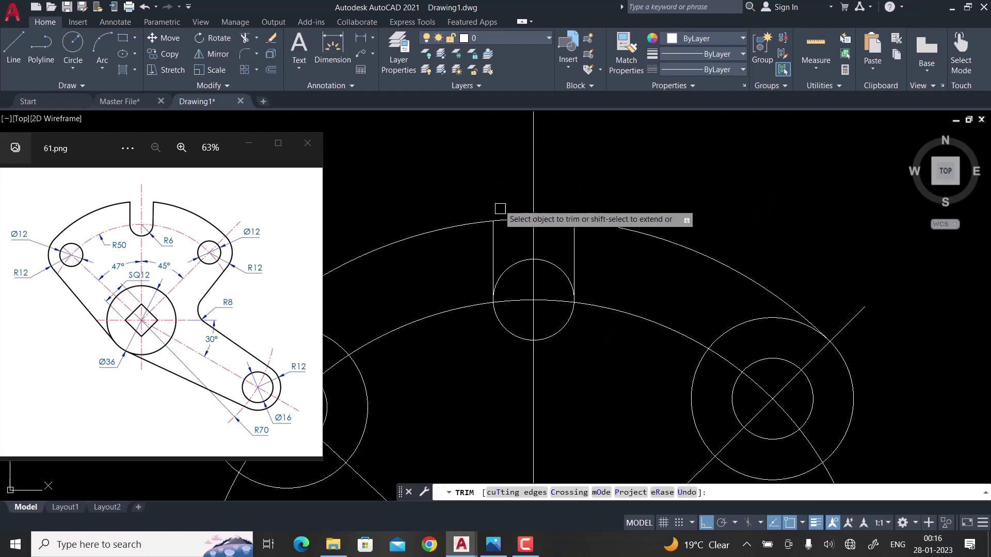
{"action": "left_click", "coordinate": [555, 220]}
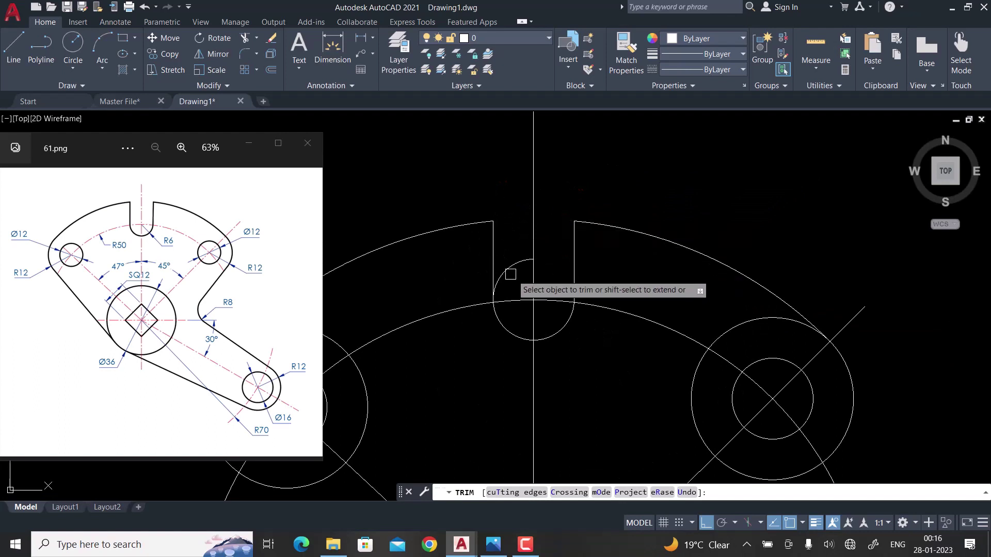
{"action": "scroll", "coordinate": [504, 268], "scroll_direction": "down", "scroll_amount": 4}
{"action": "mouse_move", "coordinate": [596, 318]}
{"action": "middle_mouse_down"}
{"action": "mouse_move", "coordinate": [653, 312]}
{"action": "mouse_move", "coordinate": [681, 288]}
{"action": "middle_mouse_up"}
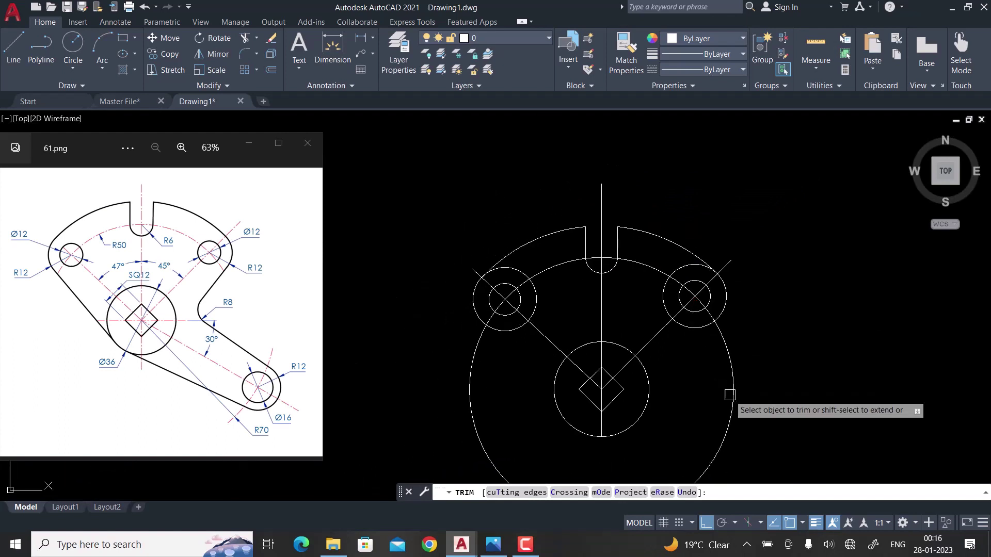
{"action": "scroll", "coordinate": [746, 259], "scroll_direction": "up", "scroll_amount": 2}
{"action": "middle_click_drag", "start_coordinate": [746, 260], "coordinate": [807, 253]}
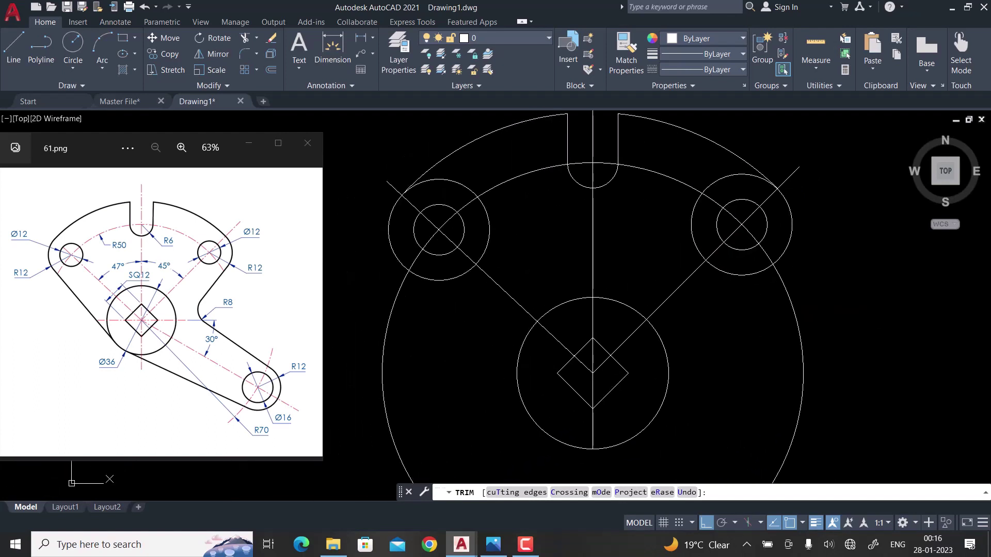
{"action": "key", "text": "Escape"}
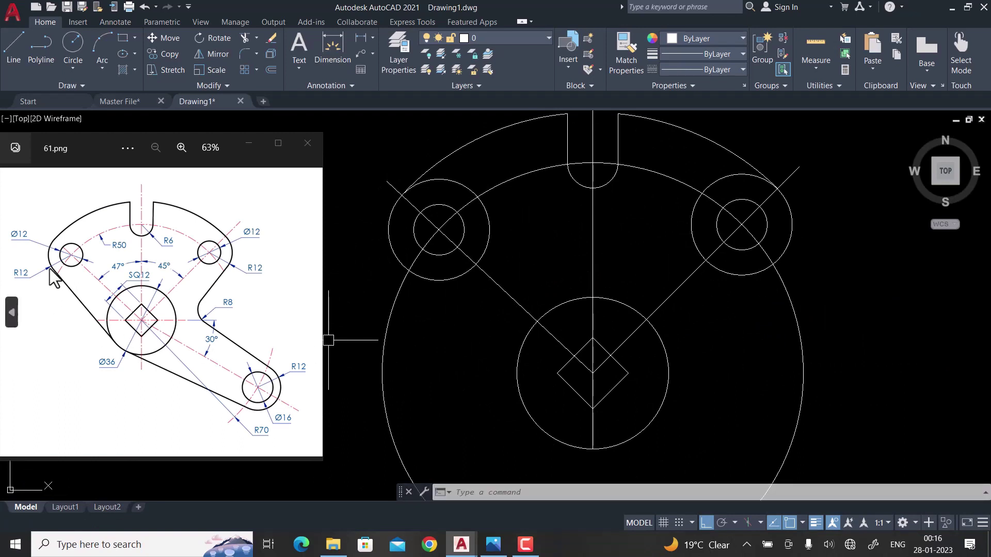
- Draw a line tangent to the upper-left R12 circle and the central Ø36 circle
{"action": "left_click", "coordinate": [439, 281]}
{"action": "left_click", "coordinate": [517, 371]}
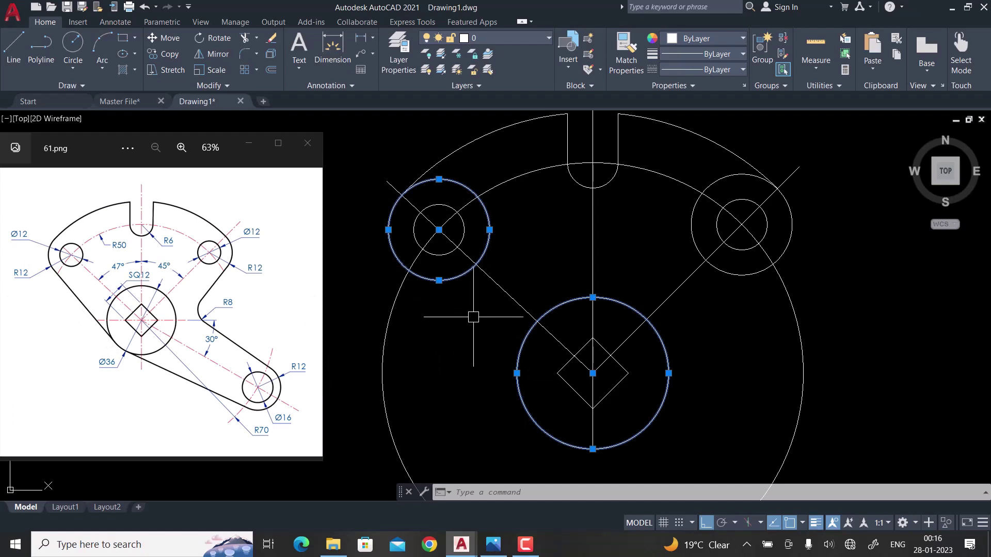
{"action": "left_click", "coordinate": [759, 270]}
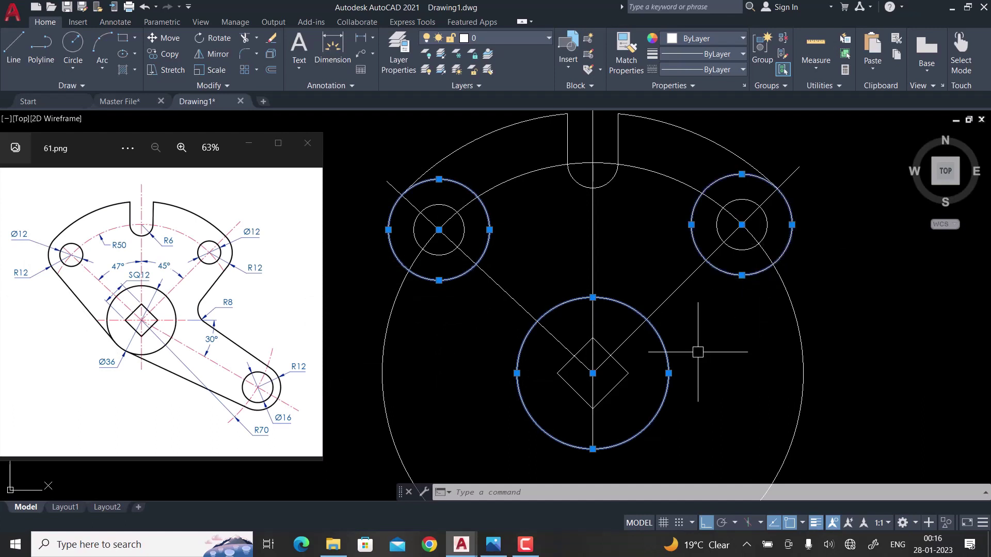
{"action": "key", "text": "Escape"}
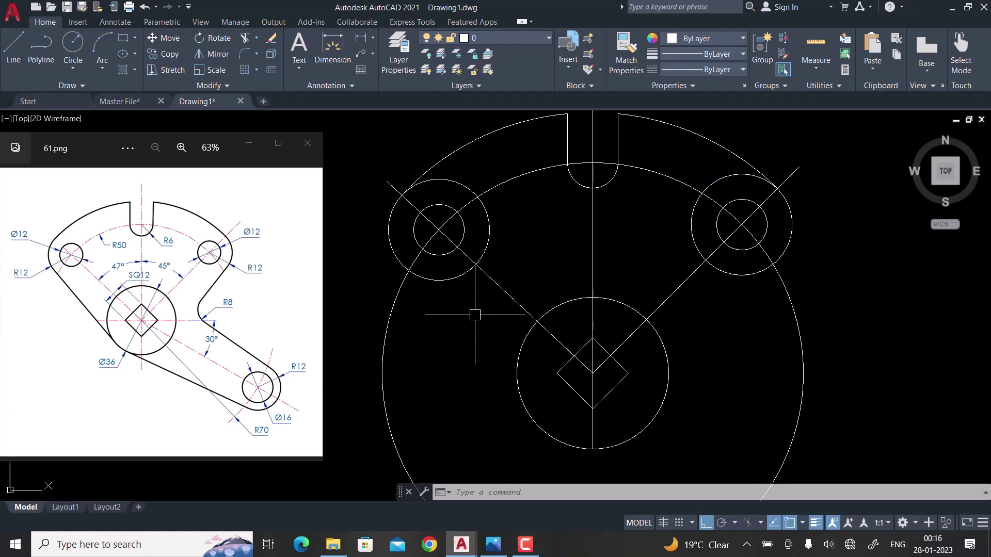
{"action": "type", "text": "L"}
{"action": "key", "text": "Return"}
{"action": "type", "text": "TAN"}
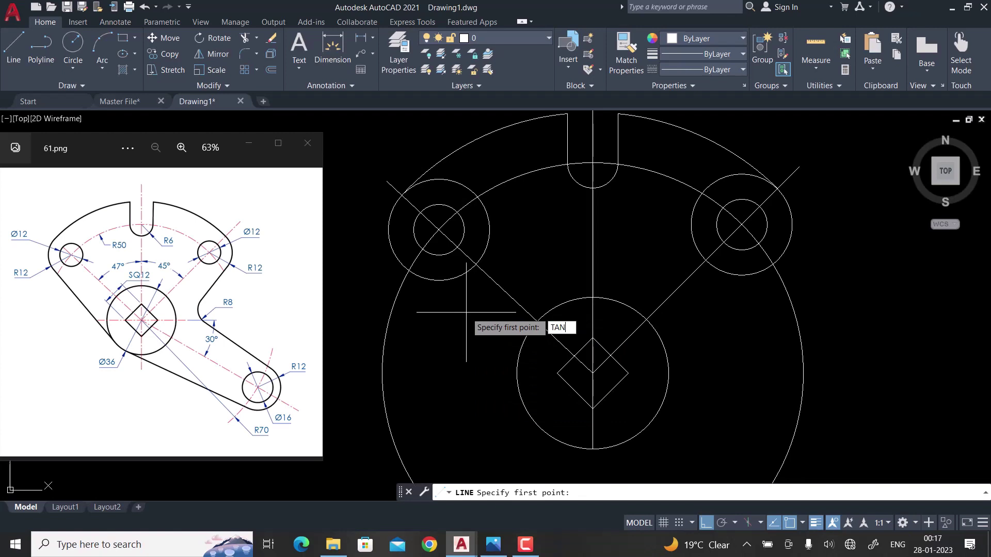
{"action": "key", "text": "Return"}
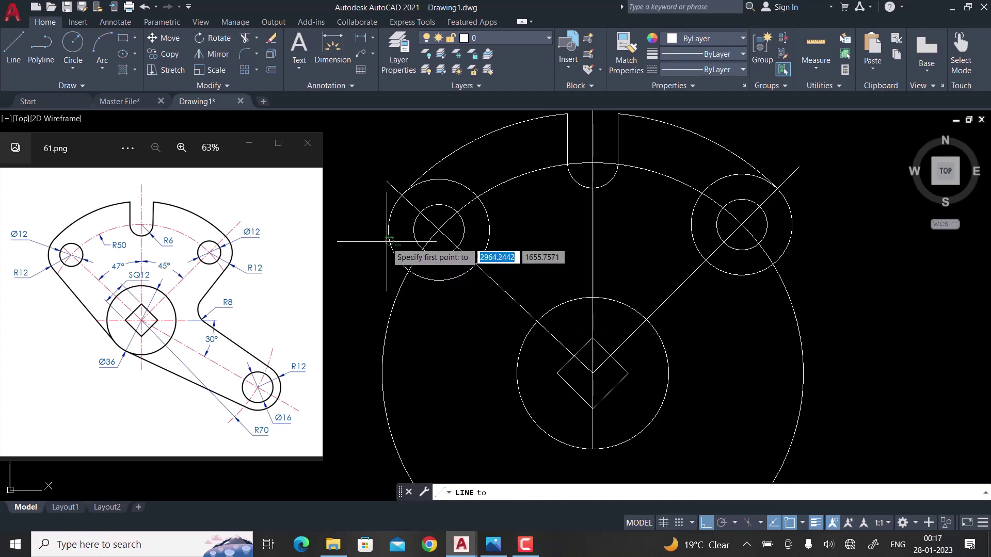
{"action": "left_click", "coordinate": [389, 241]}
{"action": "type", "text": "TAN"}
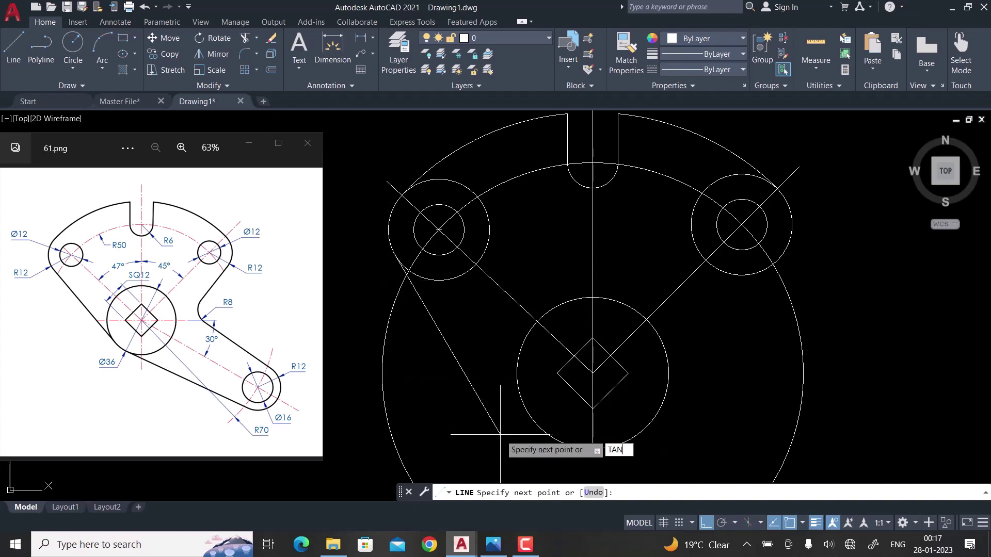
{"action": "key", "text": "Return"}
{"action": "left_click", "coordinate": [530, 409]}
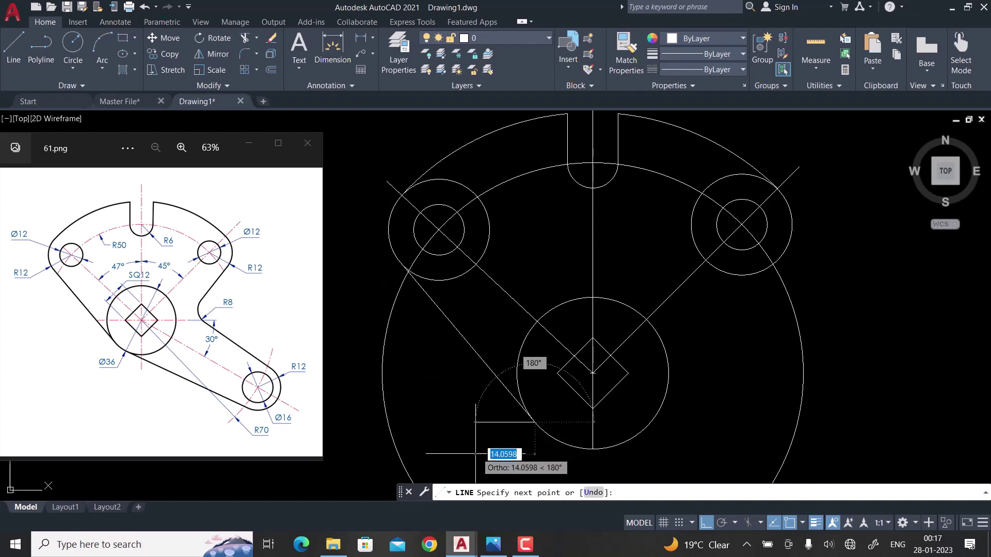
{"action": "key", "text": "Escape"}
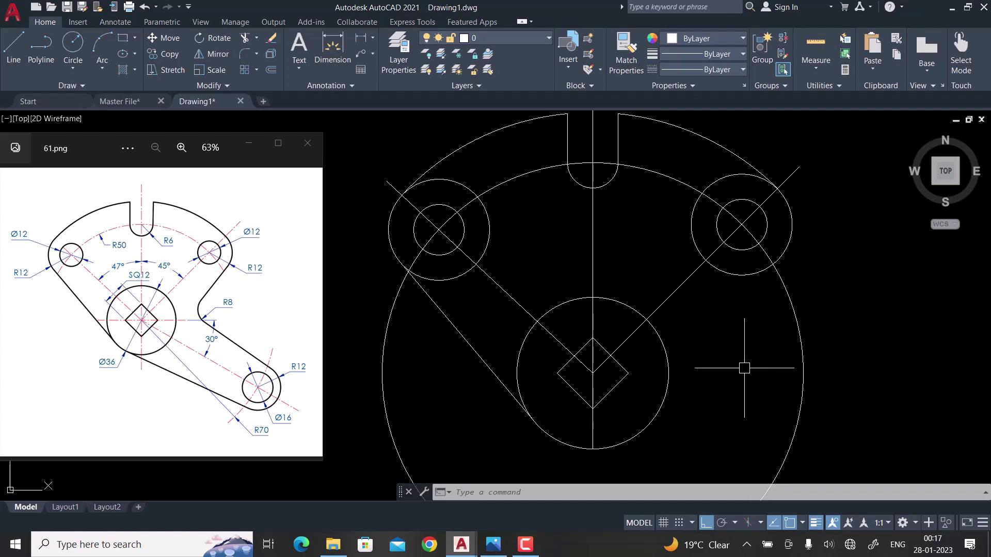
- Draw a matching tangent line from the upper-right R12 circle to the central circle
{"action": "type", "text": "l"}
{"action": "key", "text": "Return"}
{"action": "type", "text": "TAN"}
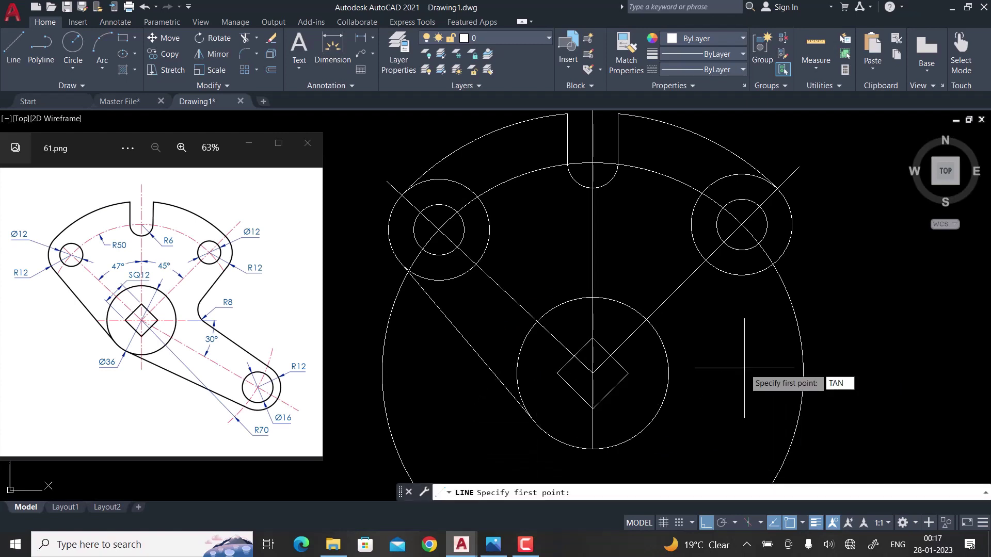
{"action": "key", "text": "Return"}
{"action": "left_click", "coordinate": [776, 260]}
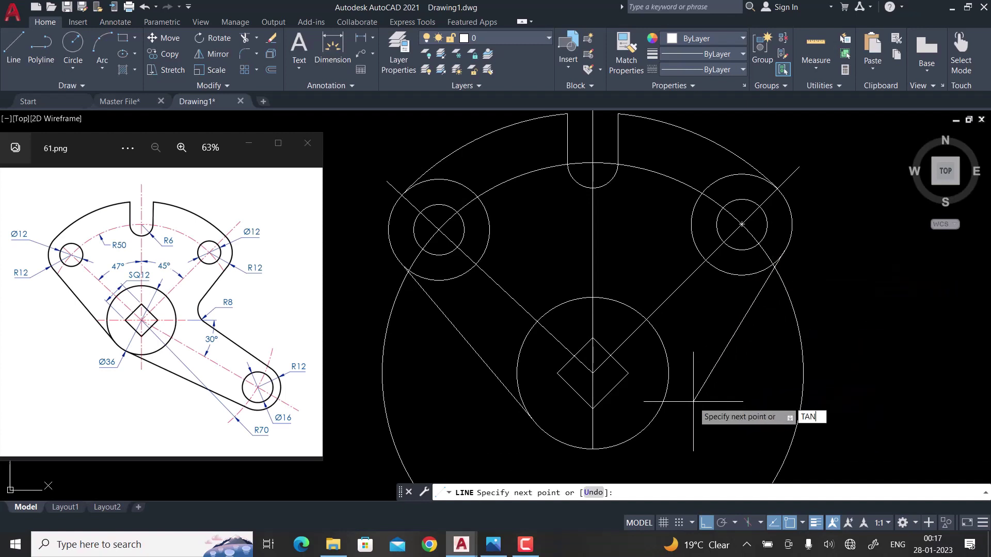
{"action": "key", "text": "Return"}
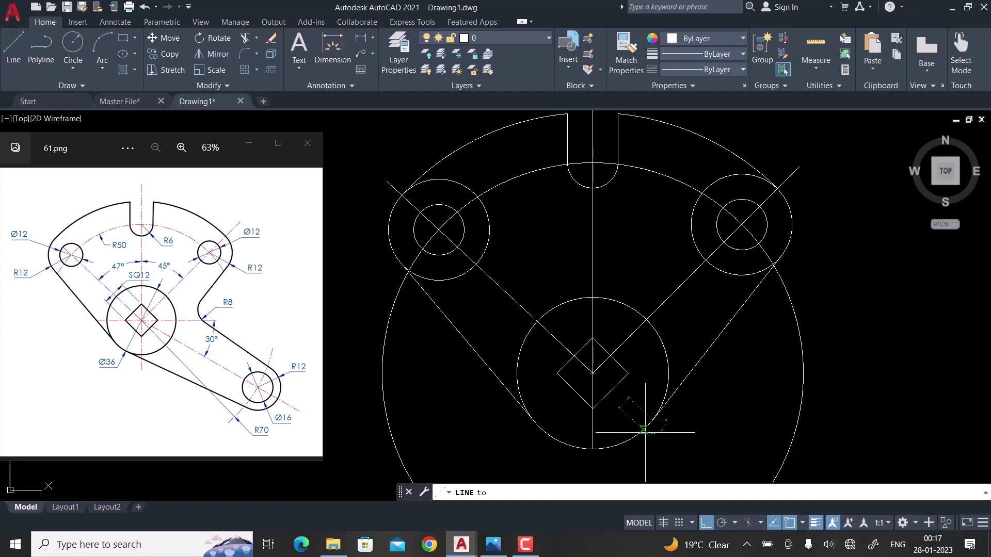
{"action": "left_click", "coordinate": [645, 432]}
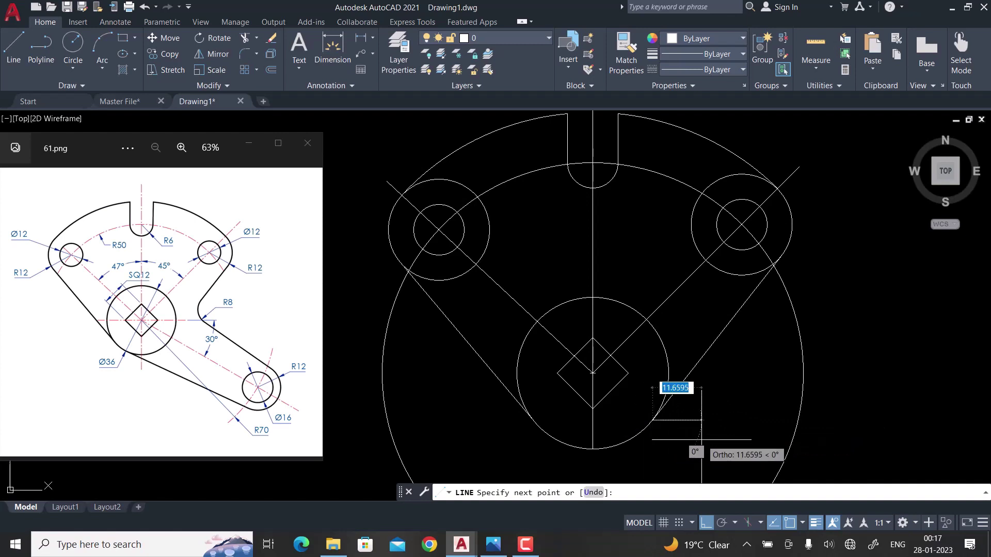
{"action": "key", "text": "Escape"}
{"action": "scroll", "coordinate": [617, 305], "scroll_direction": "down", "scroll_amount": 3}
{"action": "mouse_move", "coordinate": [617, 305]}
{"action": "middle_mouse_down"}
{"action": "mouse_move", "coordinate": [619, 352]}
{"action": "mouse_move", "coordinate": [680, 367]}
{"action": "middle_mouse_up"}
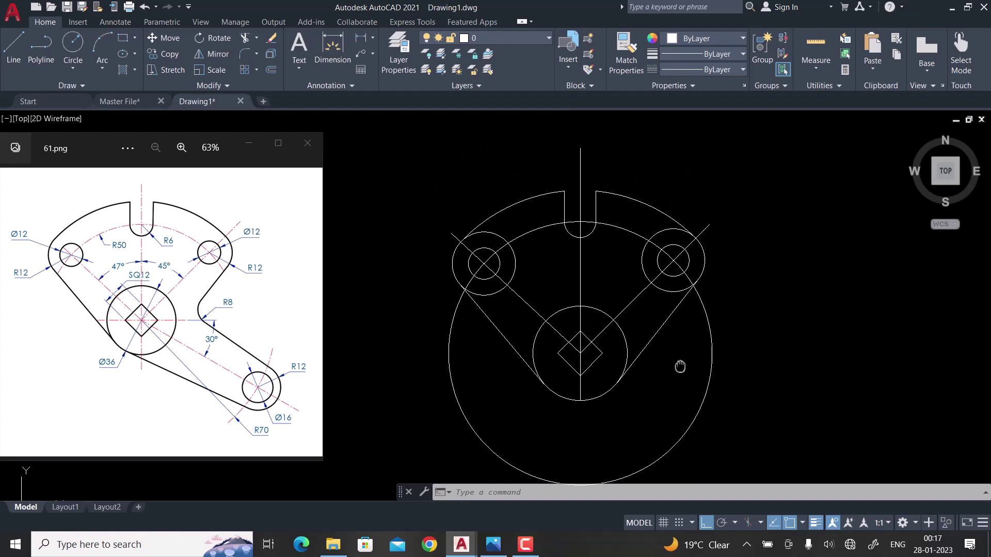
{"action": "scroll", "coordinate": [511, 300], "scroll_direction": "up", "scroll_amount": 2}
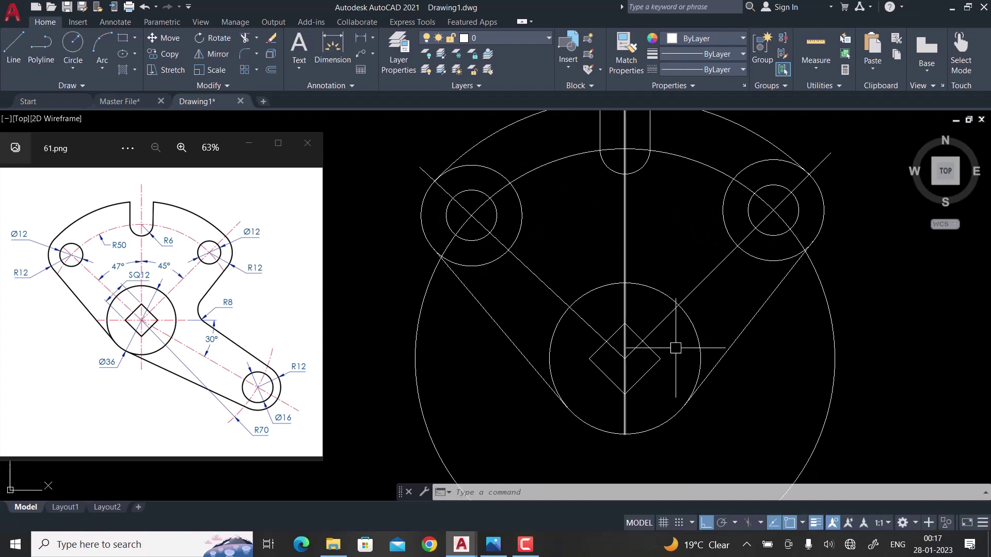
{"action": "middle_click_drag", "start_coordinate": [679, 319], "coordinate": [643, 266]}
{"action": "scroll", "coordinate": [626, 284], "scroll_direction": "down", "scroll_amount": 2}
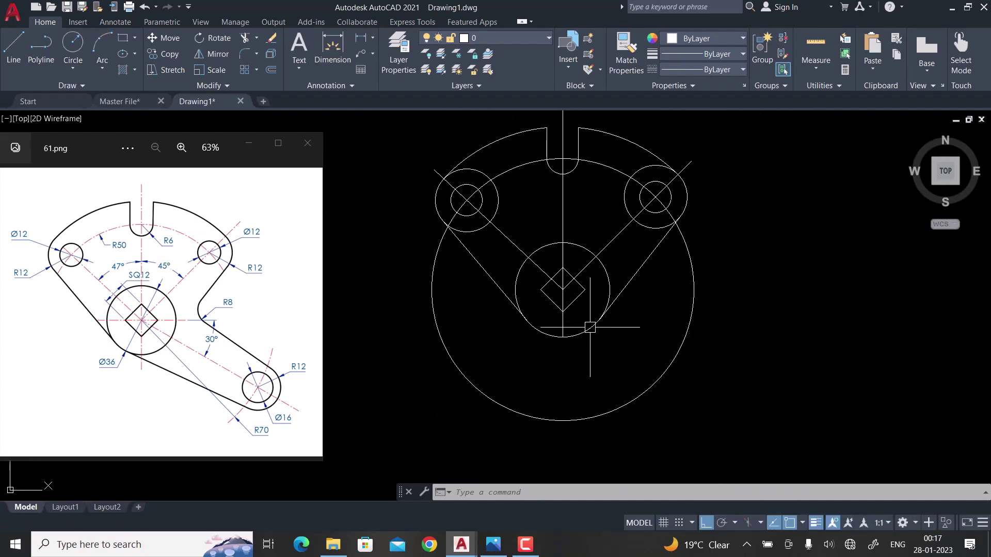
{"action": "type", "text": "TR"}
- Trim off the lower arc of the large outer circle between the tangent lines
{"action": "key", "text": "Return"}
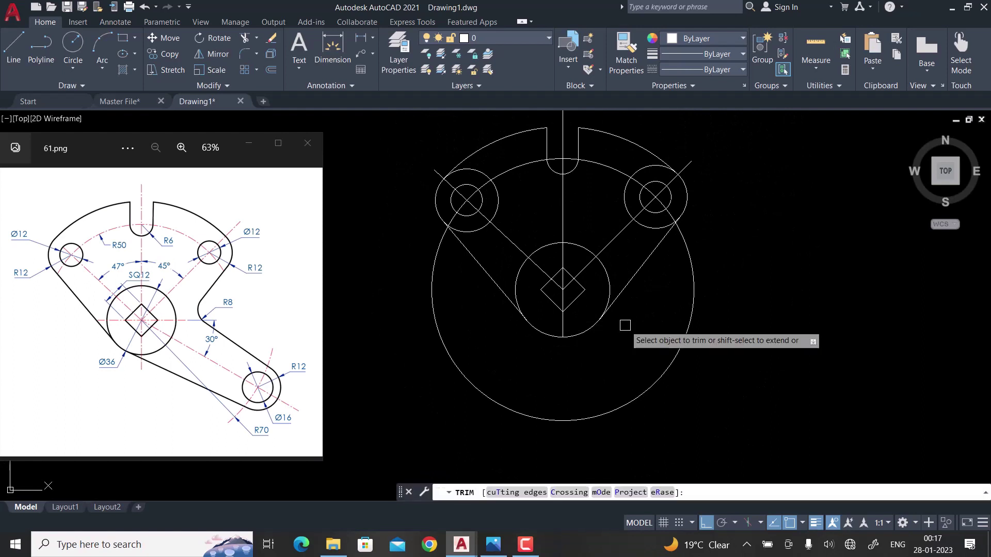
{"action": "left_click", "coordinate": [692, 282]}
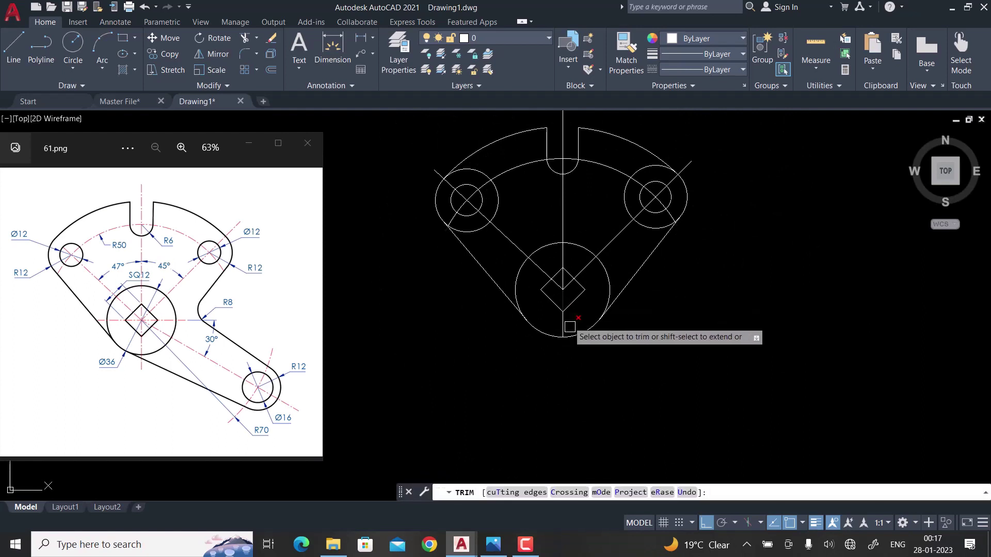
{"action": "key", "text": "Escape"}
{"action": "middle_click_drag", "start_coordinate": [557, 290], "coordinate": [548, 318]}
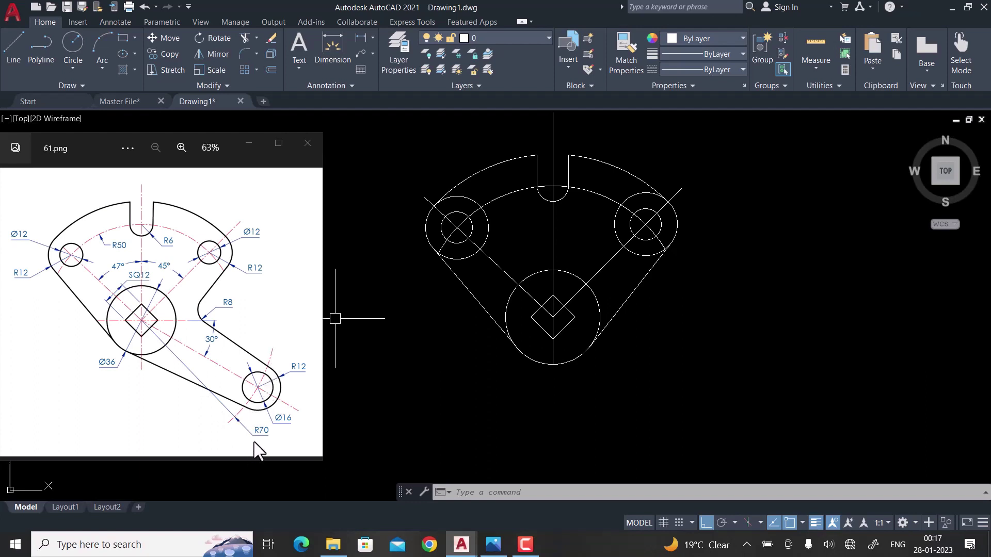
- Draw a line from the diamond's centre heading down-right at -30°
{"action": "middle_click_drag", "start_coordinate": [662, 355], "coordinate": [638, 342]}
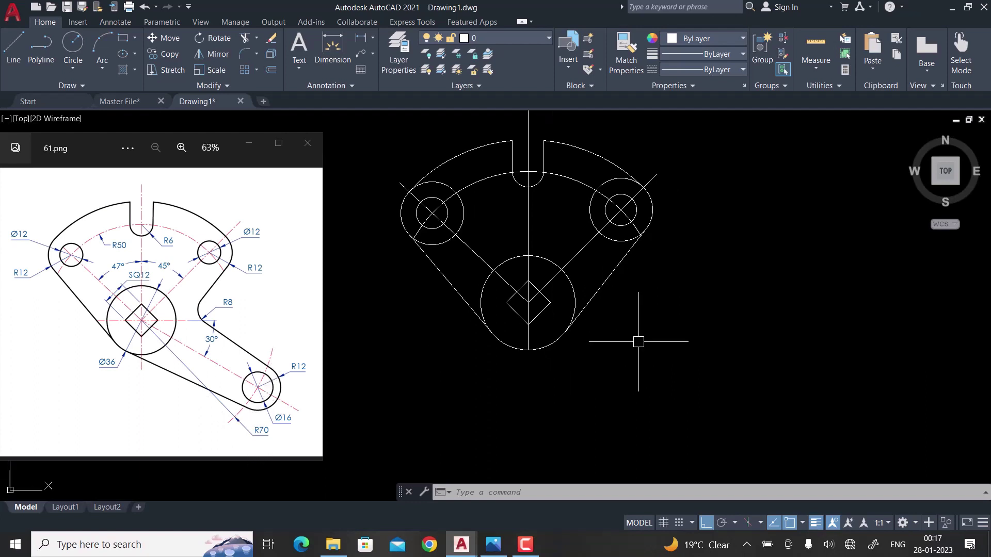
{"action": "type", "text": "L"}
{"action": "key", "text": "Return"}
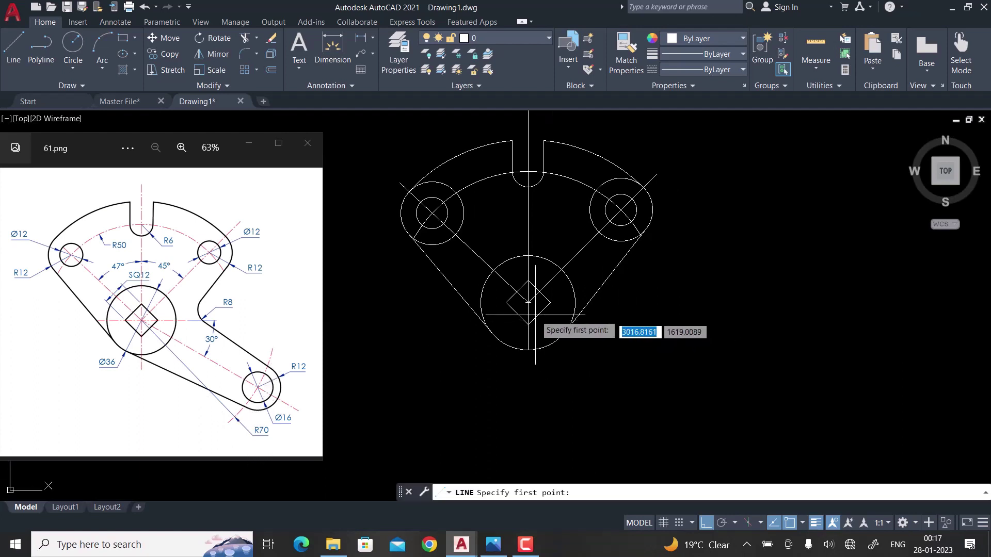
{"action": "left_click", "coordinate": [528, 303]}
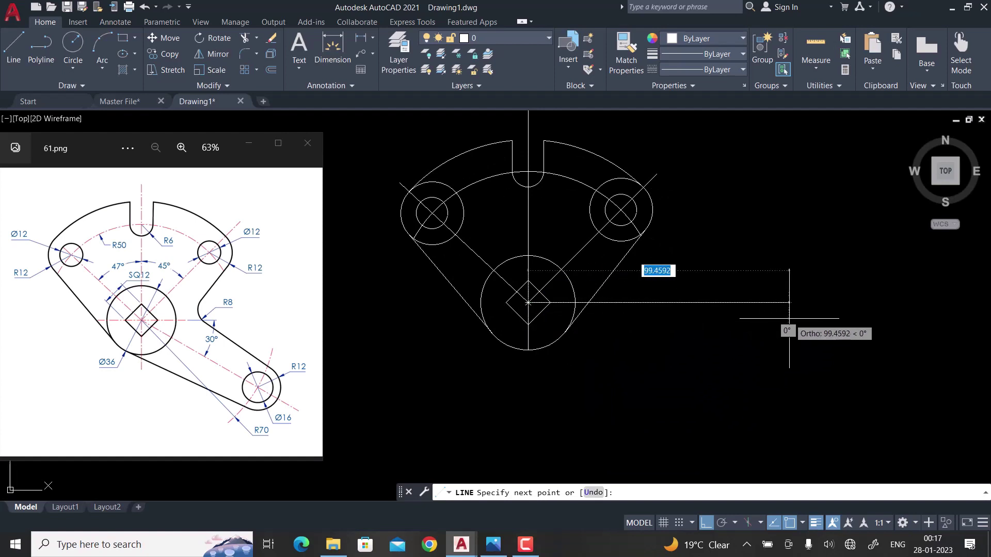
{"action": "key", "text": "Tab"}
{"action": "type", "text": "-30"}
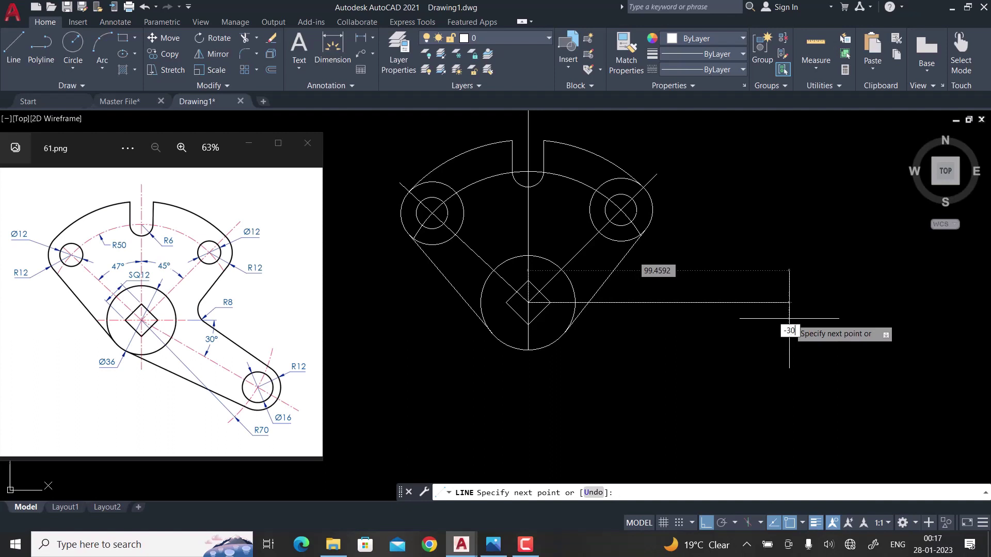
{"action": "key", "text": "Return"}
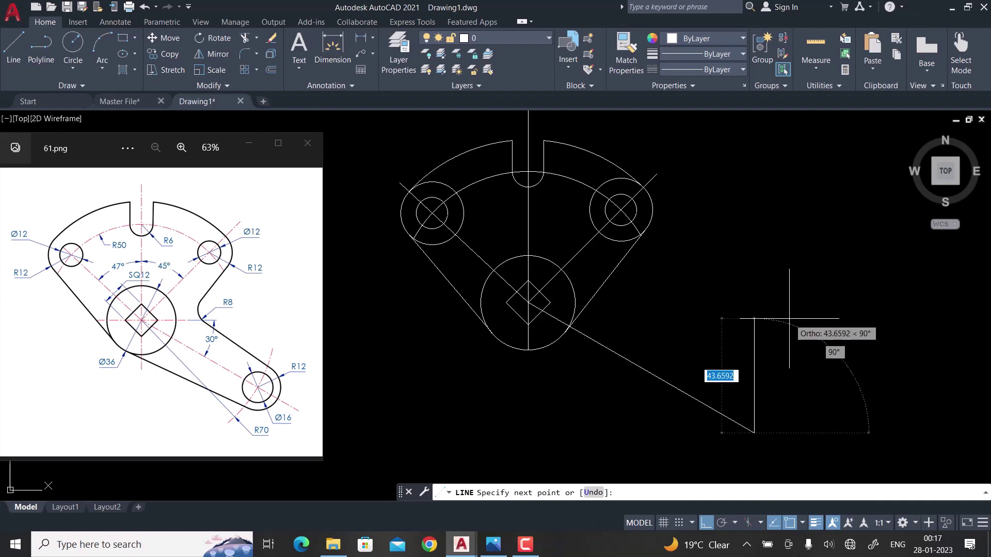
{"action": "key", "text": "Escape"}
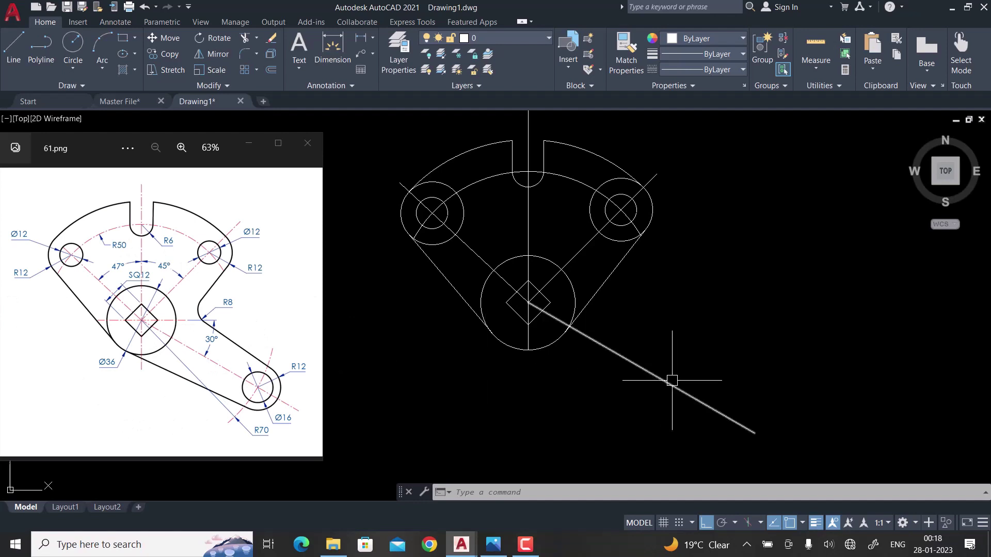
{"action": "middle_click_drag", "start_coordinate": [678, 382], "coordinate": [662, 340]}
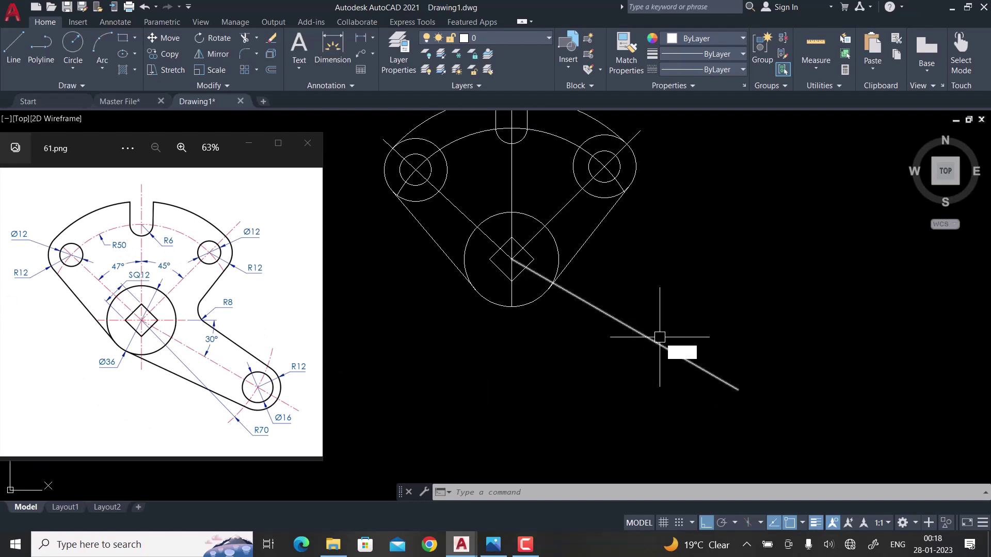
- Draw a radius-70 circle centred on the diamond centre
{"action": "type", "text": "c"}
{"action": "key", "text": "Return"}
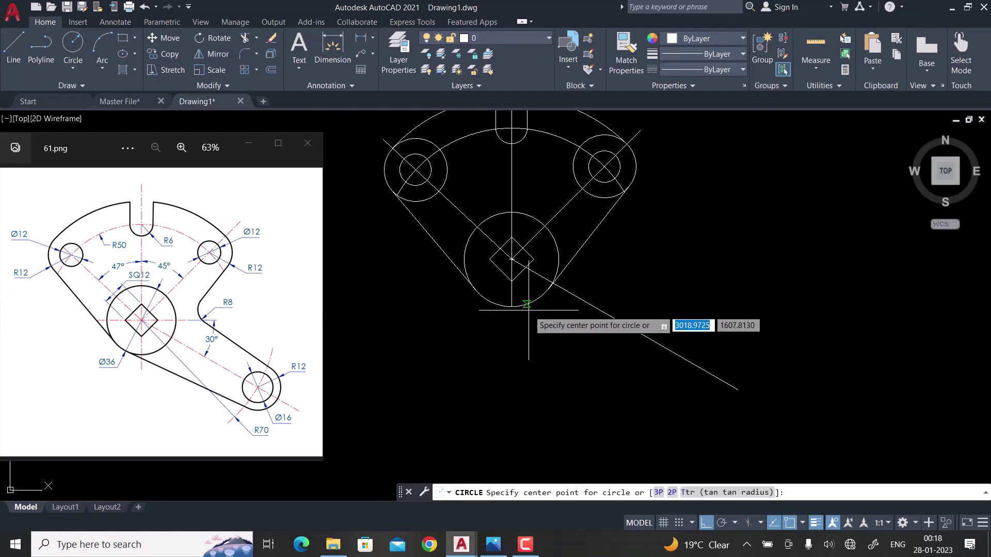
{"action": "type", "text": "ce"}
{"action": "key", "text": "Return"}
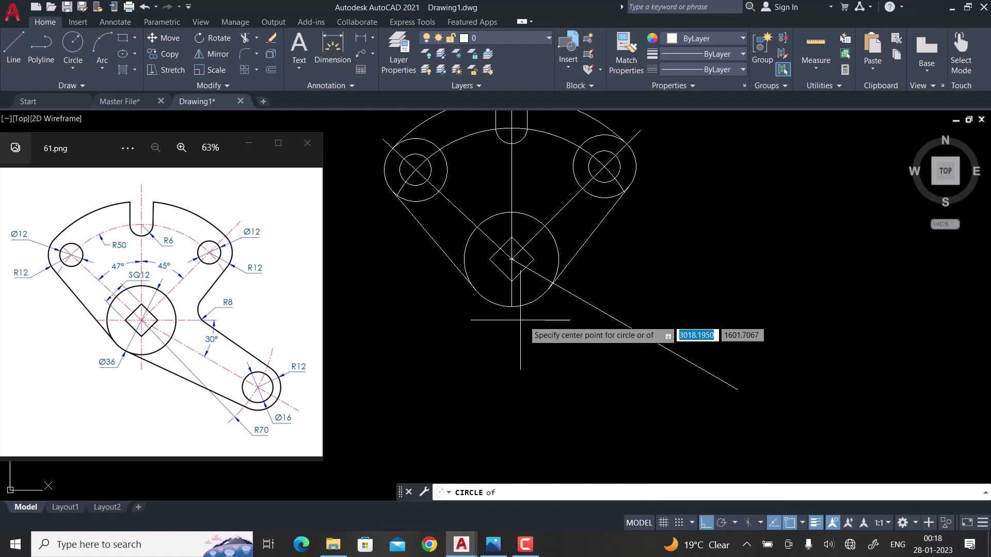
{"action": "left_click", "coordinate": [529, 305]}
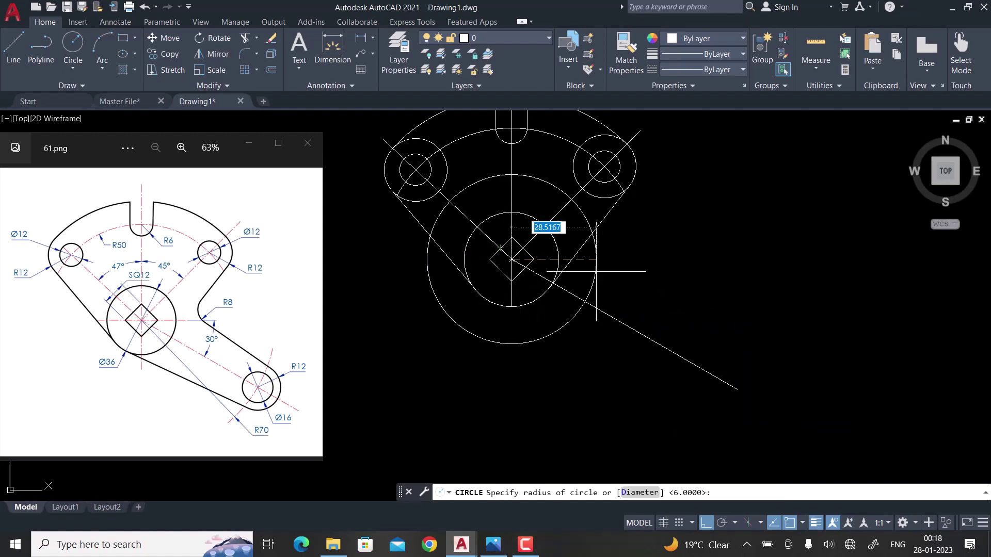
{"action": "type", "text": "70"}
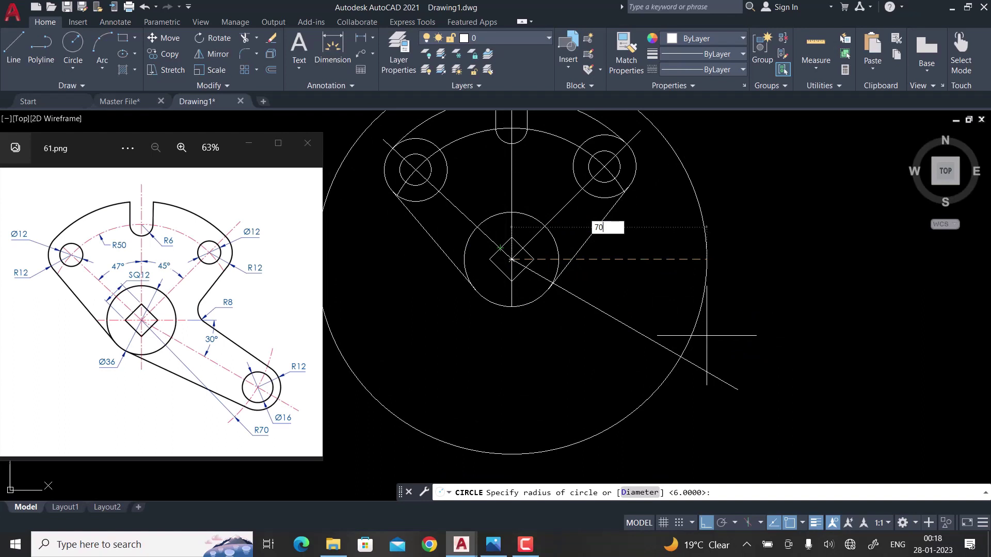
{"action": "key", "text": "Return"}
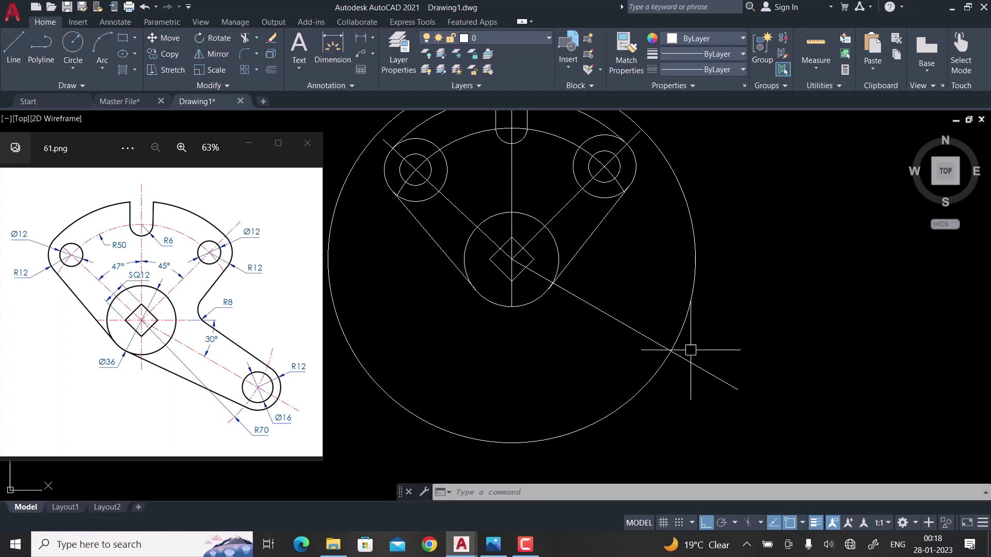
{"action": "scroll", "coordinate": [692, 348], "scroll_direction": "up", "scroll_amount": 1}
{"action": "scroll", "coordinate": [675, 360], "scroll_direction": "up", "scroll_amount": 1}
{"action": "scroll", "coordinate": [680, 369], "scroll_direction": "up", "scroll_amount": 1}
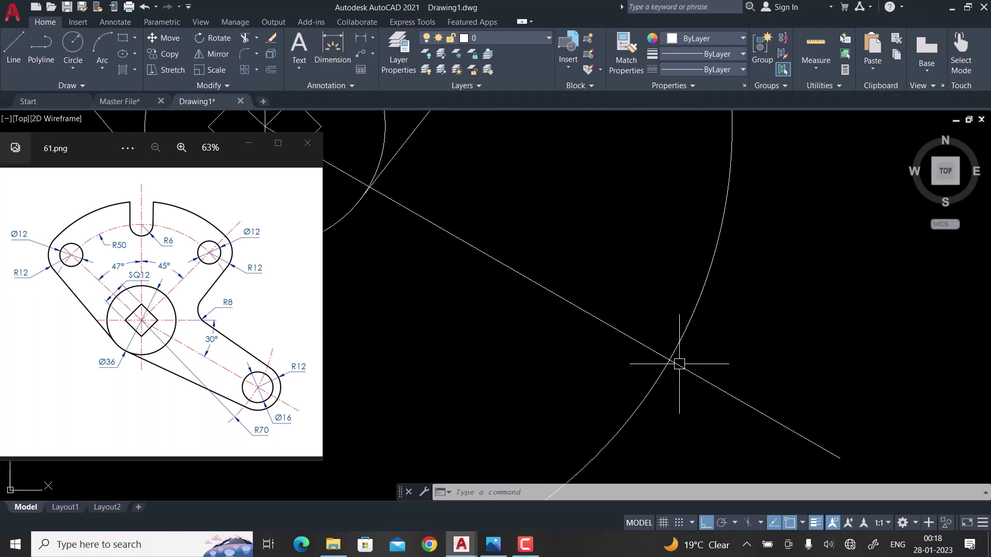
- Add an R12 circle centred where the -30° line meets the R70 circle
{"action": "left_click", "coordinate": [656, 346]}
{"action": "left_click", "coordinate": [669, 361]}
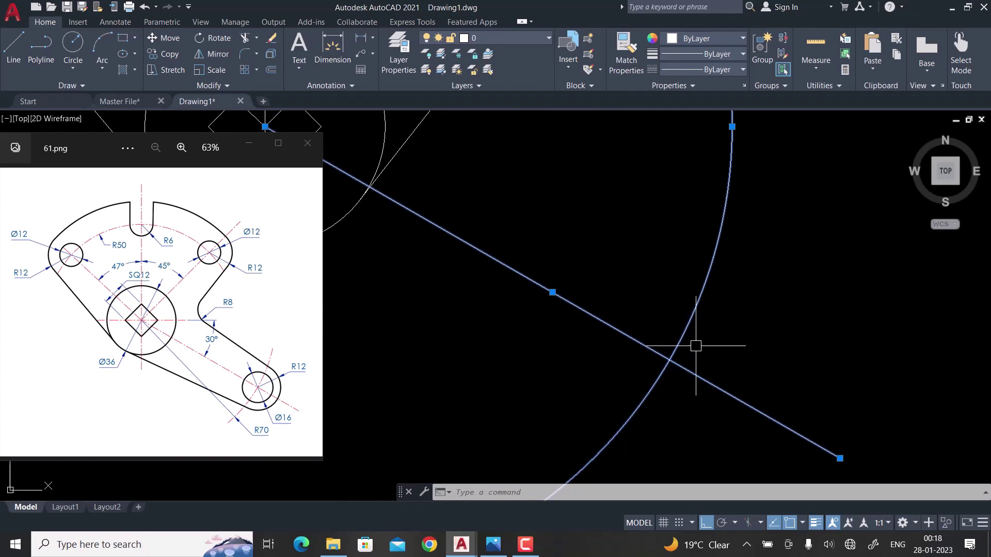
{"action": "key", "text": "Escape"}
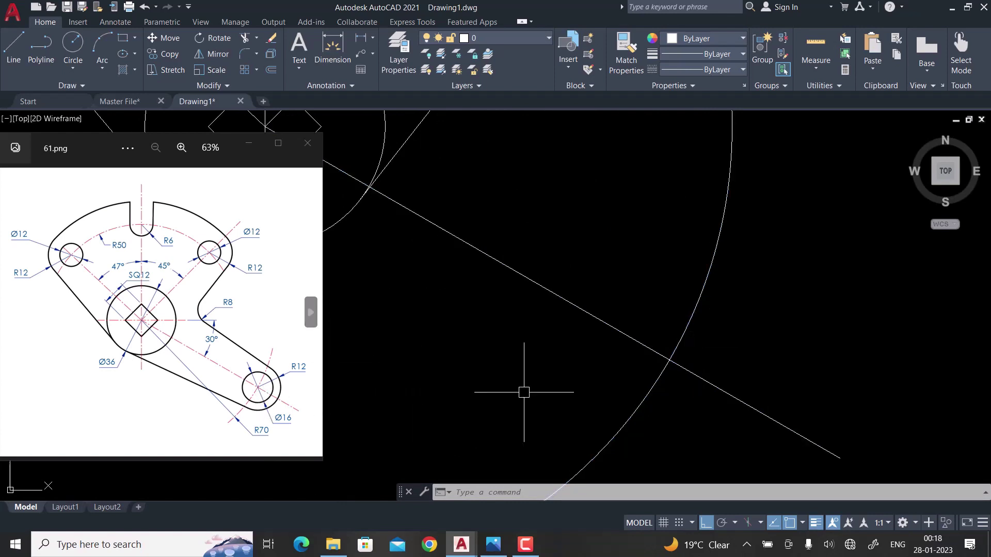
{"action": "type", "text": "C"}
{"action": "key", "text": "Return"}
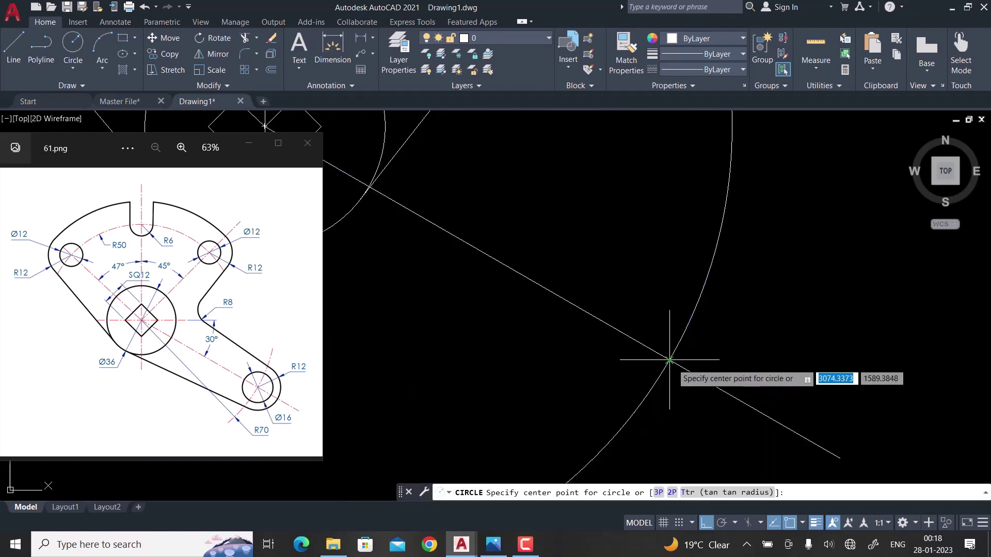
{"action": "left_click", "coordinate": [669, 359]}
{"action": "type", "text": "12"}
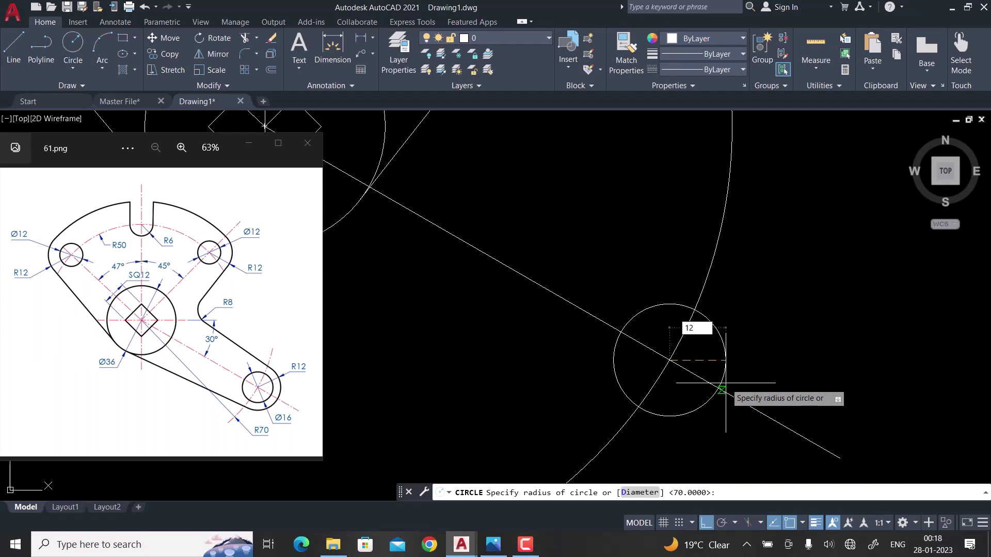
{"action": "key", "text": "Return"}
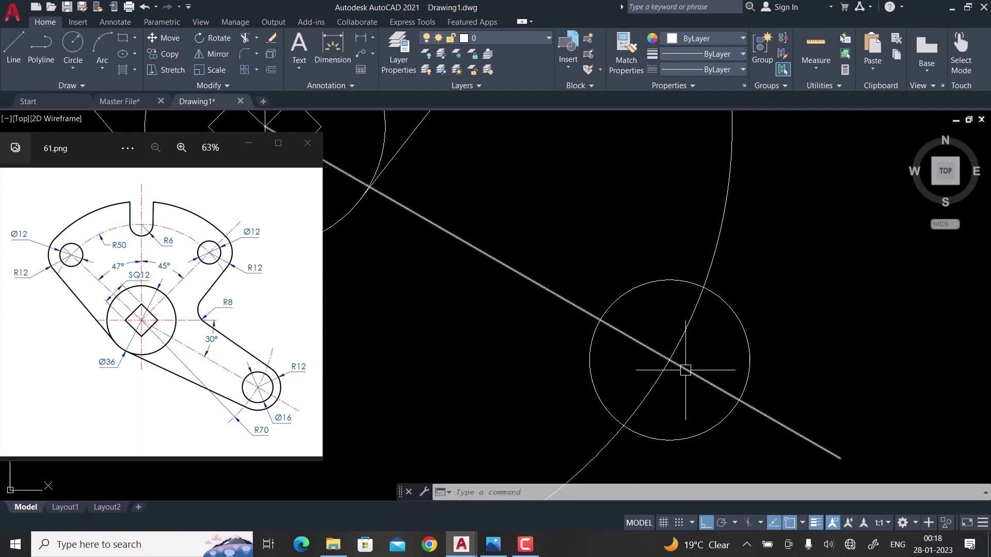
- Add a Ø16 circle at the same intersection point
{"action": "key", "text": "Return"}
{"action": "scroll", "coordinate": [666, 360], "scroll_direction": "up", "scroll_amount": 2}
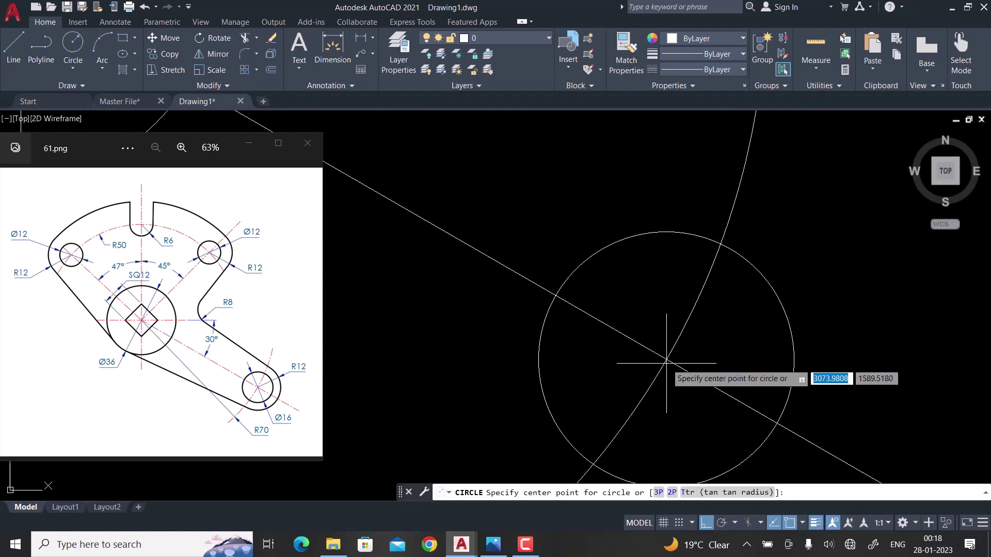
{"action": "left_click", "coordinate": [666, 359]}
{"action": "type", "text": "d"}
{"action": "key", "text": "Return"}
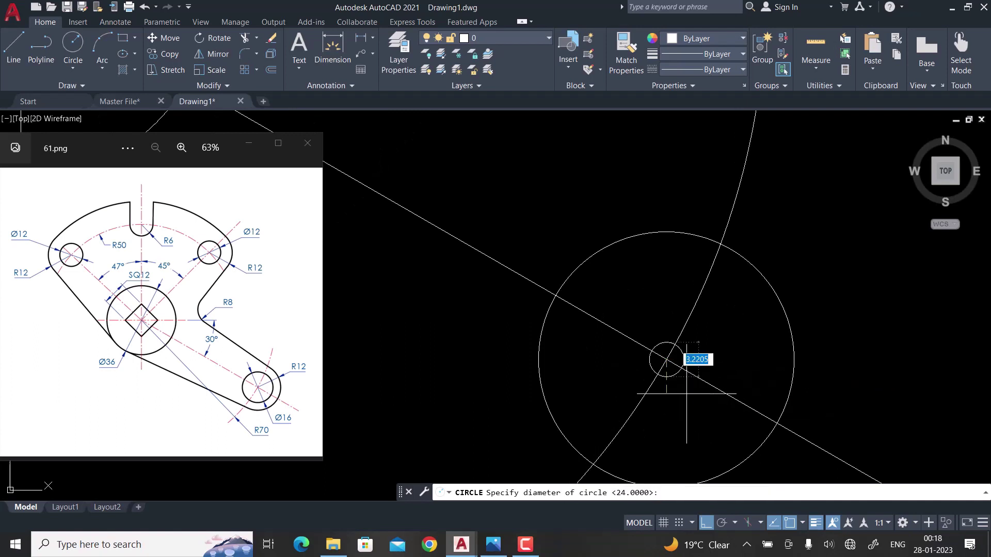
{"action": "type", "text": "1"}
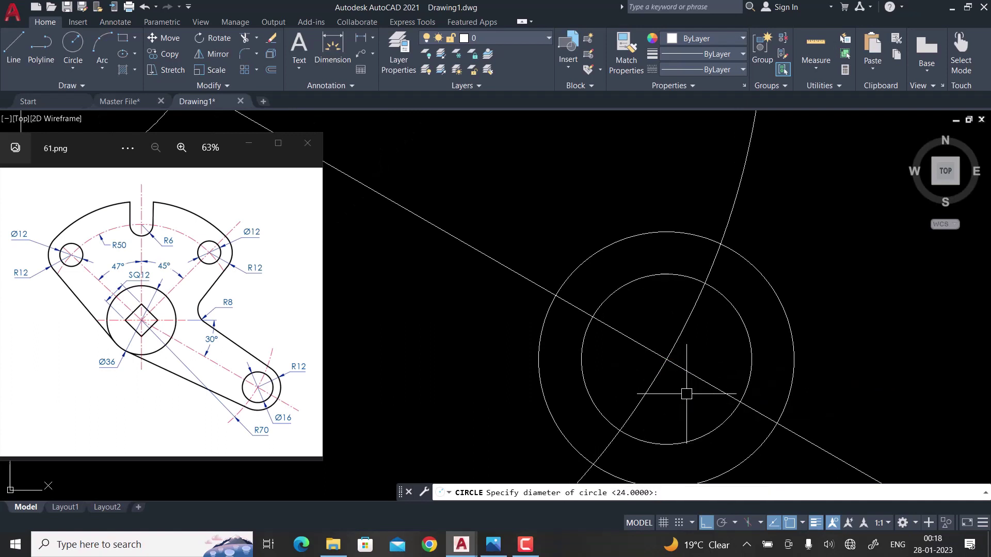
{"action": "key", "text": "Return"}
{"action": "scroll", "coordinate": [686, 393], "scroll_direction": "down", "scroll_amount": 2}
{"action": "mouse_move", "coordinate": [758, 349]}
{"action": "middle_mouse_down"}
{"action": "mouse_move", "coordinate": [725, 364]}
{"action": "mouse_move", "coordinate": [720, 400]}
{"action": "middle_mouse_up"}
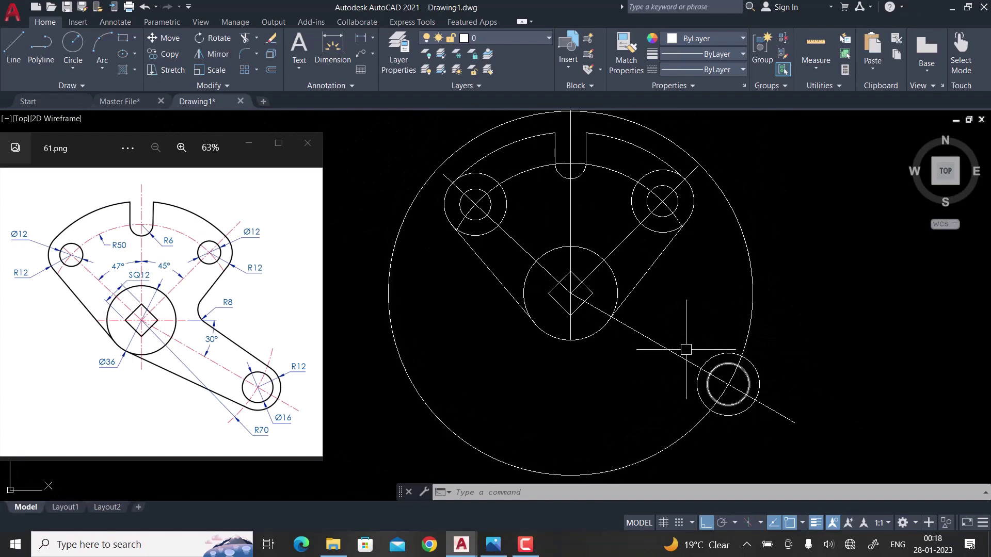
{"action": "scroll", "coordinate": [686, 347], "scroll_direction": "up", "scroll_amount": 2}
- Draw a line tangent to the lower-right R12 circle and the central Ø36 circle
{"action": "middle_click_drag", "start_coordinate": [565, 353], "coordinate": [593, 361]}
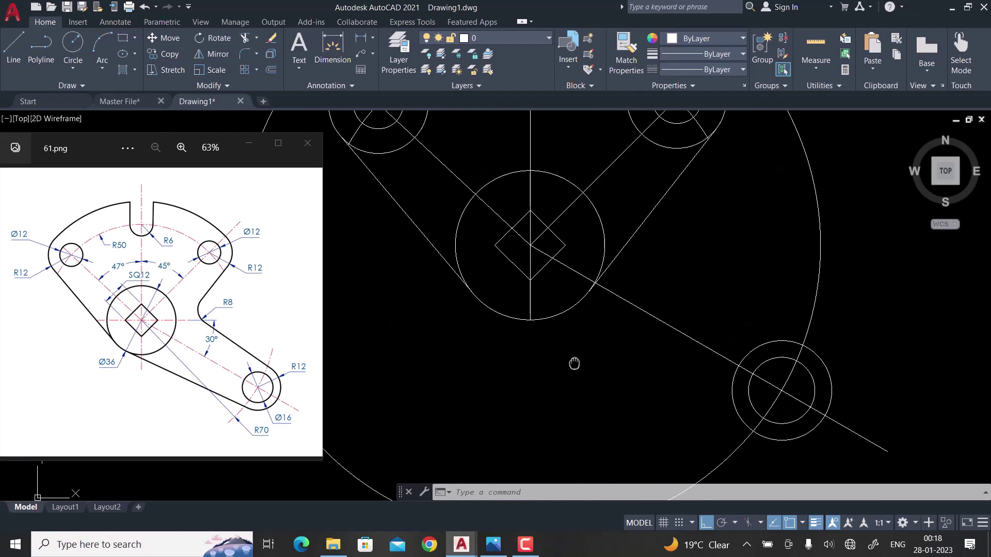
{"action": "left_click", "coordinate": [498, 312]}
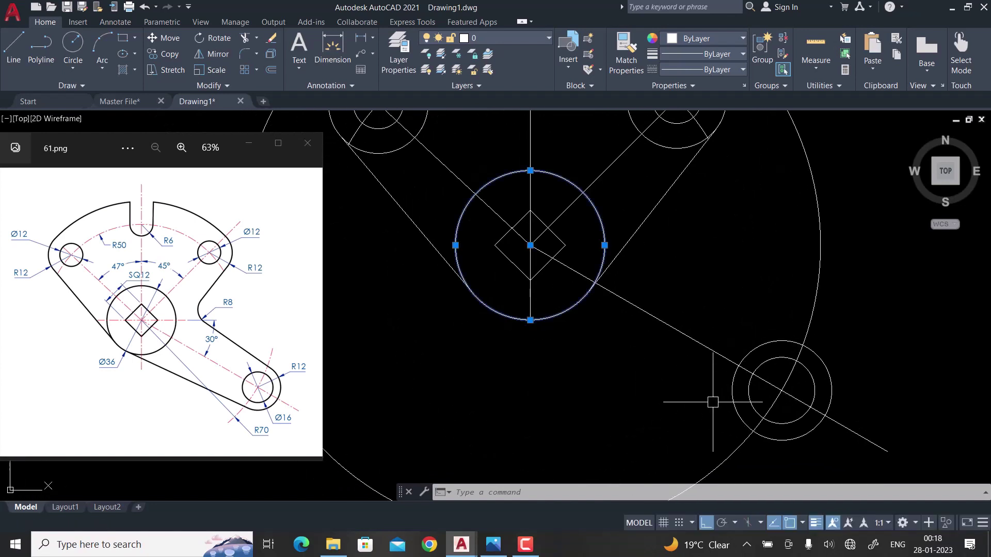
{"action": "left_click", "coordinate": [738, 394]}
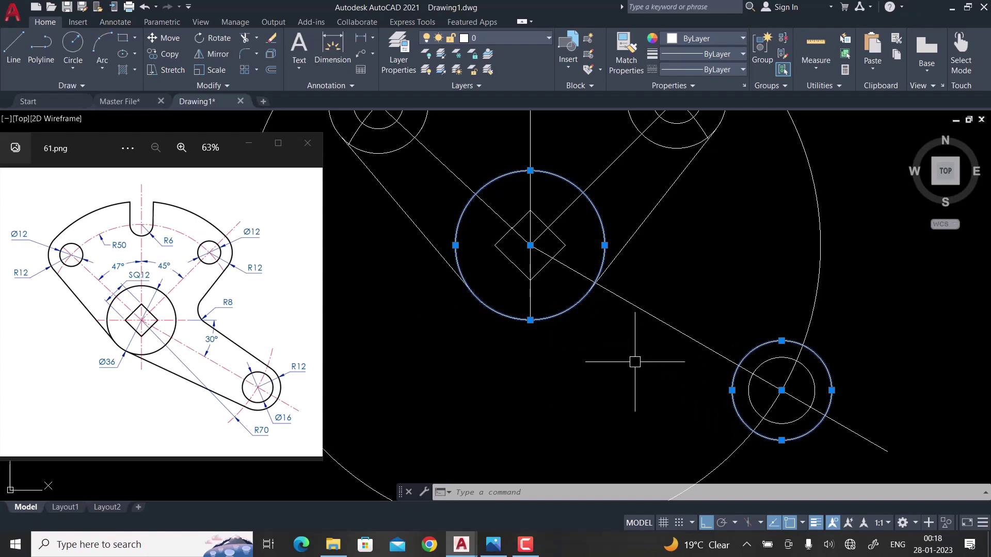
{"action": "middle_click_drag", "start_coordinate": [634, 361], "coordinate": [582, 356]}
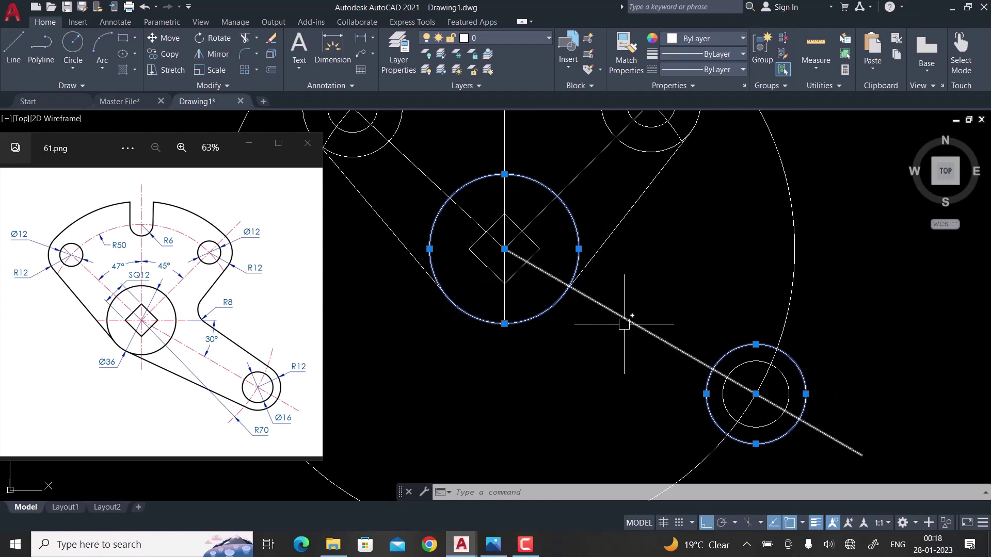
{"action": "key", "text": "Escape"}
{"action": "key", "text": "Return"}
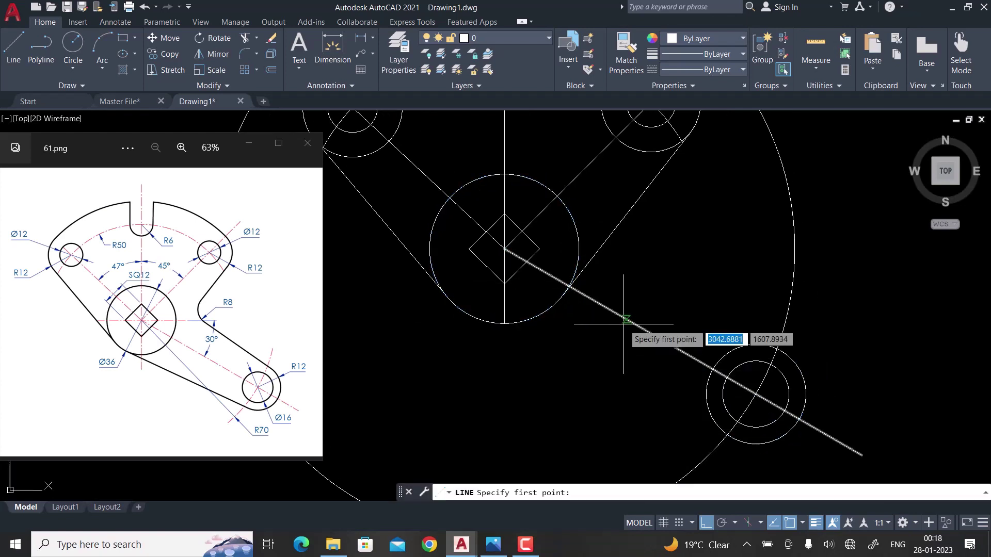
{"action": "type", "text": "TAN"}
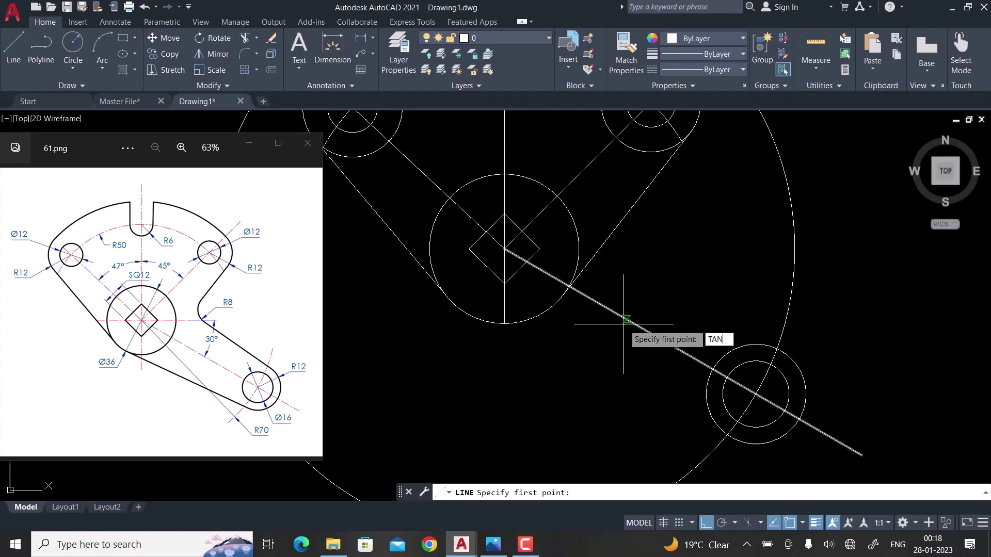
{"action": "key", "text": "Return"}
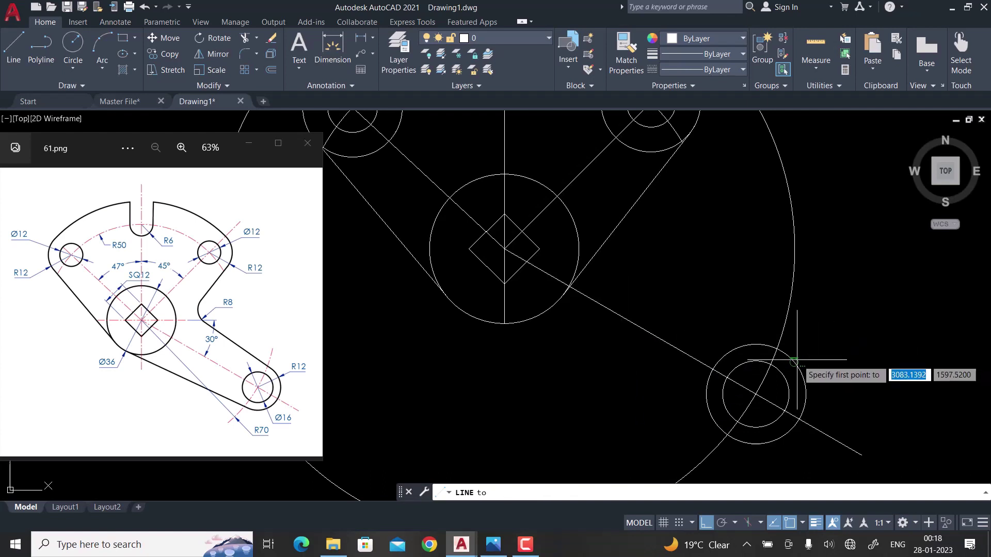
{"action": "left_click", "coordinate": [794, 361]}
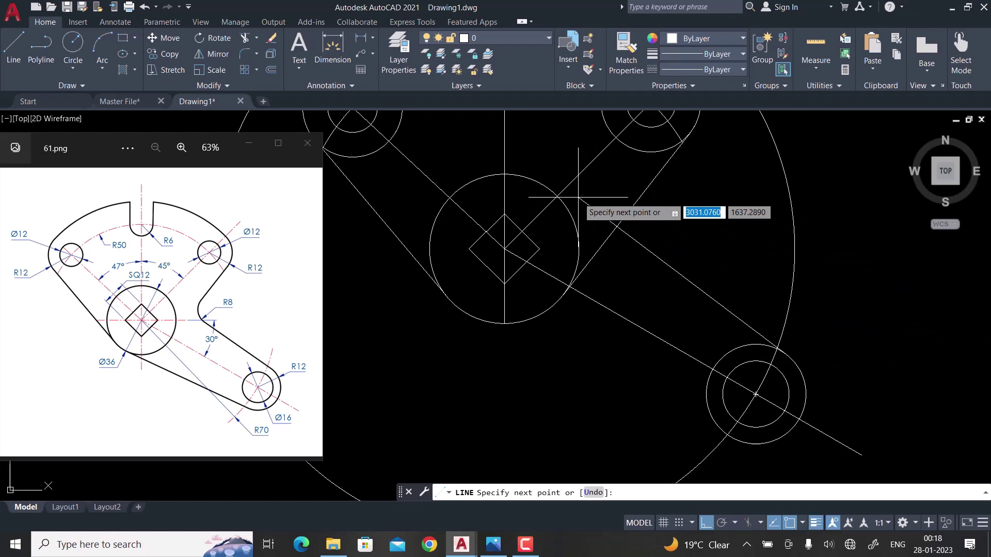
{"action": "type", "text": "tan"}
{"action": "key", "text": "Return"}
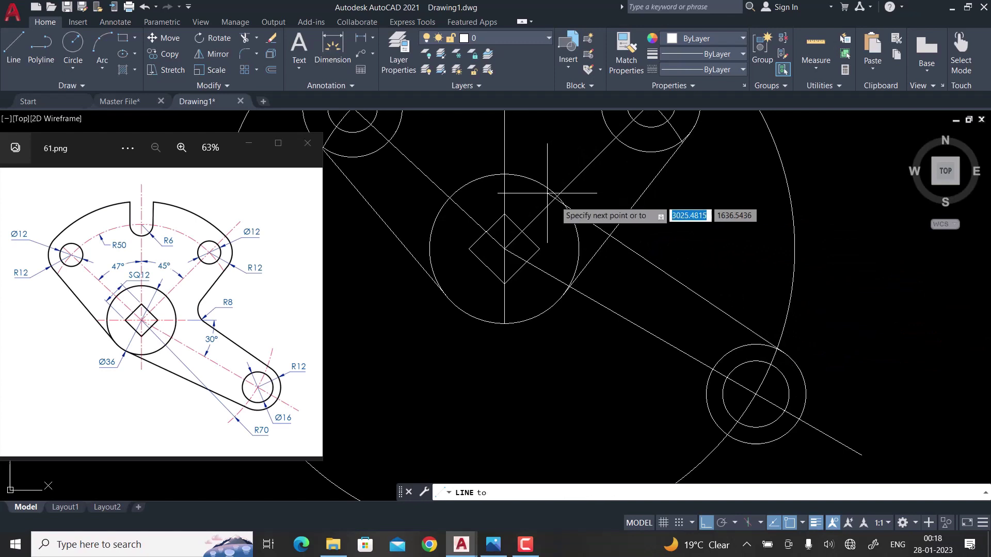
{"action": "left_click", "coordinate": [541, 183]}
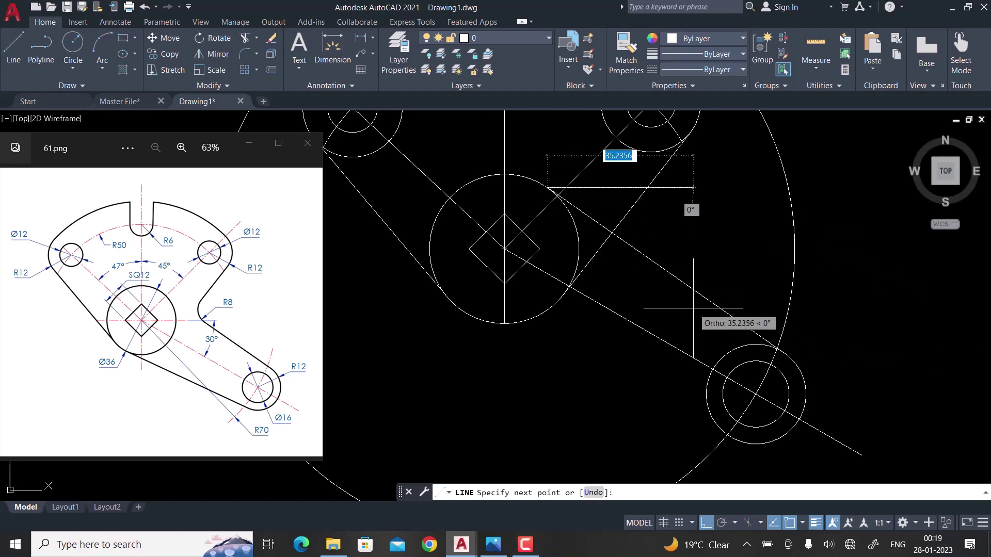
{"action": "key", "text": "Escape"}
{"action": "middle_click_drag", "start_coordinate": [660, 385], "coordinate": [670, 349]}
- Mirror the arm's tangent line across the -30° centre line, keeping the original
{"action": "left_click", "coordinate": [708, 258]}
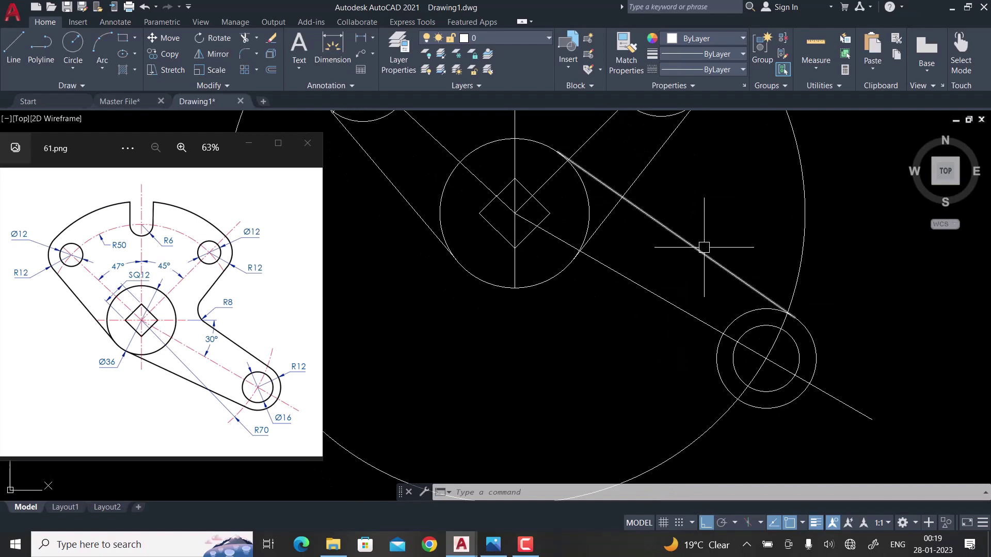
{"action": "type", "text": "MI"}
{"action": "key", "text": "Return"}
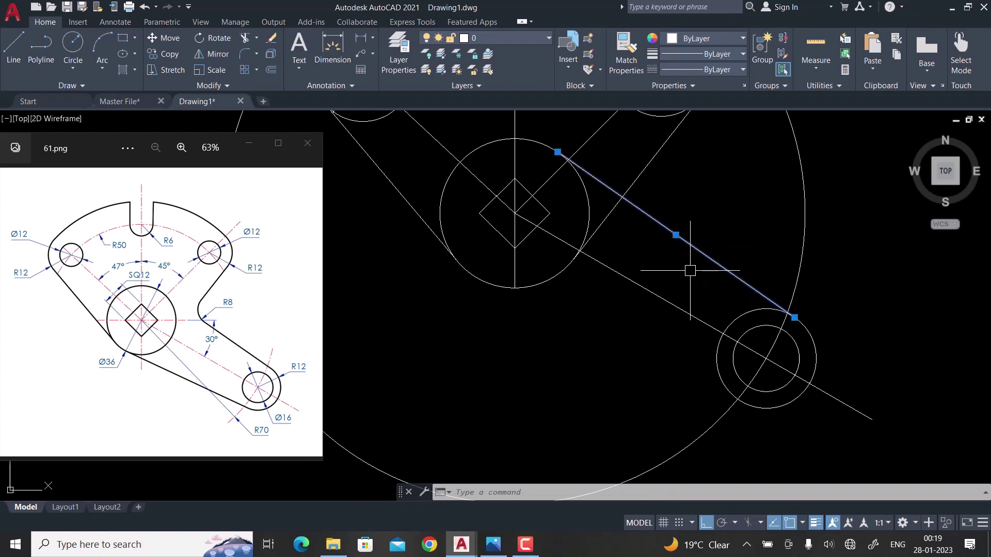
{"action": "left_click", "coordinate": [803, 404]}
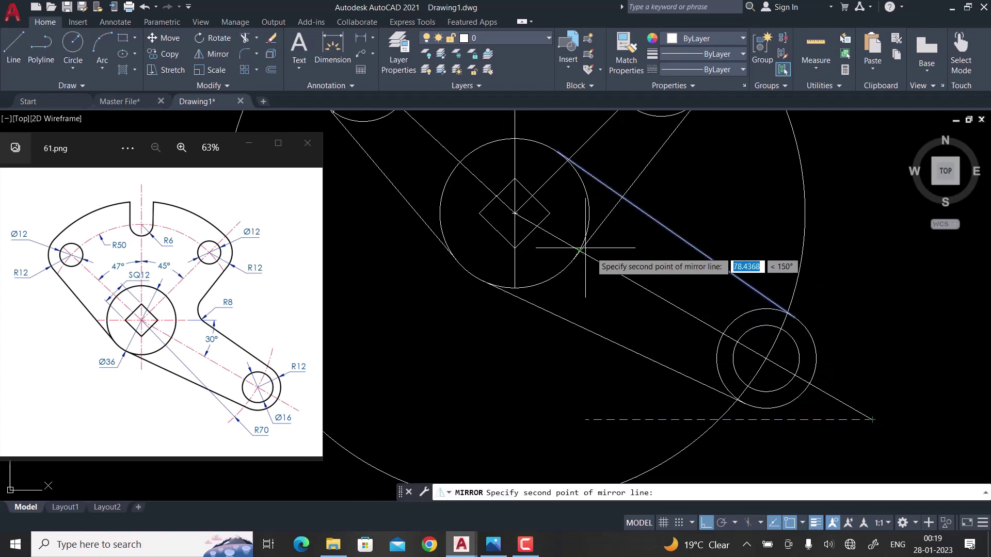
{"action": "left_click", "coordinate": [562, 241]}
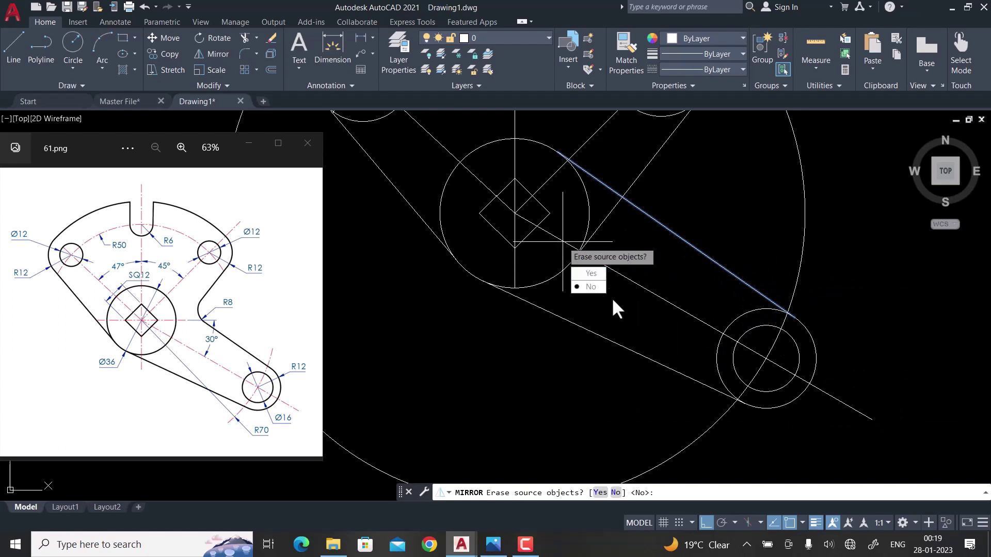
{"action": "key", "text": "Return"}
{"action": "scroll", "coordinate": [635, 354], "scroll_direction": "down", "scroll_amount": 1}
{"action": "scroll", "coordinate": [614, 361], "scroll_direction": "down", "scroll_amount": 2}
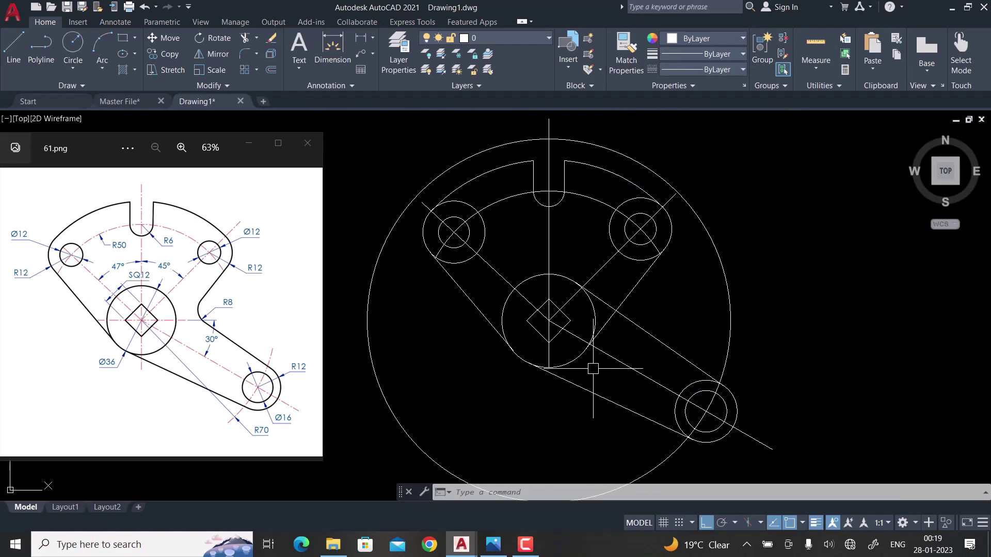
{"action": "middle_click_drag", "start_coordinate": [593, 368], "coordinate": [656, 361]}
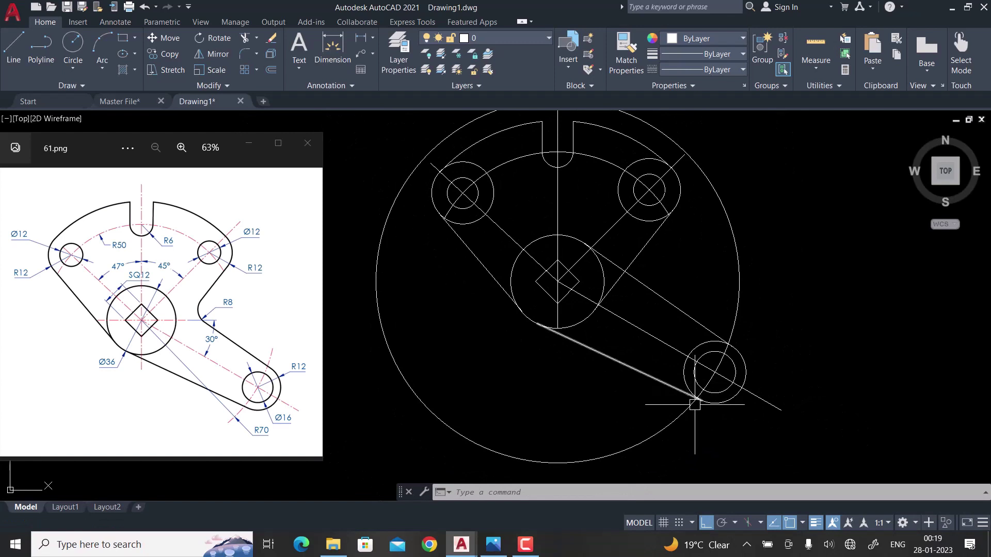
{"action": "scroll", "coordinate": [694, 405], "scroll_direction": "up", "scroll_amount": 2}
{"action": "scroll", "coordinate": [696, 397], "scroll_direction": "up", "scroll_amount": 1}
{"action": "type", "text": "BR"}
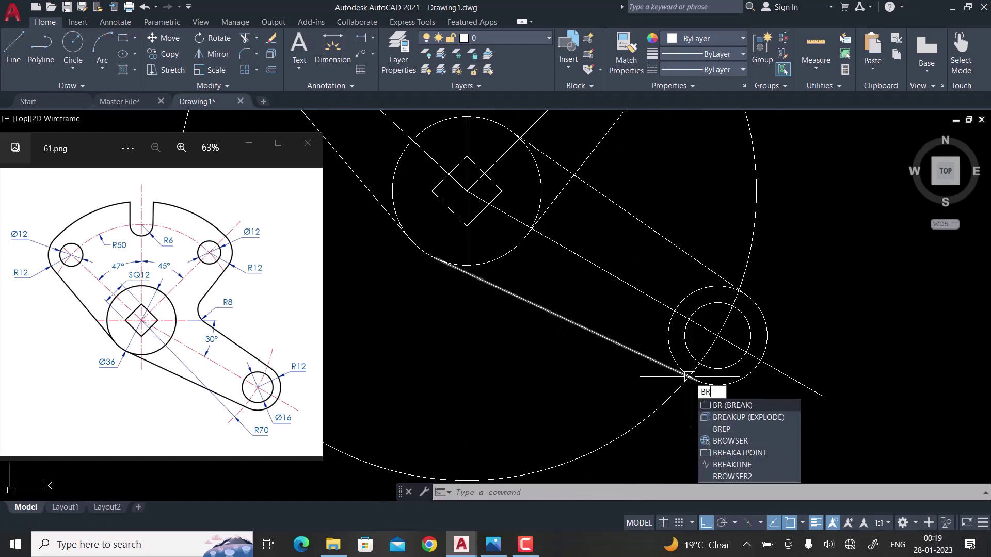
- Break the R70 circle in two places, leaving a short arc through the lower-right holes
{"action": "key", "text": "Return"}
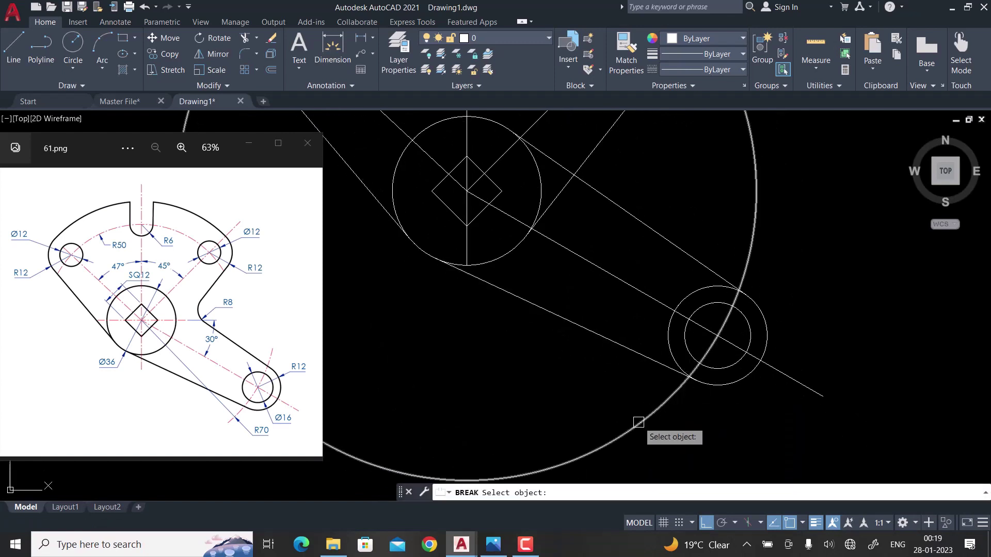
{"action": "left_click", "coordinate": [638, 421]}
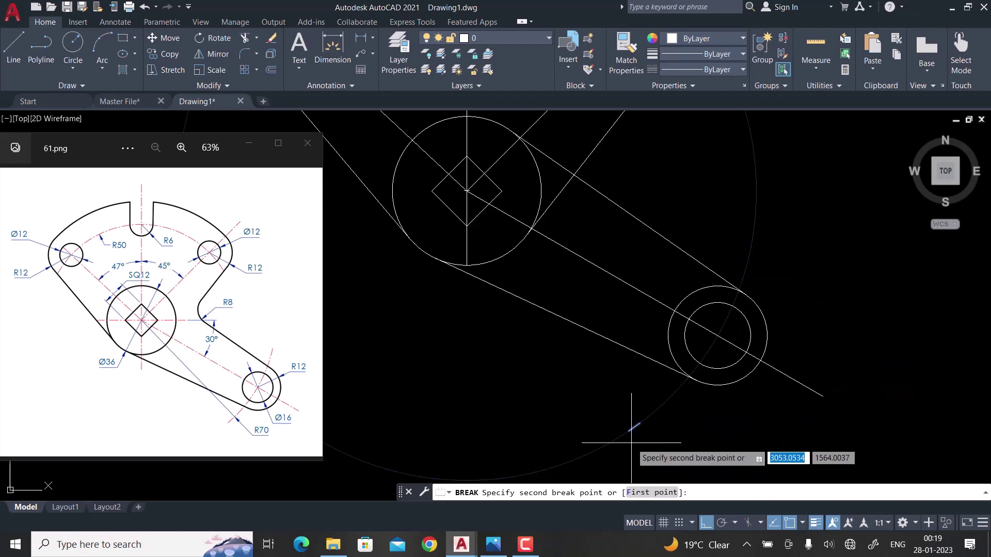
{"action": "left_click", "coordinate": [670, 405]}
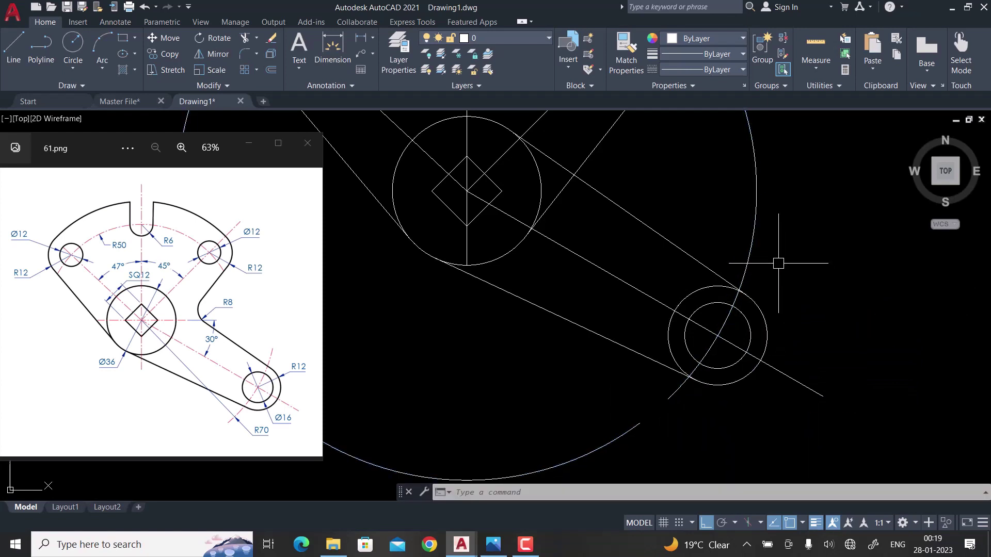
{"action": "key", "text": "Return"}
{"action": "left_click", "coordinate": [750, 247]}
{"action": "left_click", "coordinate": [763, 197]}
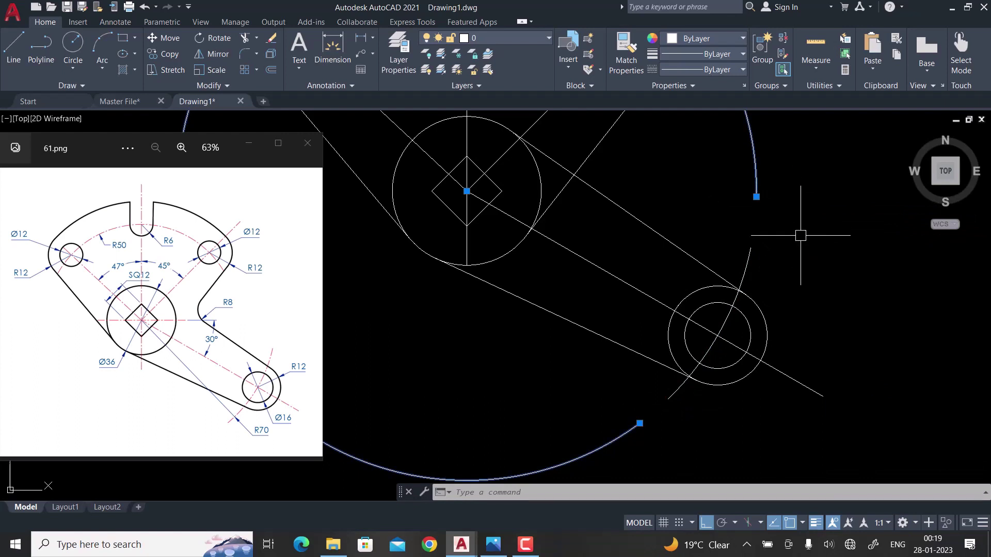
{"action": "scroll", "coordinate": [798, 235], "scroll_direction": "down", "scroll_amount": 3}
{"action": "middle_click_drag", "start_coordinate": [748, 222], "coordinate": [663, 294]}
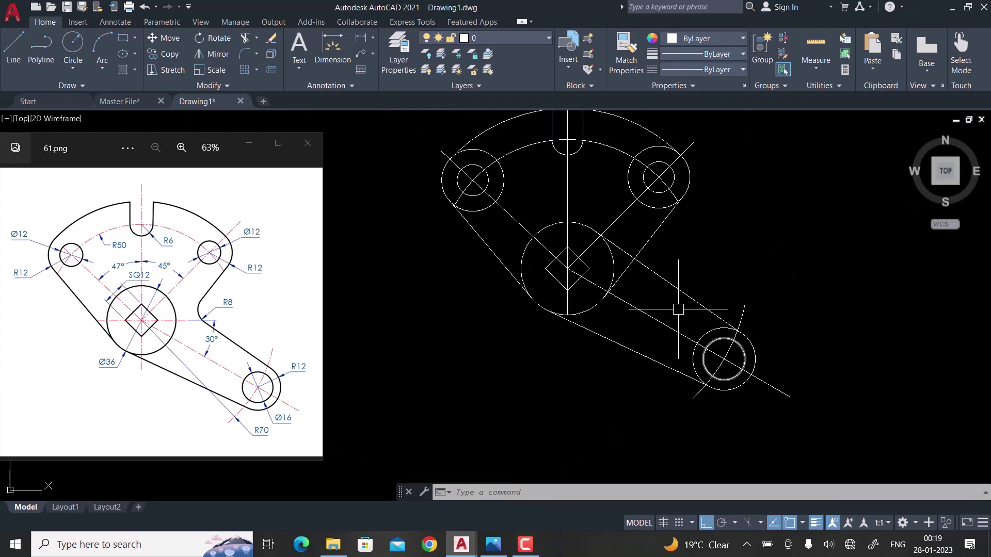
{"action": "scroll", "coordinate": [649, 288], "scroll_direction": "up", "scroll_amount": 3}
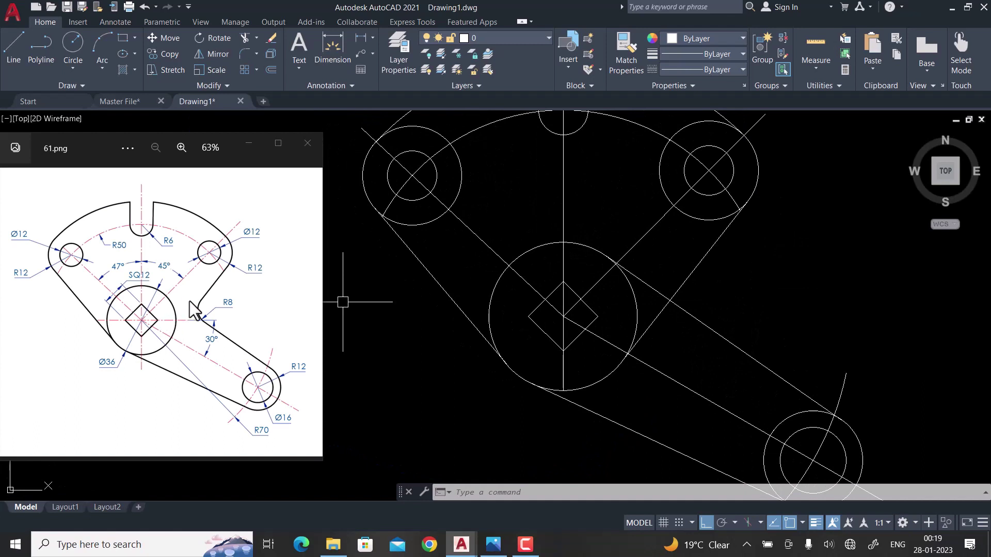
{"action": "scroll", "coordinate": [799, 260], "scroll_direction": "up", "scroll_amount": 2}
{"action": "type", "text": "F"}
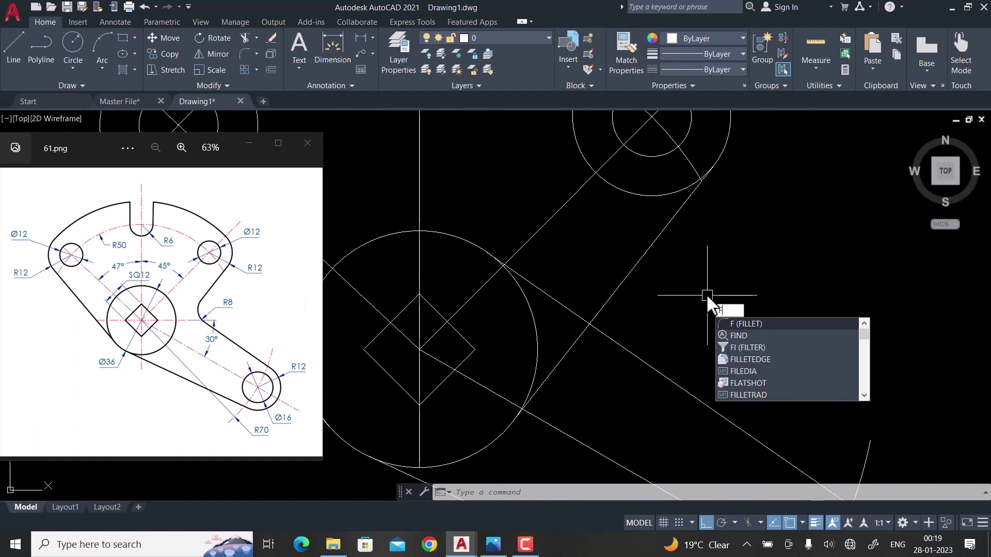
- Fillet the inner corner between the lower arm and right-side outline with radius 8
{"action": "key", "text": "Return"}
{"action": "type", "text": "R"}
{"action": "key", "text": "Return"}
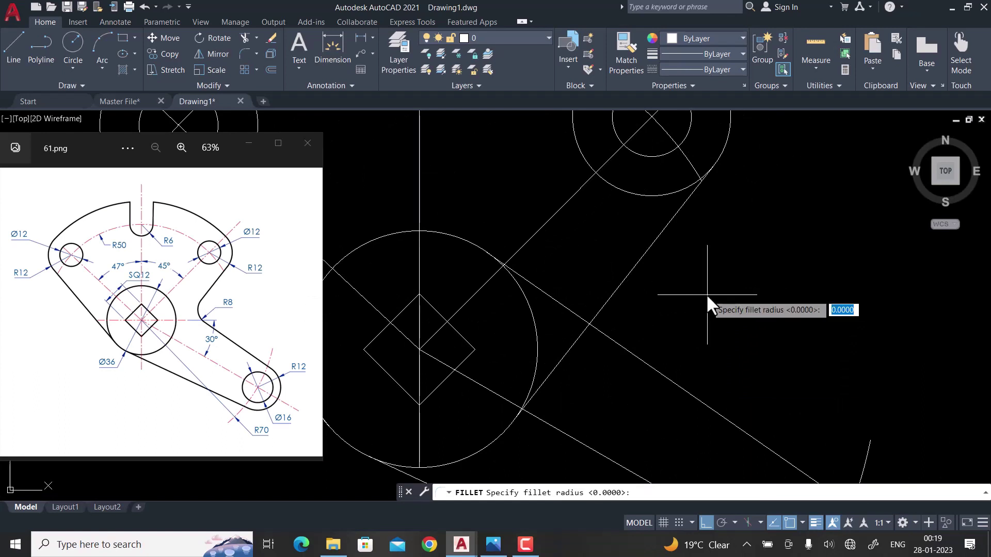
{"action": "type", "text": "8"}
{"action": "key", "text": "Return"}
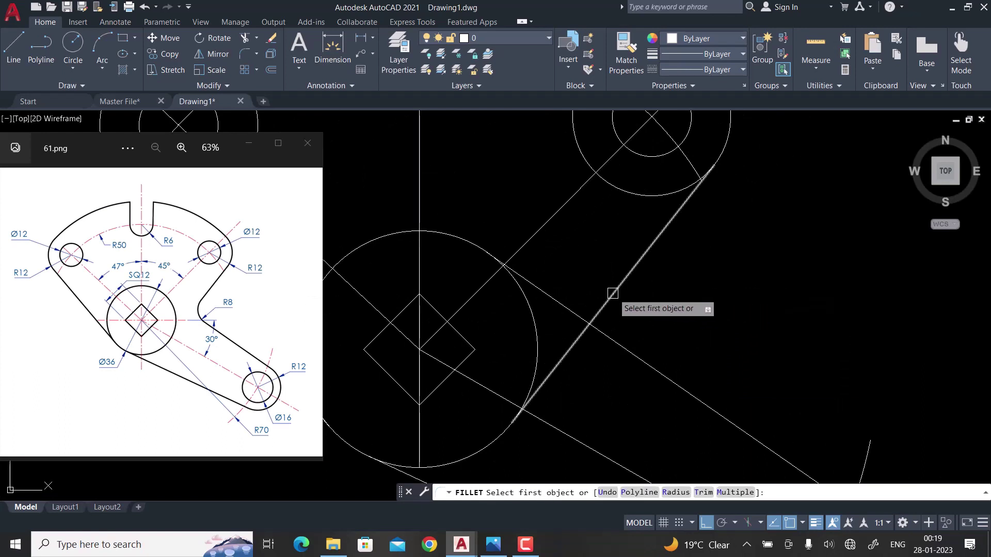
{"action": "left_click", "coordinate": [612, 299]}
{"action": "left_click", "coordinate": [613, 340]}
{"action": "scroll", "coordinate": [589, 316], "scroll_direction": "down", "scroll_amount": 2}
{"action": "scroll", "coordinate": [675, 381], "scroll_direction": "up", "scroll_amount": 2}
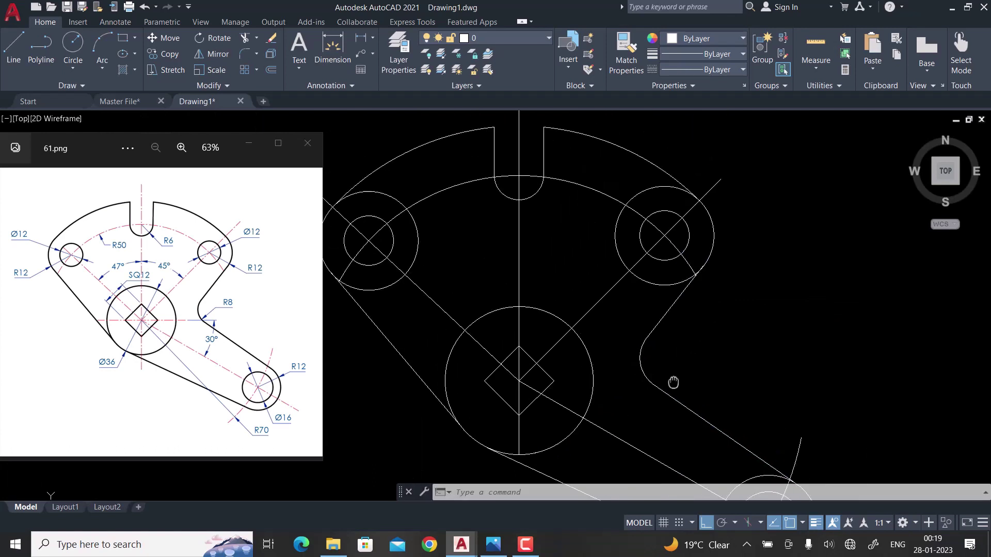
{"action": "middle_click_drag", "start_coordinate": [693, 375], "coordinate": [702, 388]}
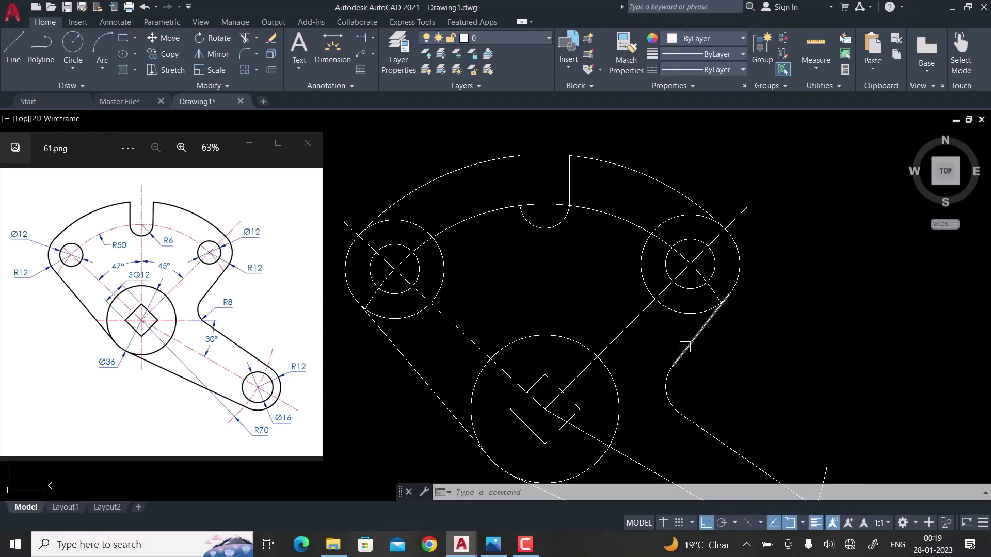
{"action": "type", "text": "TR"}
- Fence-trim the leftover R12 circle segments around the outline, then undo once
{"action": "key", "text": "Return"}
{"action": "scroll", "coordinate": [691, 330], "scroll_direction": "up", "scroll_amount": 2}
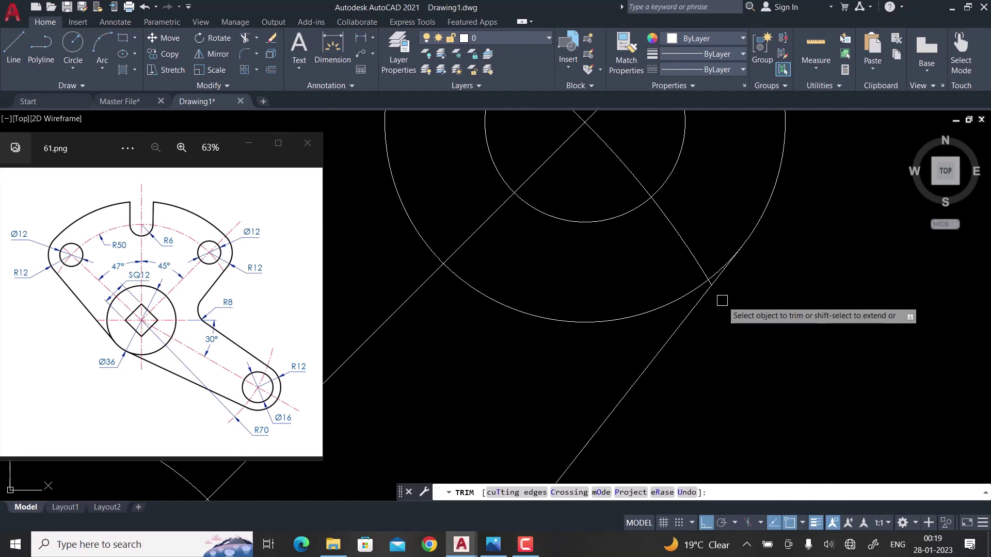
{"action": "scroll", "coordinate": [708, 256], "scroll_direction": "up", "scroll_amount": 2}
{"action": "scroll", "coordinate": [706, 258], "scroll_direction": "down", "scroll_amount": 2}
{"action": "scroll", "coordinate": [614, 332], "scroll_direction": "down", "scroll_amount": 1}
{"action": "scroll", "coordinate": [615, 317], "scroll_direction": "down", "scroll_amount": 1}
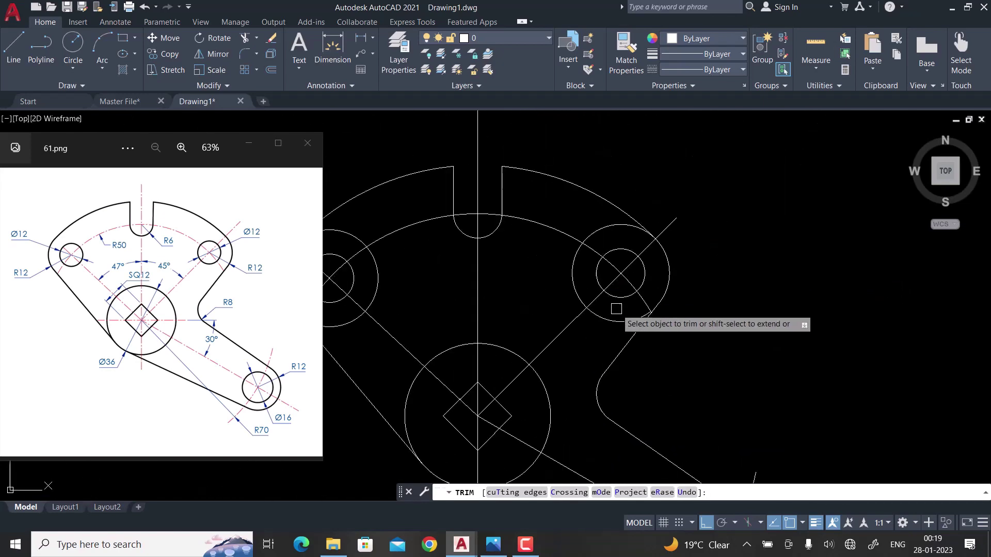
{"action": "left_click", "coordinate": [616, 312]}
{"action": "left_click", "coordinate": [601, 327]}
{"action": "key", "text": "Return"}
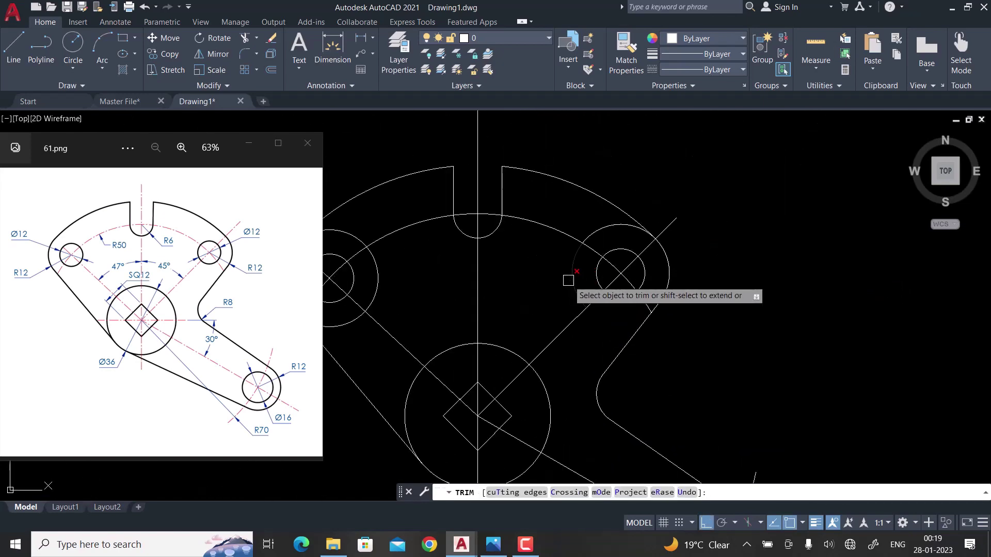
{"action": "scroll", "coordinate": [600, 227], "scroll_direction": "up", "scroll_amount": 2}
{"action": "scroll", "coordinate": [704, 248], "scroll_direction": "down", "scroll_amount": 2}
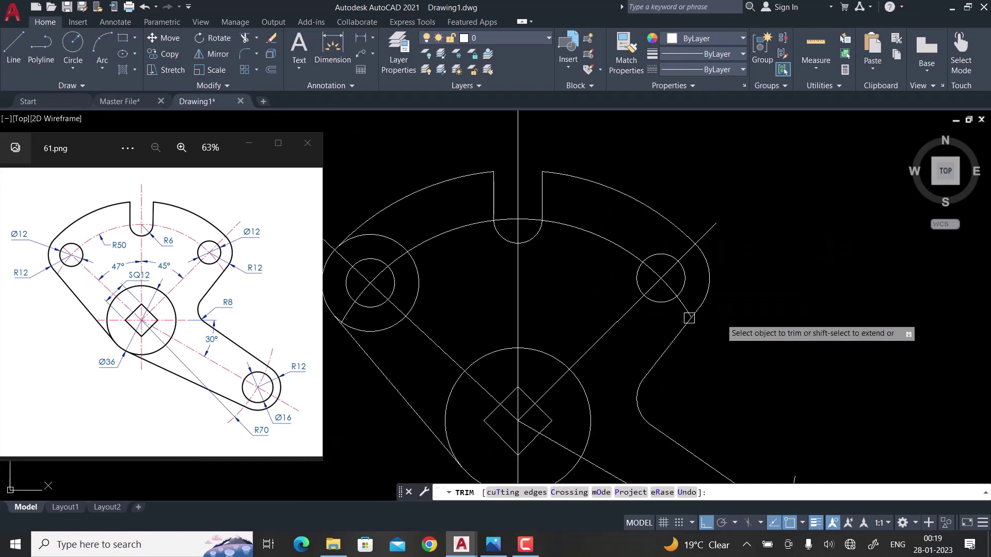
{"action": "scroll", "coordinate": [371, 336], "scroll_direction": "up", "scroll_amount": 2}
{"action": "scroll", "coordinate": [498, 309], "scroll_direction": "up", "scroll_amount": 2}
{"action": "scroll", "coordinate": [510, 325], "scroll_direction": "up", "scroll_amount": 1}
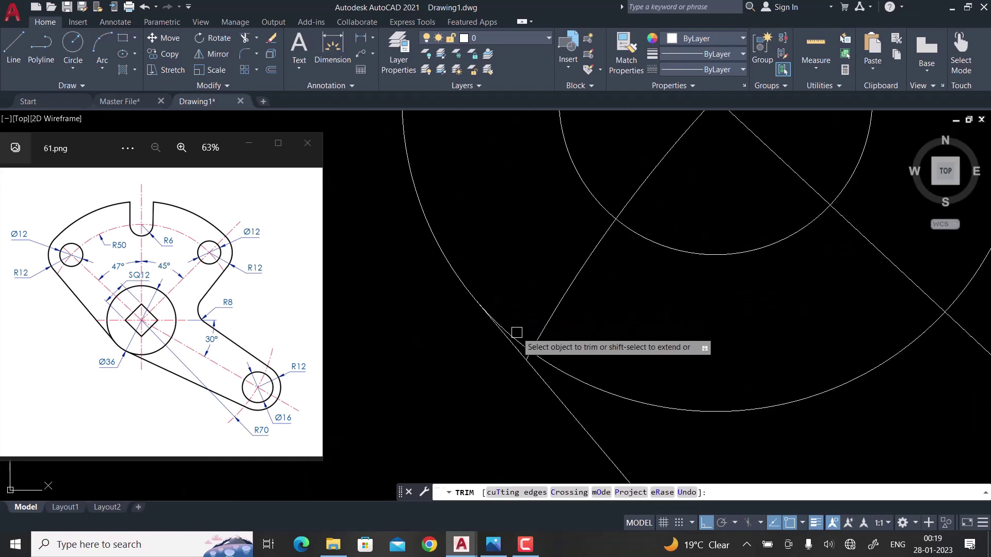
{"action": "scroll", "coordinate": [516, 315], "scroll_direction": "down", "scroll_amount": 3}
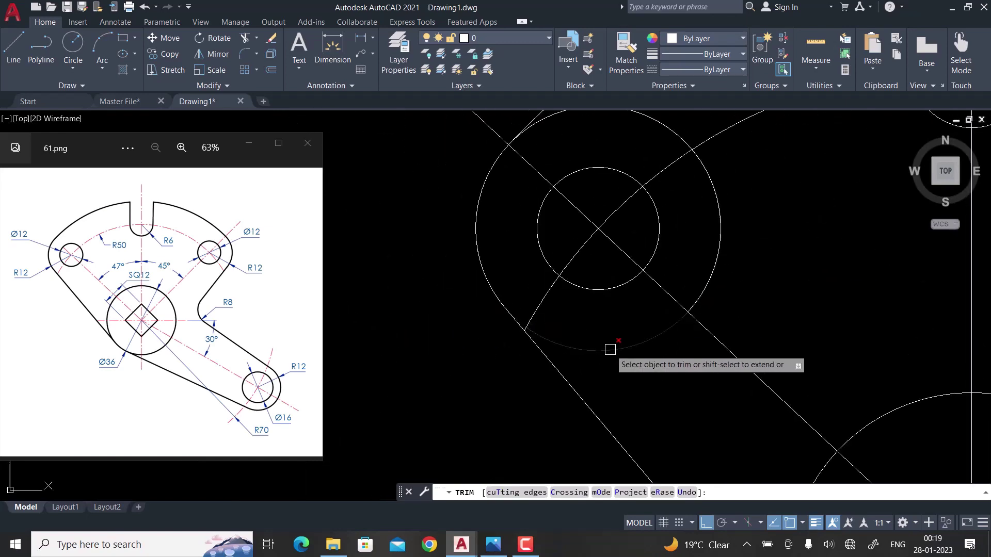
{"action": "scroll", "coordinate": [676, 232], "scroll_direction": "down", "scroll_amount": 1}
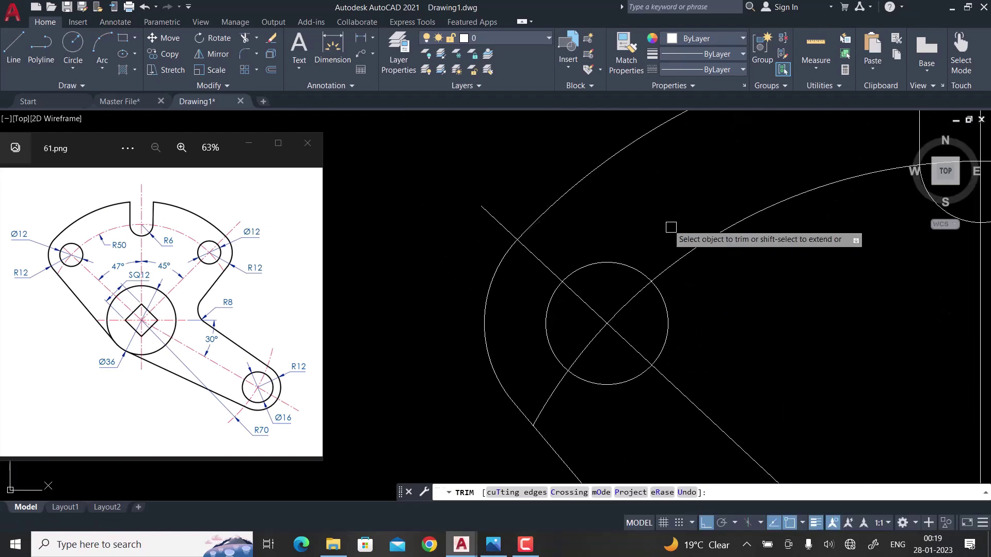
{"action": "scroll", "coordinate": [670, 229], "scroll_direction": "down", "scroll_amount": 2}
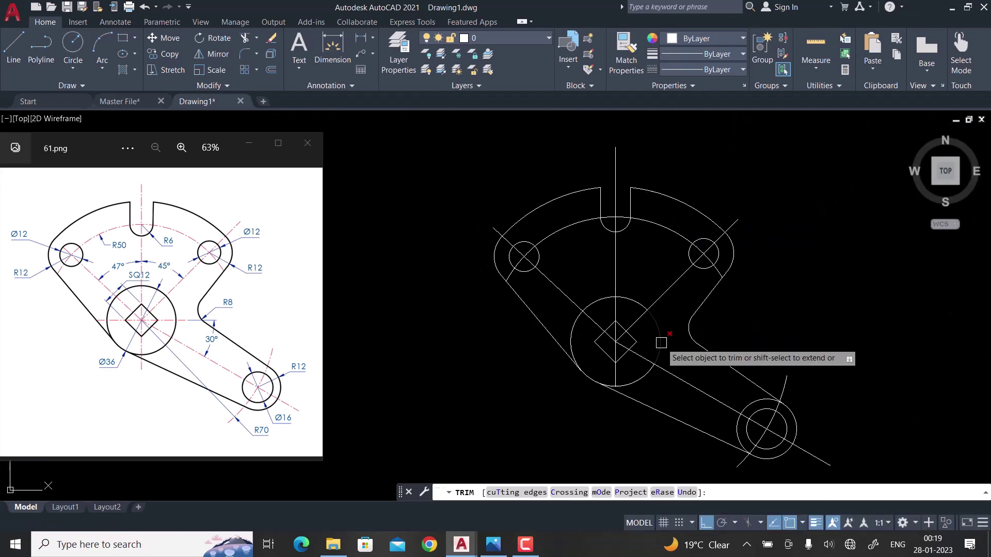
{"action": "scroll", "coordinate": [670, 346], "scroll_direction": "up", "scroll_amount": 2}
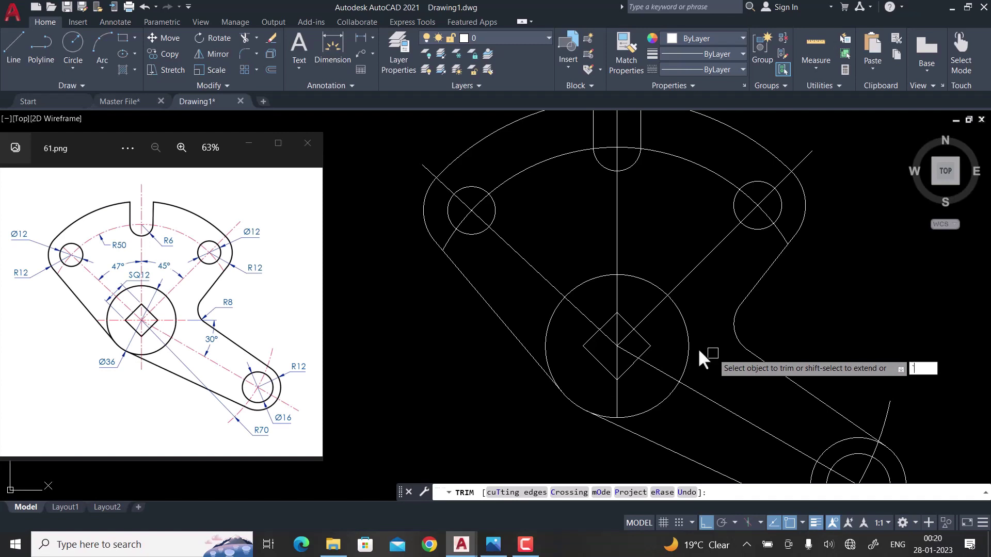
{"action": "key", "text": "Escape"}
{"action": "key", "text": "ctrl+z"}
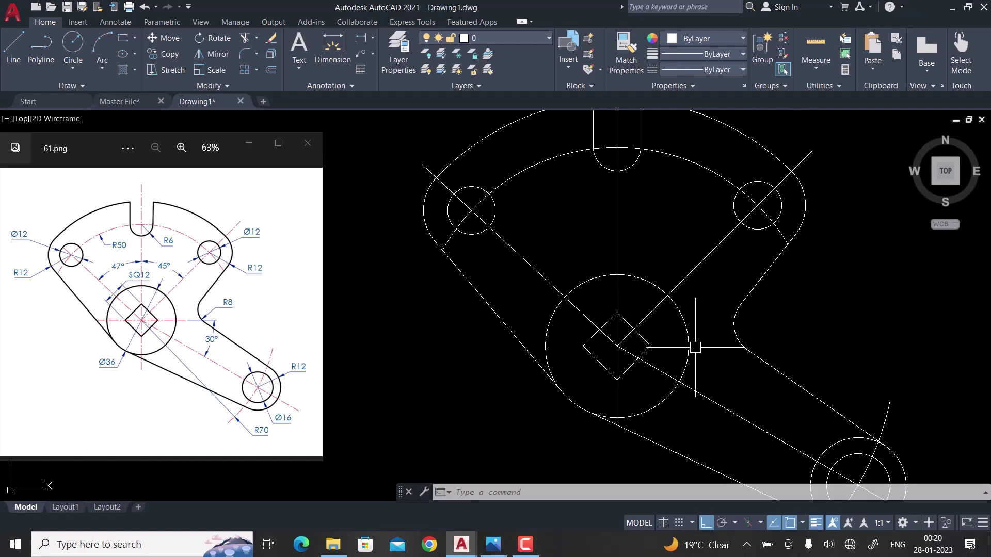
- Add a centre mark to the Ø36 circle and show its properties with MO
{"action": "type", "text": "cm"}
{"action": "key", "text": "Return"}
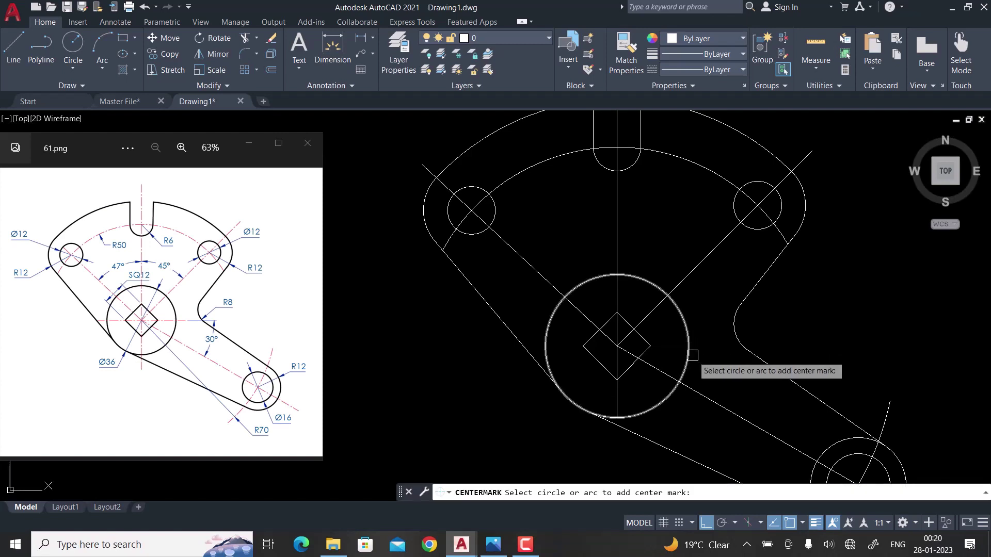
{"action": "key", "text": "Escape"}
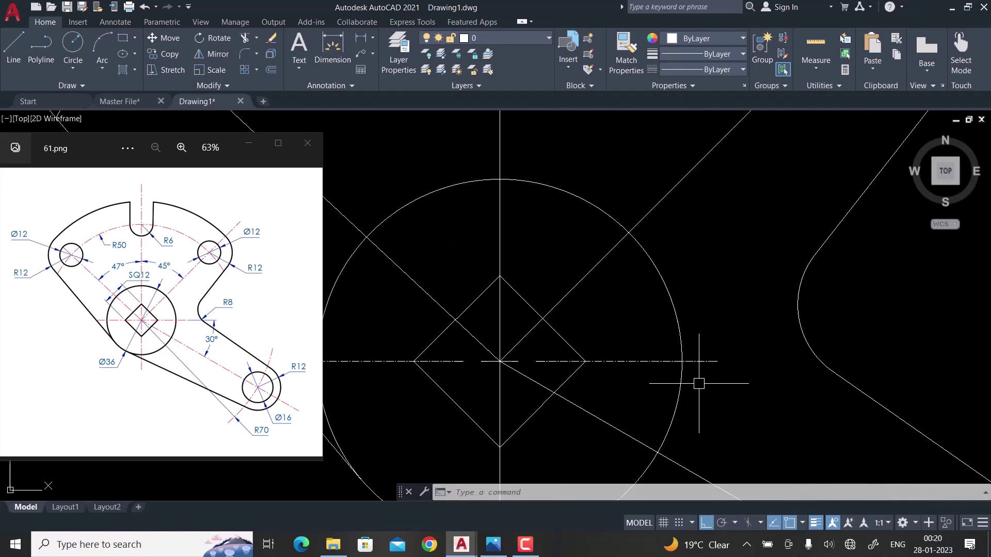
{"action": "scroll", "coordinate": [699, 382], "scroll_direction": "up", "scroll_amount": 4}
{"action": "left_click", "coordinate": [646, 336]}
{"action": "scroll", "coordinate": [634, 350], "scroll_direction": "down", "scroll_amount": 4}
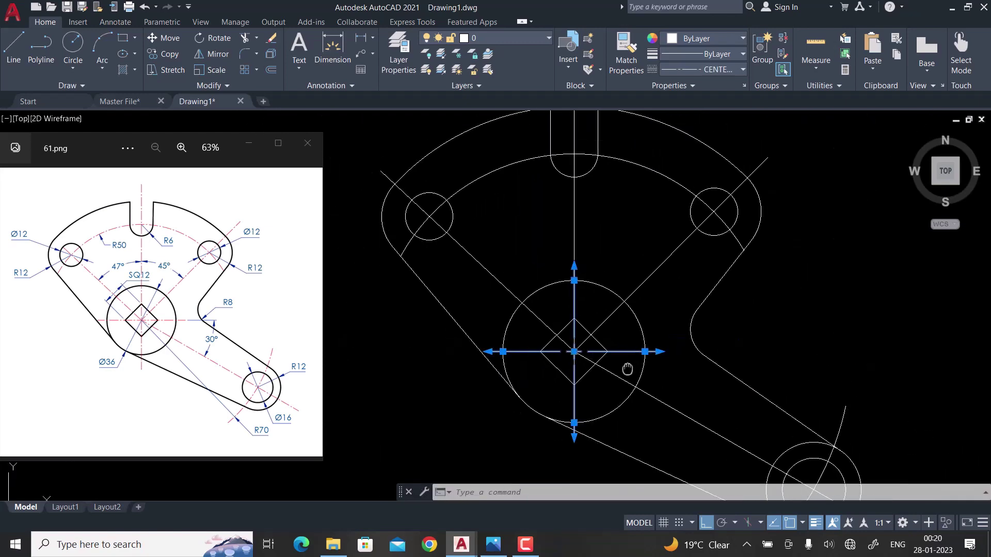
{"action": "type", "text": "MO"}
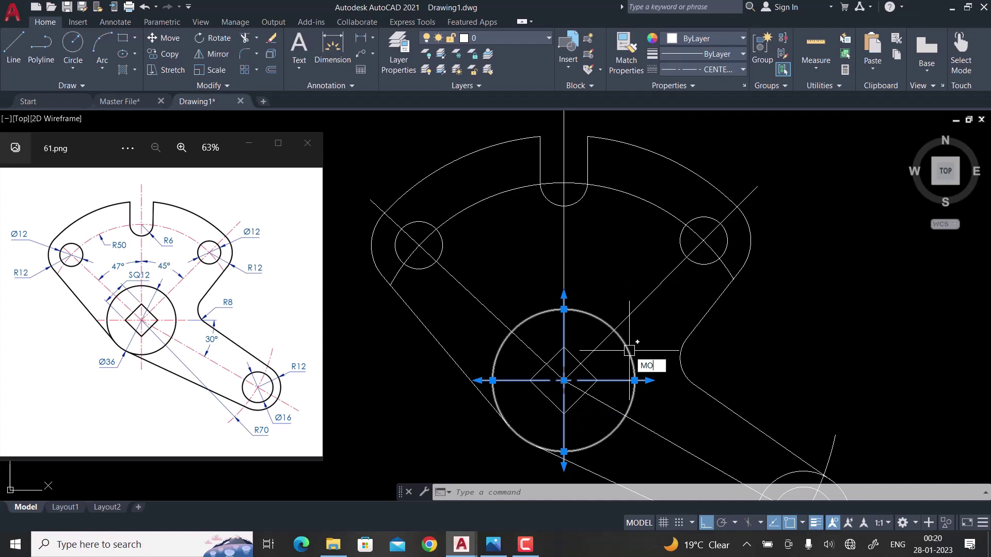
{"action": "key", "text": "Return"}
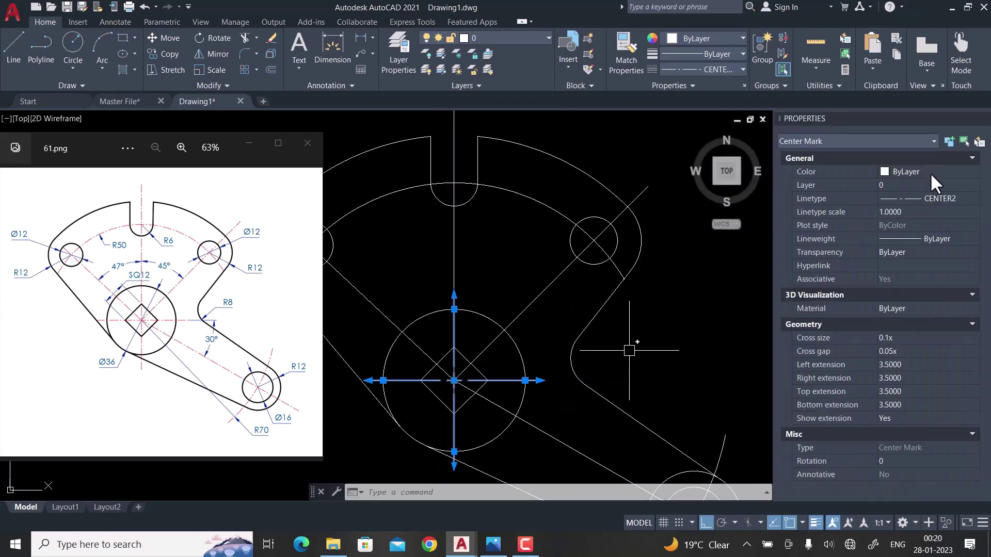
- Make the Ø36 centre mark Red with linetype scale 10, then start Match Properties (MA)
{"action": "left_click", "coordinate": [927, 175]}
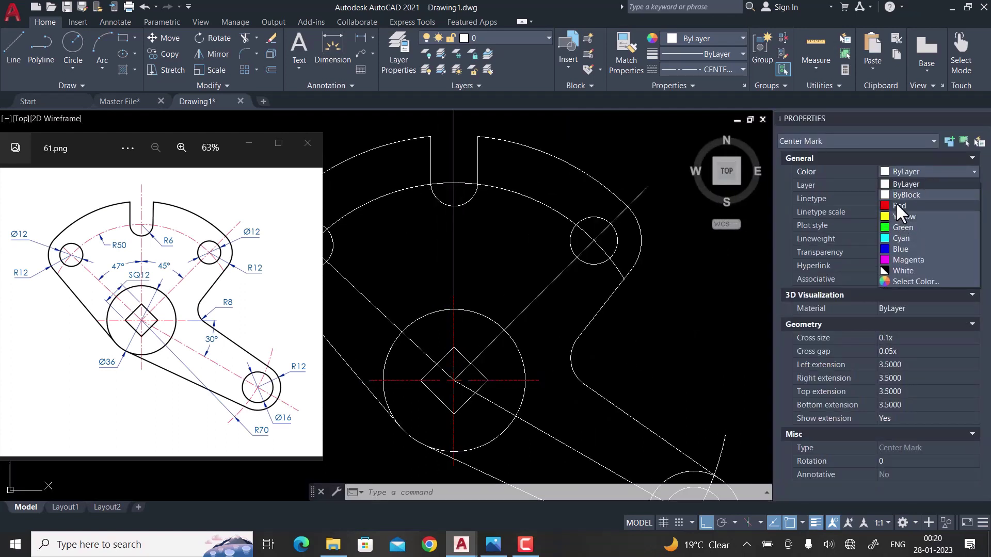
{"action": "left_click", "coordinate": [896, 204]}
{"action": "left_click", "coordinate": [908, 211]}
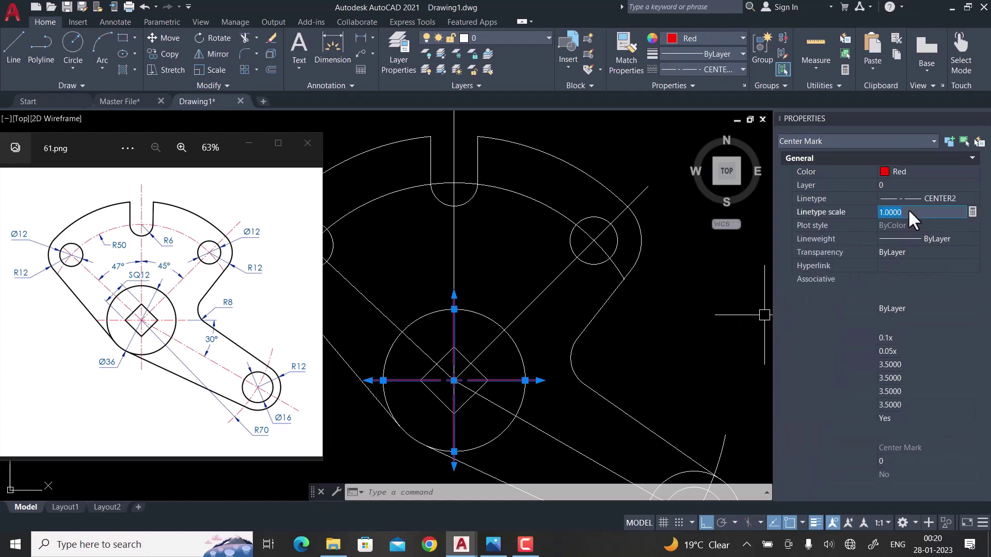
{"action": "type", "text": "2.0000"}
{"action": "key", "text": "Return"}
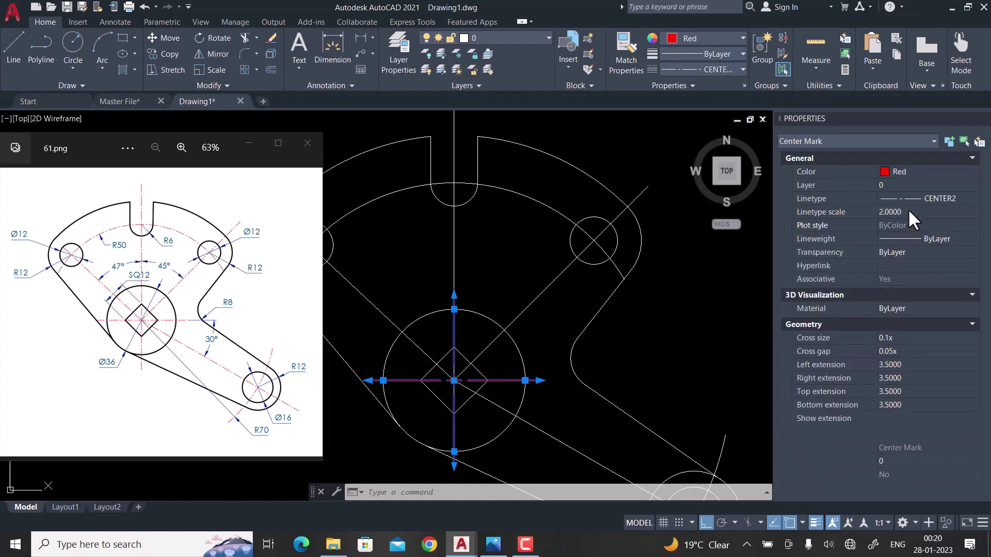
{"action": "scroll", "coordinate": [490, 388], "scroll_direction": "up", "scroll_amount": 3}
{"action": "scroll", "coordinate": [503, 389], "scroll_direction": "up", "scroll_amount": 3}
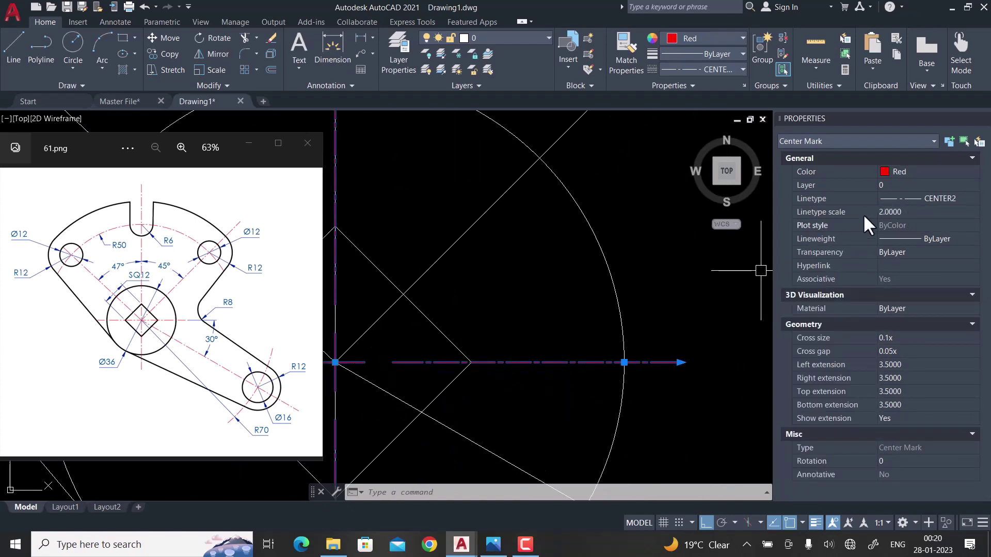
{"action": "left_click", "coordinate": [908, 212]}
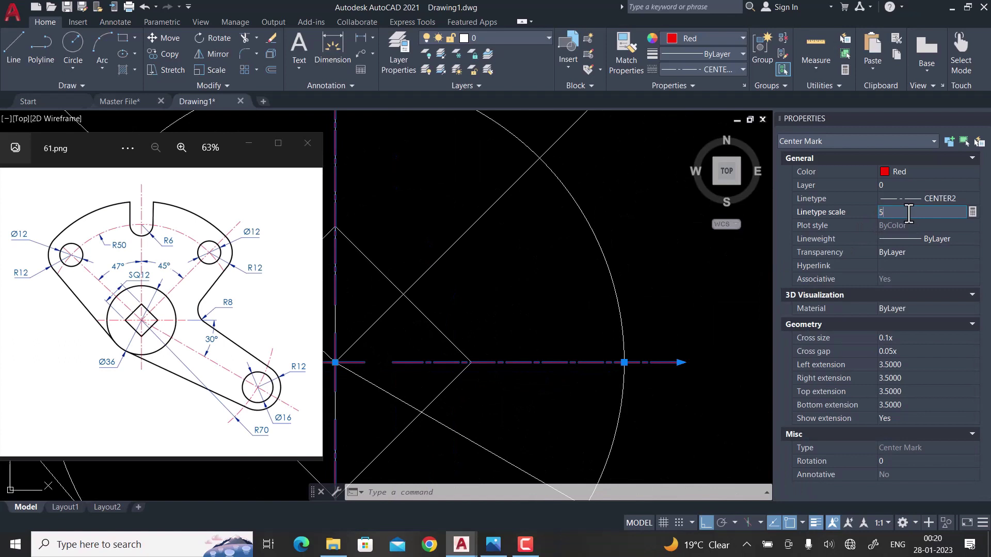
{"action": "scroll", "coordinate": [694, 334], "scroll_direction": "down", "scroll_amount": 6}
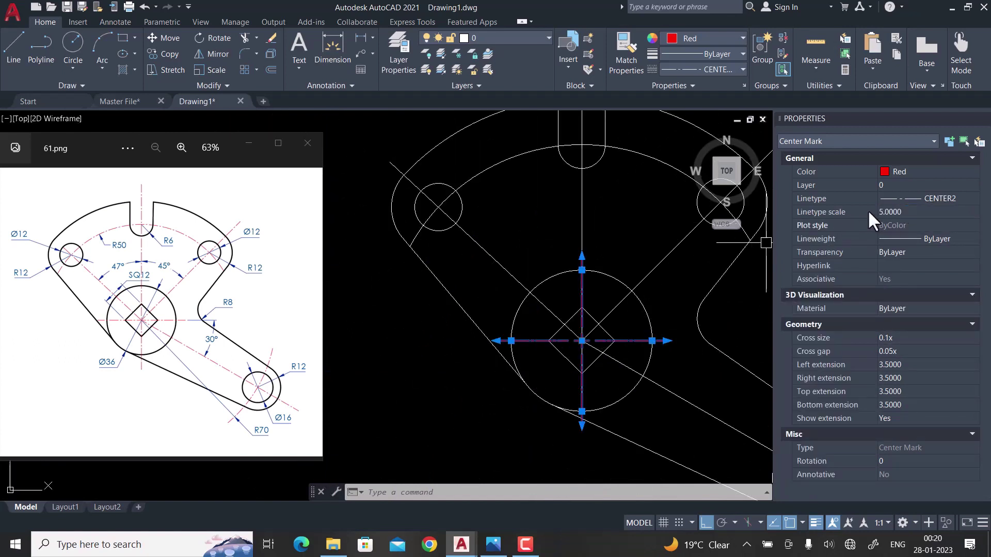
{"action": "left_click", "coordinate": [908, 212]}
{"action": "type", "text": "10"}
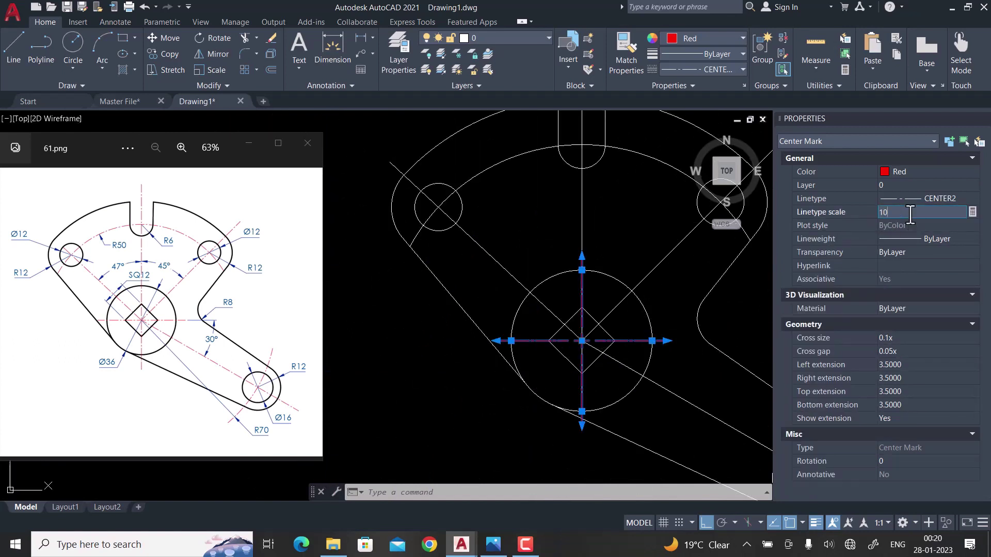
{"action": "key", "text": "Return"}
{"action": "scroll", "coordinate": [631, 362], "scroll_direction": "up", "scroll_amount": 4}
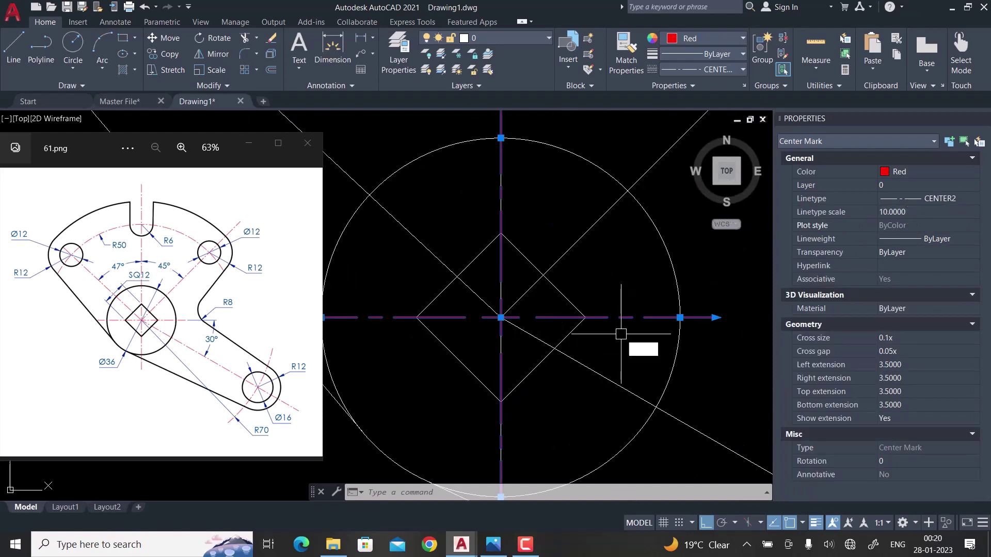
{"action": "type", "text": "ma"}
{"action": "key", "text": "space"}
- Match the red centre-line style onto the R50 pitch arc, vertical line and diagonal lines
{"action": "scroll", "coordinate": [568, 351], "scroll_direction": "down", "scroll_amount": 5}
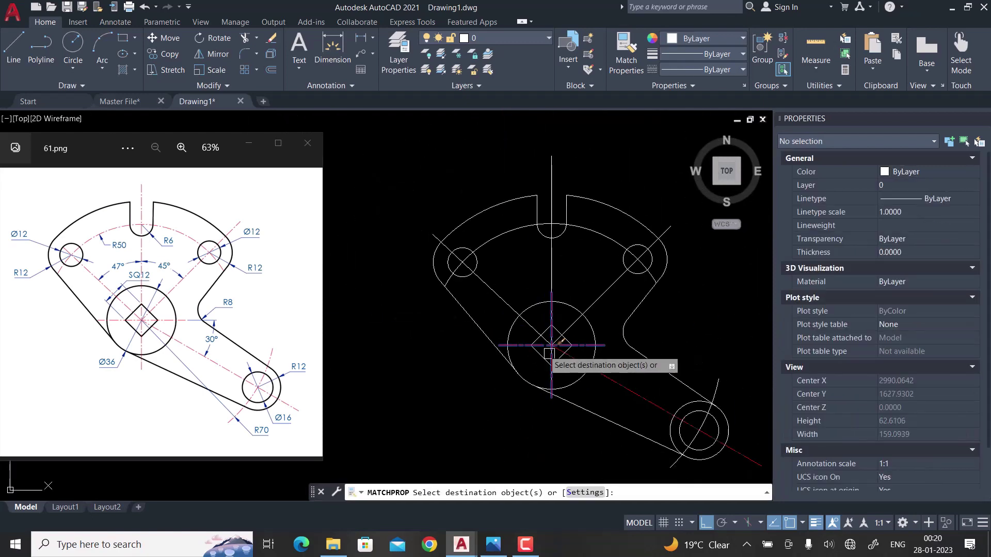
{"action": "left_click", "coordinate": [499, 232]}
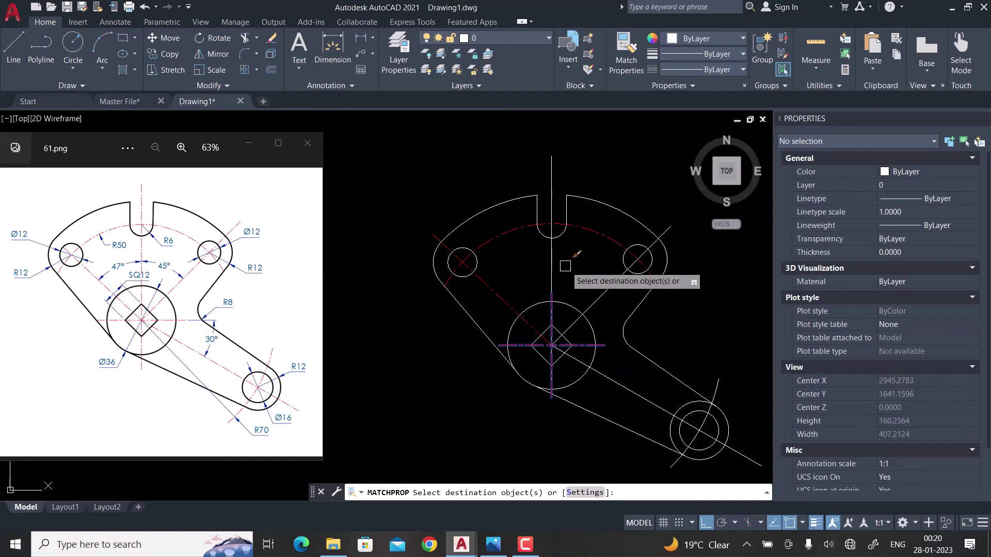
{"action": "left_click", "coordinate": [552, 248]}
{"action": "left_click", "coordinate": [604, 288]}
{"action": "left_click", "coordinate": [628, 390]}
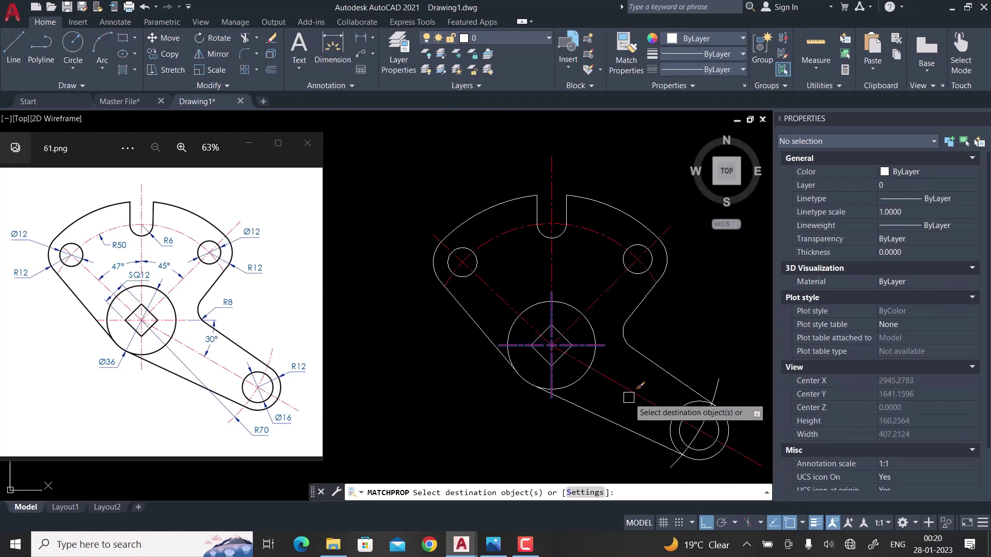
{"action": "left_click", "coordinate": [717, 388]}
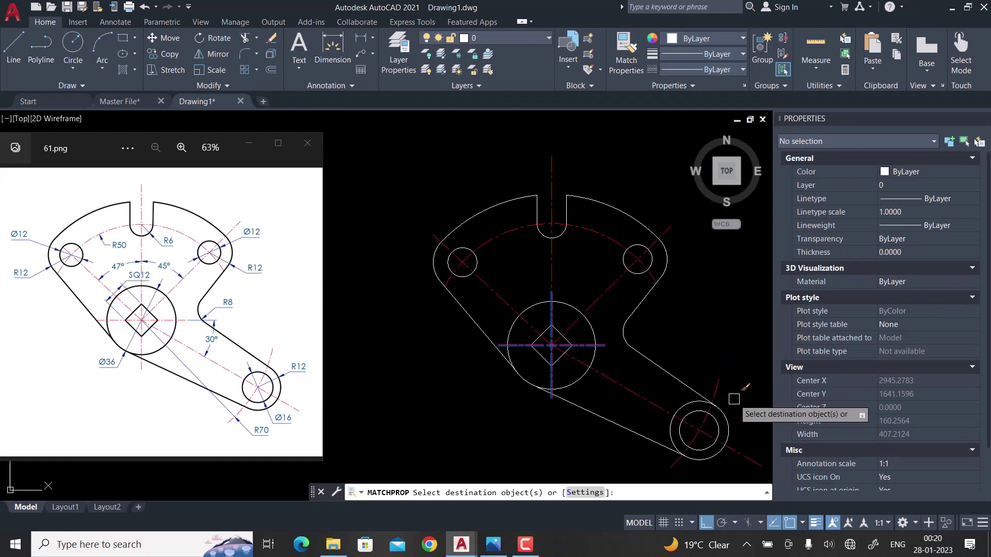
{"action": "key", "text": "Escape"}
{"action": "scroll", "coordinate": [722, 392], "scroll_direction": "up", "scroll_amount": 2}
{"action": "scroll", "coordinate": [711, 392], "scroll_direction": "up", "scroll_amount": 1}
{"action": "scroll", "coordinate": [708, 381], "scroll_direction": "up", "scroll_amount": 1}
- Trim the inner portion of the lower-right outer circle, leaving the R12 end arc
{"action": "type", "text": "tr"}
{"action": "key", "text": "Return"}
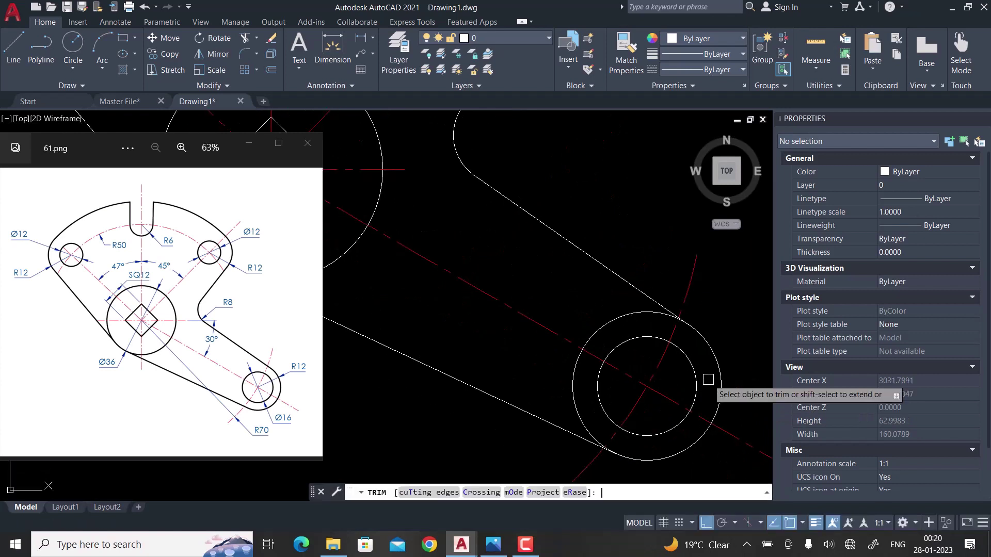
{"action": "left_click", "coordinate": [576, 372]}
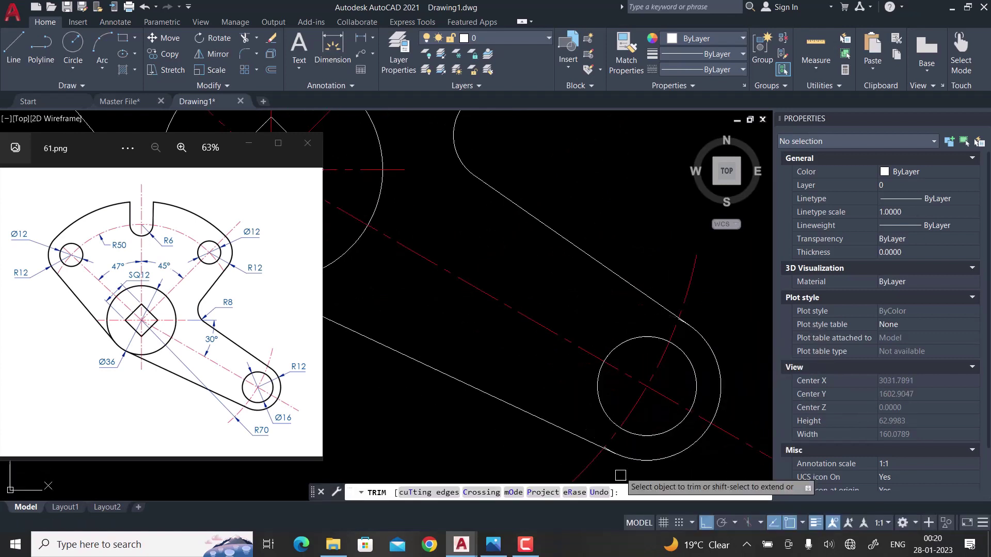
{"action": "scroll", "coordinate": [578, 371], "scroll_direction": "up", "scroll_amount": 8}
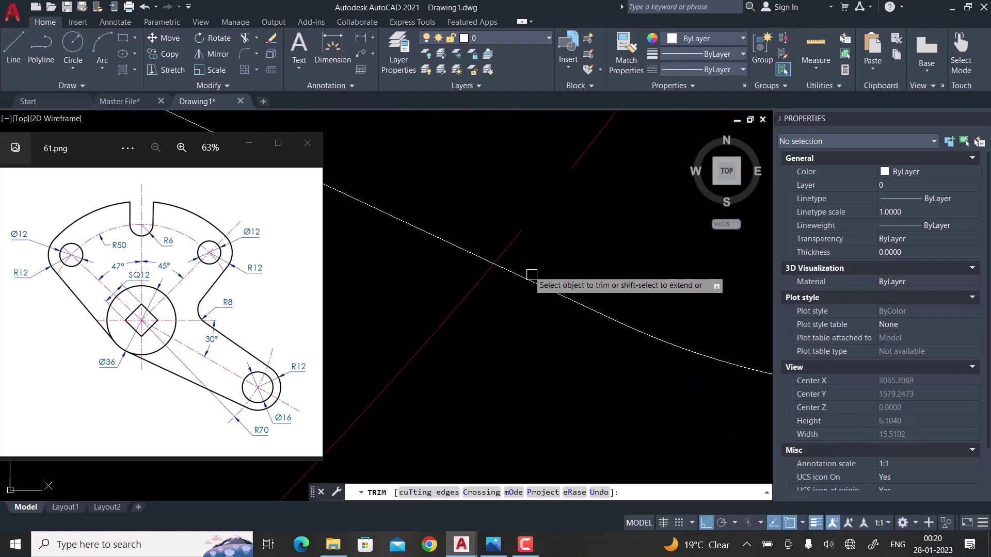
{"action": "scroll", "coordinate": [593, 409], "scroll_direction": "down", "scroll_amount": 5}
{"action": "scroll", "coordinate": [625, 278], "scroll_direction": "up", "scroll_amount": 3}
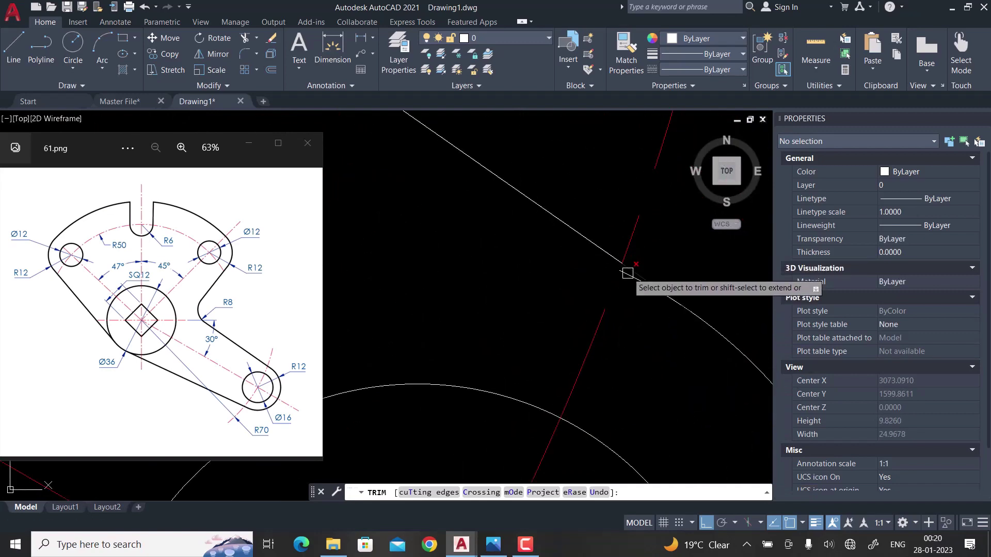
{"action": "scroll", "coordinate": [627, 279], "scroll_direction": "down", "scroll_amount": 8}
{"action": "scroll", "coordinate": [626, 283], "scroll_direction": "down", "scroll_amount": 5}
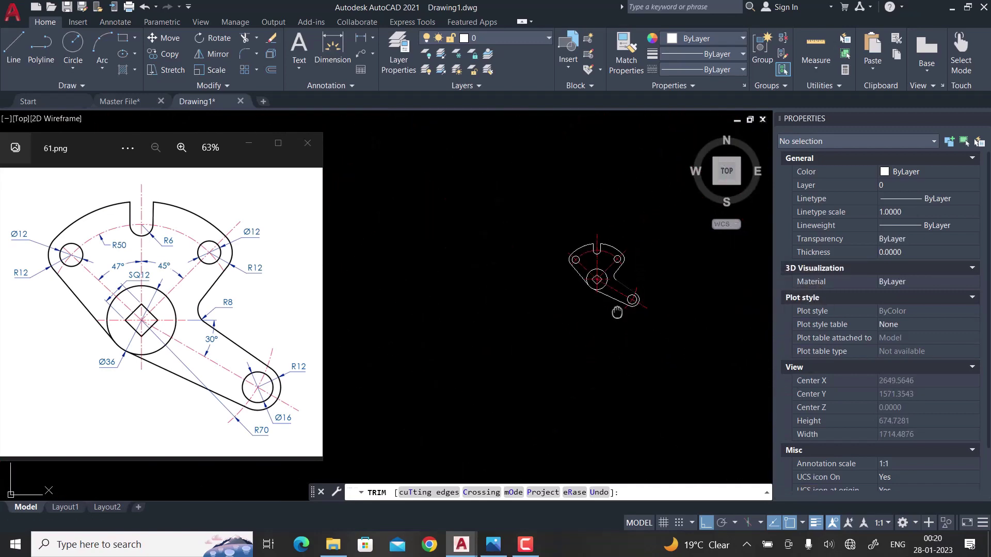
{"action": "scroll", "coordinate": [614, 292], "scroll_direction": "up", "scroll_amount": 2}
{"action": "scroll", "coordinate": [590, 358], "scroll_direction": "up", "scroll_amount": 2}
{"action": "key", "text": "Escape"}
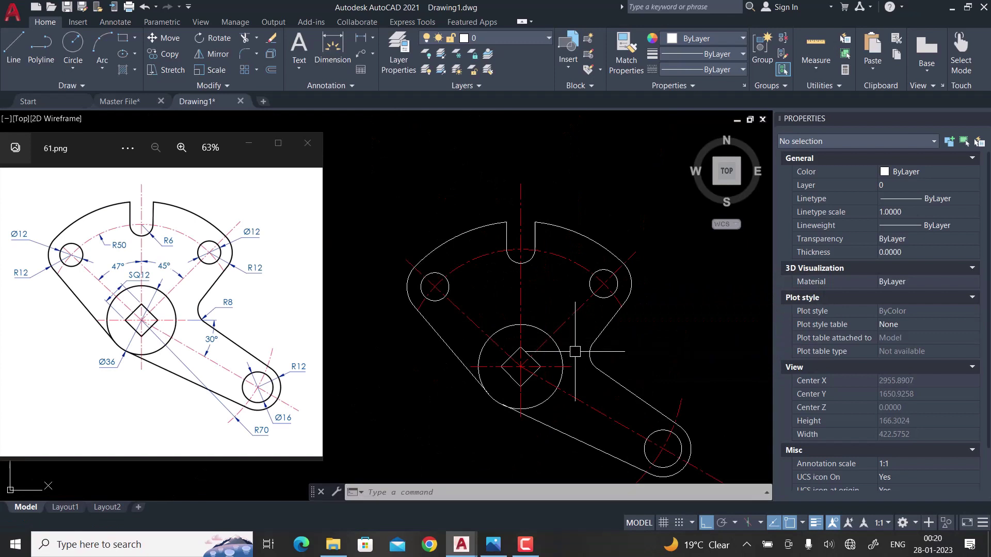
{"action": "scroll", "coordinate": [575, 411], "scroll_direction": "up", "scroll_amount": 1}
- Select the fillet, right circle, right R12 arc, top arc, U-slot and left end geometry
{"action": "left_click", "coordinate": [623, 396]}
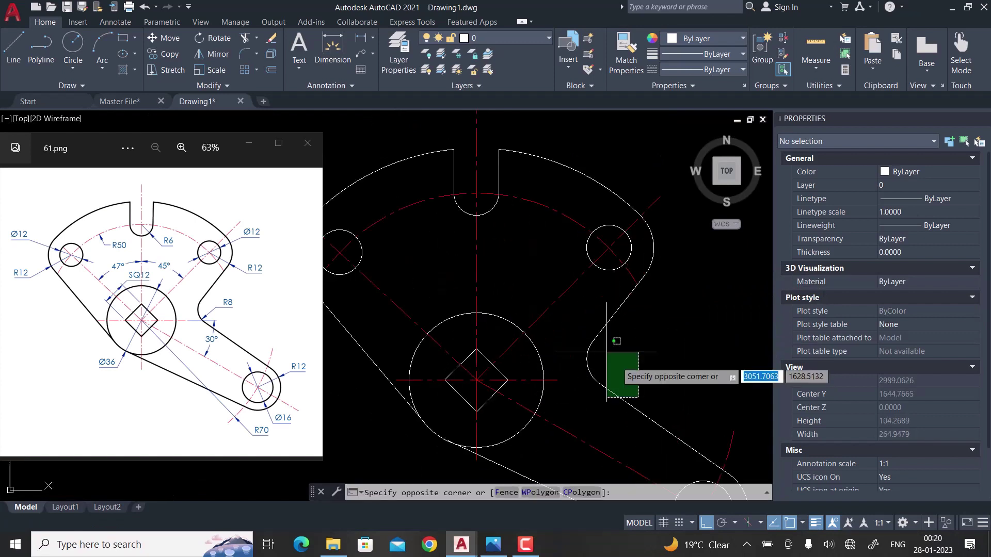
{"action": "left_click", "coordinate": [592, 338]}
{"action": "scroll", "coordinate": [614, 312], "scroll_direction": "up", "scroll_amount": 2}
{"action": "left_click", "coordinate": [601, 270]}
{"action": "left_click", "coordinate": [651, 248]}
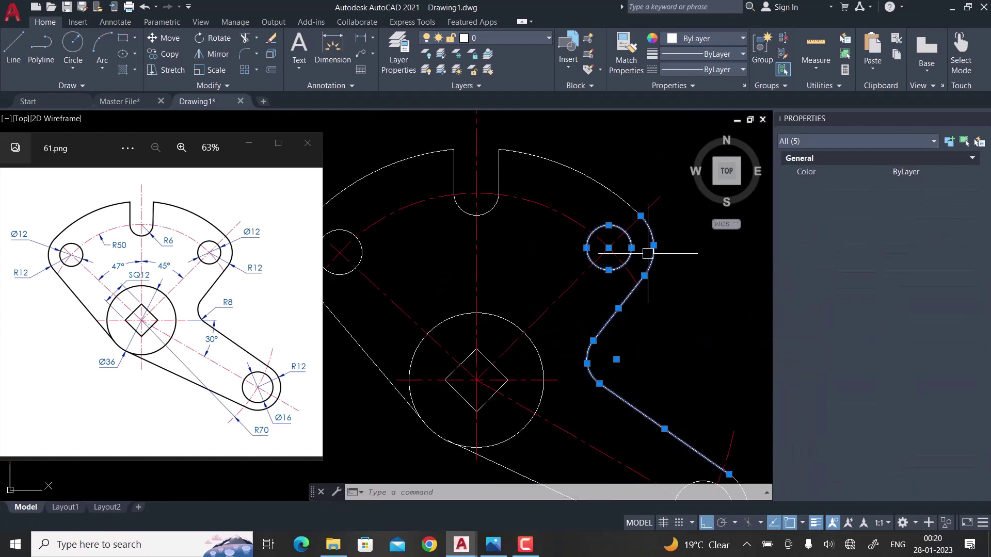
{"action": "left_click", "coordinate": [608, 188]}
{"action": "left_click", "coordinate": [440, 144]}
{"action": "left_click", "coordinate": [521, 227]}
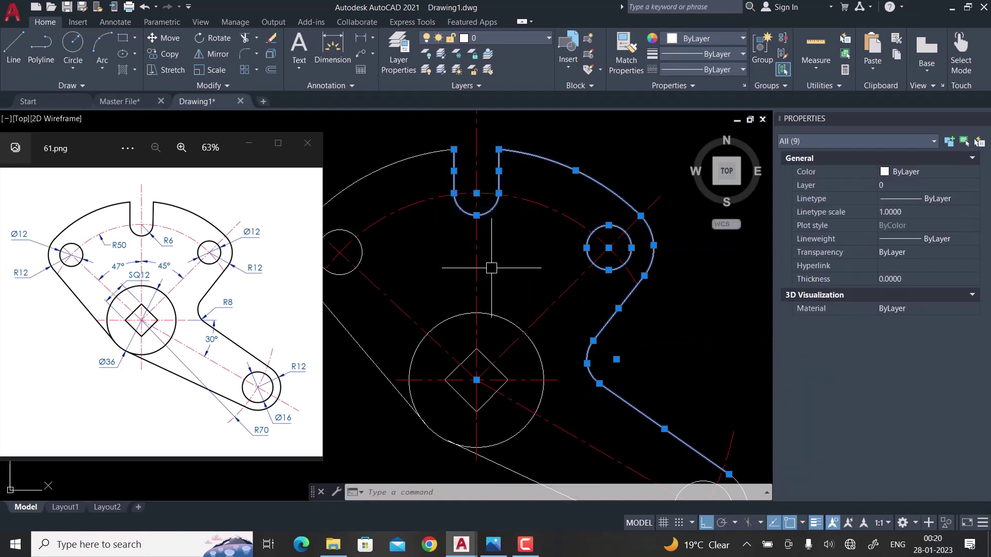
{"action": "middle_click_drag", "start_coordinate": [590, 261], "coordinate": [685, 254]}
{"action": "scroll", "coordinate": [413, 246], "scroll_direction": "up", "scroll_amount": 2}
{"action": "left_click", "coordinate": [420, 241]}
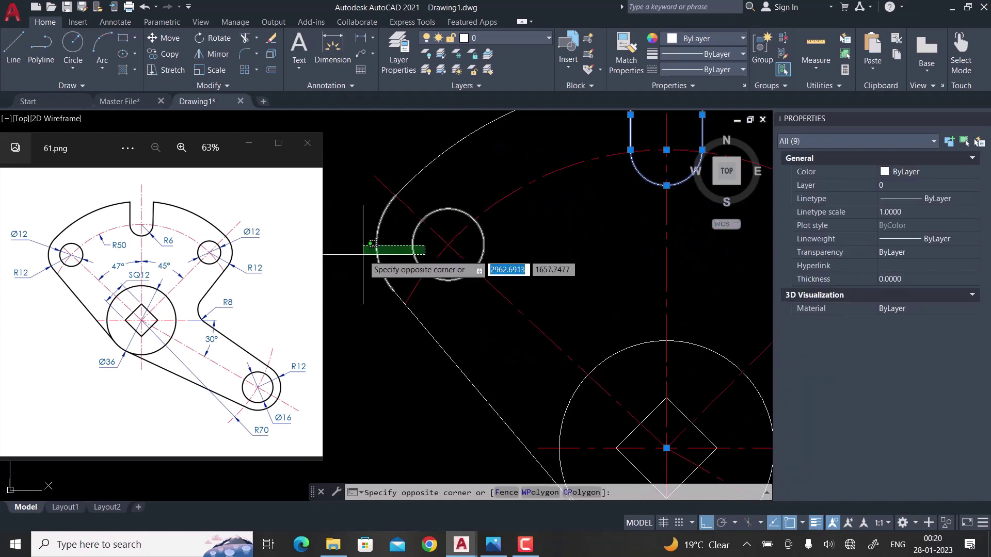
{"action": "left_click", "coordinate": [365, 261]}
- Add the left outline, Ø36 and Ø16 circles, tangent line and lower-right R12 arc to the selection
{"action": "left_click", "coordinate": [431, 353]}
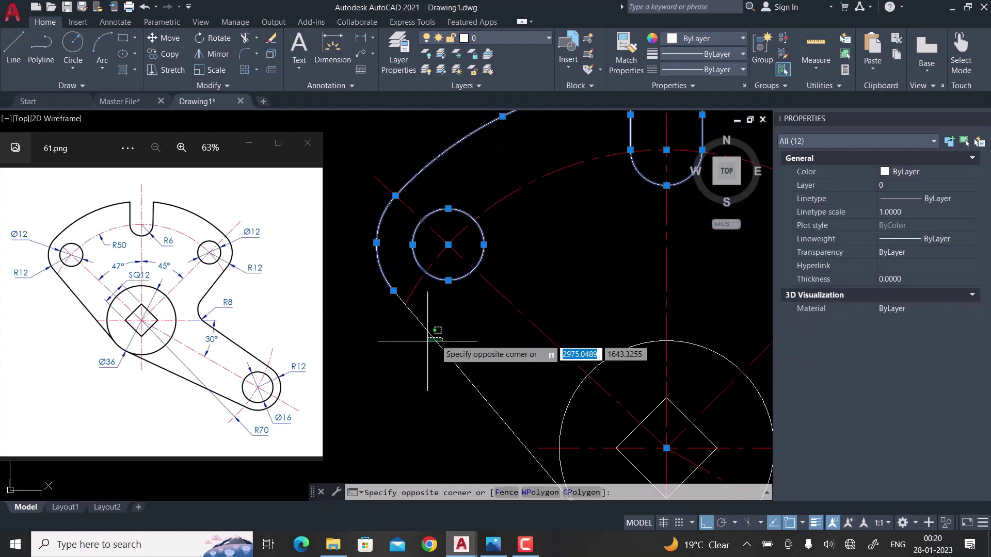
{"action": "scroll", "coordinate": [407, 342], "scroll_direction": "down", "scroll_amount": 3}
{"action": "left_click", "coordinate": [475, 403]}
{"action": "scroll", "coordinate": [497, 394], "scroll_direction": "up", "scroll_amount": 2}
{"action": "left_click", "coordinate": [504, 400]}
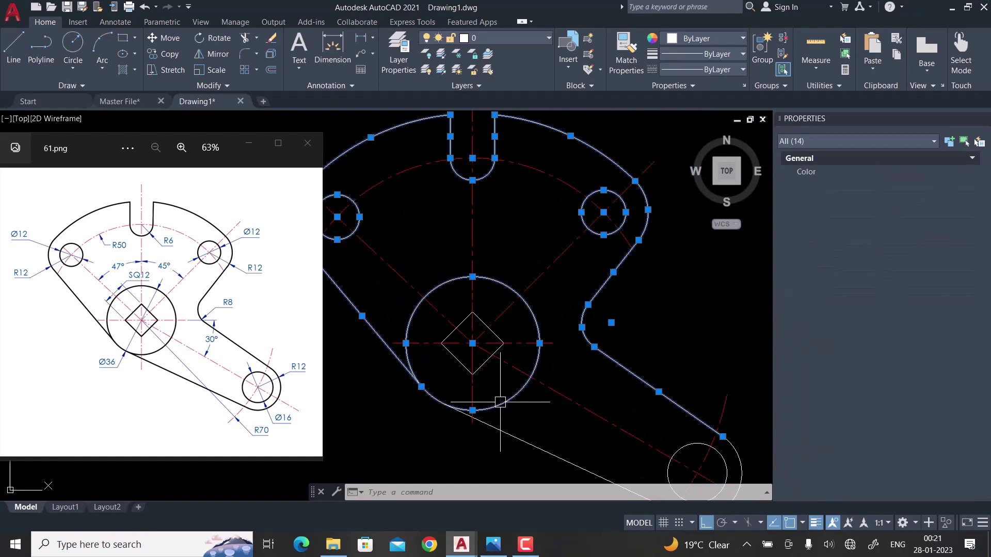
{"action": "scroll", "coordinate": [488, 363], "scroll_direction": "up", "scroll_amount": 2}
{"action": "scroll", "coordinate": [485, 307], "scroll_direction": "down", "scroll_amount": 4}
{"action": "scroll", "coordinate": [580, 397], "scroll_direction": "up", "scroll_amount": 2}
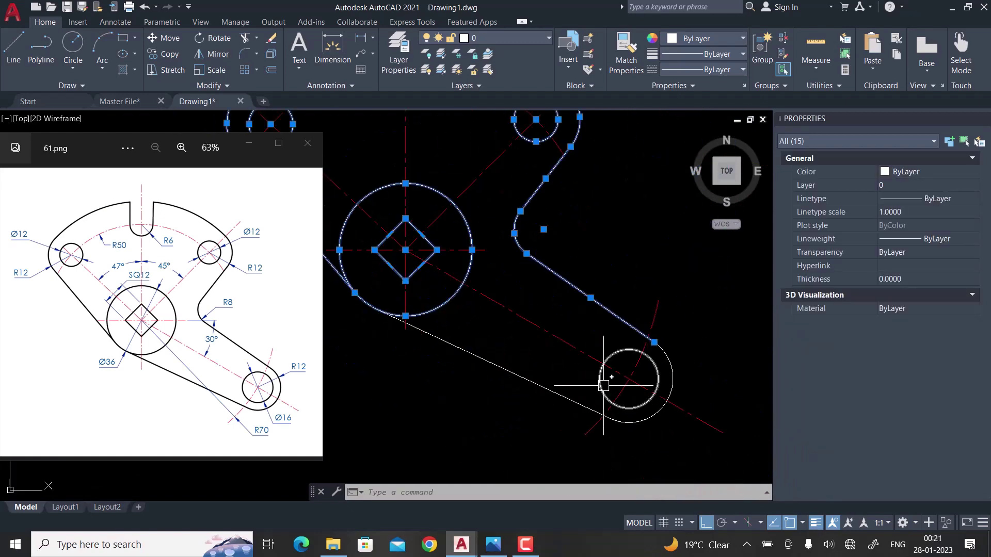
{"action": "left_click", "coordinate": [600, 385]}
{"action": "left_click", "coordinate": [552, 396]}
{"action": "left_click", "coordinate": [648, 420]}
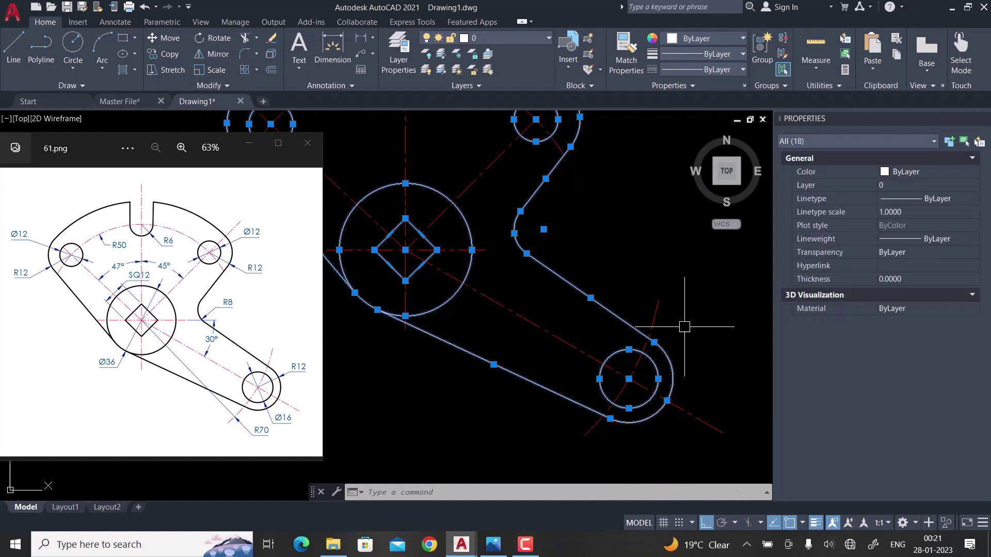
- Apply a 0.30 mm lineweight to the selected outlines and clear the selection
{"action": "left_click", "coordinate": [738, 53]}
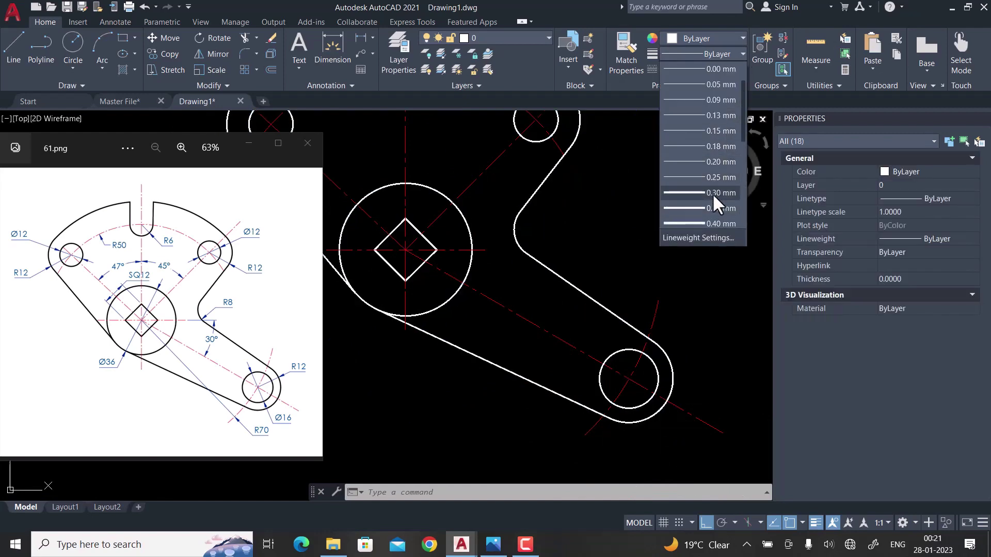
{"action": "left_click", "coordinate": [712, 193]}
{"action": "scroll", "coordinate": [533, 354], "scroll_direction": "down", "scroll_amount": 3}
{"action": "scroll", "coordinate": [548, 383], "scroll_direction": "up", "scroll_amount": 1}
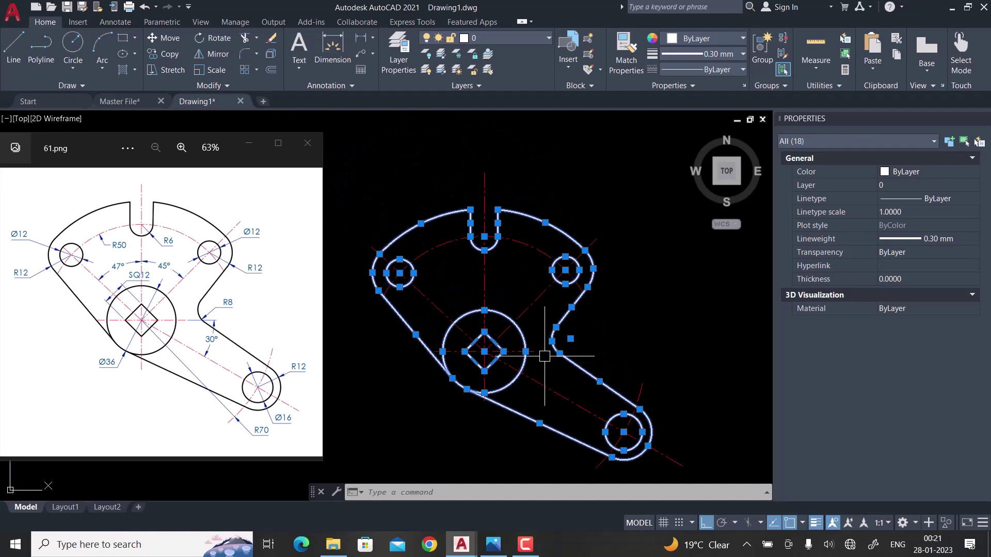
{"action": "scroll", "coordinate": [545, 356], "scroll_direction": "up", "scroll_amount": 1}
{"action": "scroll", "coordinate": [567, 347], "scroll_direction": "up", "scroll_amount": 1}
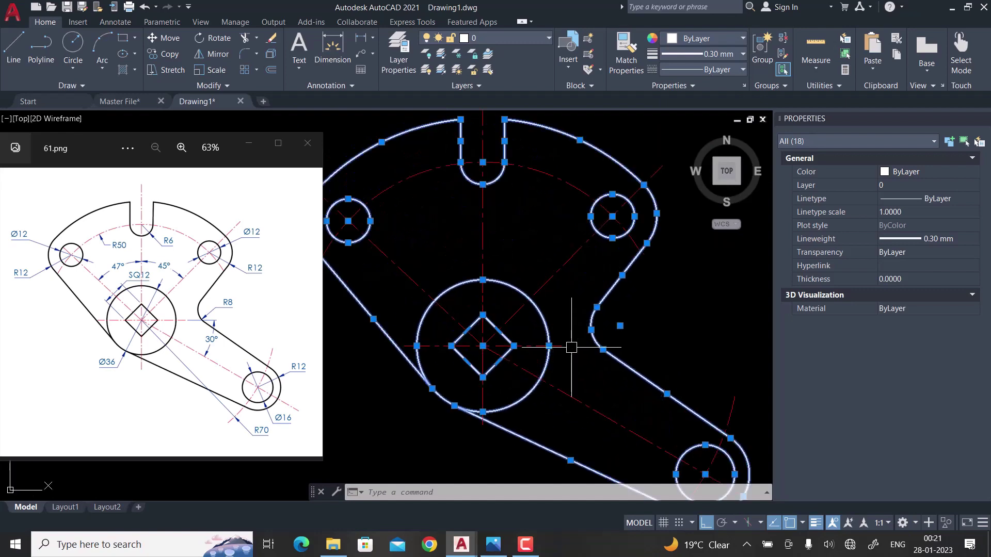
{"action": "key", "text": "Escape"}
{"action": "scroll", "coordinate": [525, 319], "scroll_direction": "down", "scroll_amount": 3}
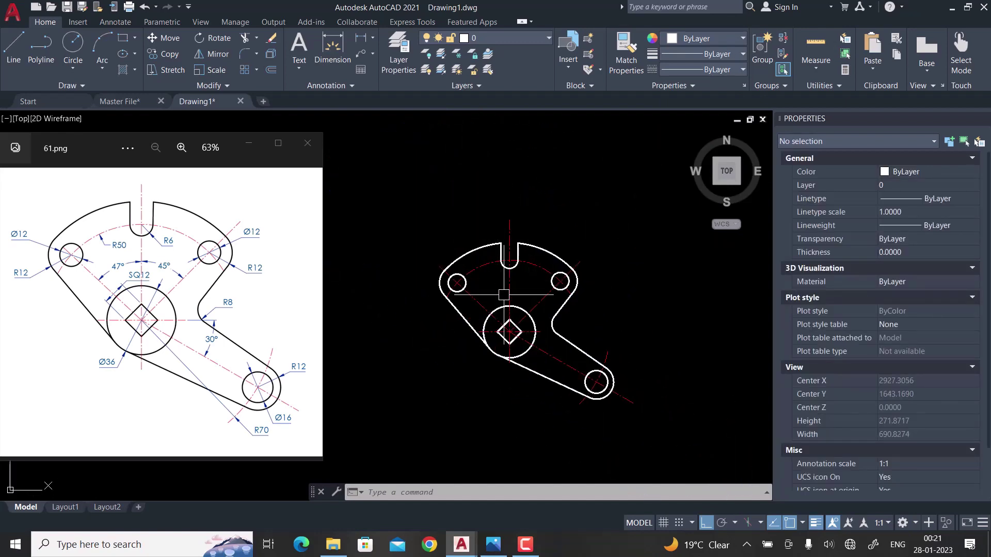
{"action": "middle_click_drag", "start_coordinate": [504, 295], "coordinate": [505, 276]}
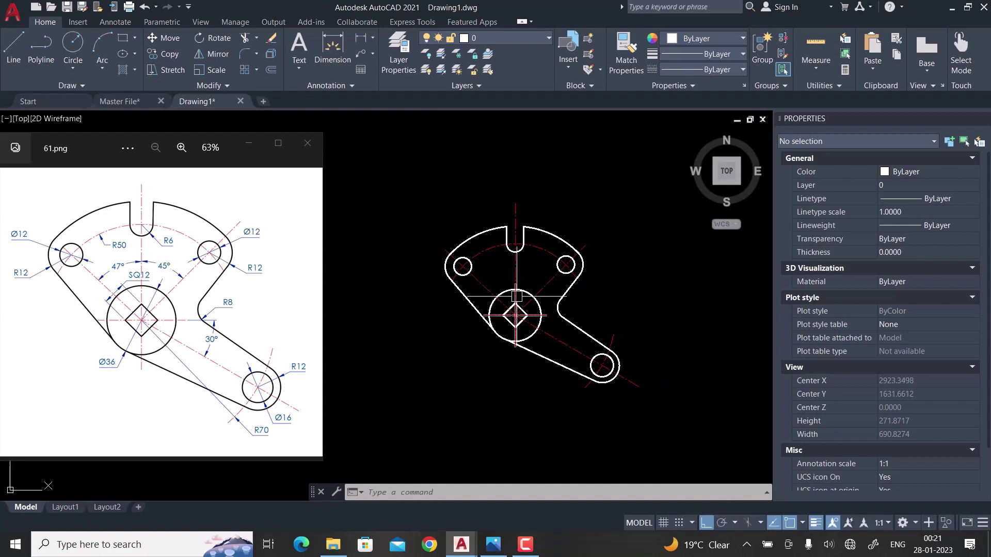
{"action": "scroll", "coordinate": [516, 296], "scroll_direction": "up", "scroll_amount": 2}
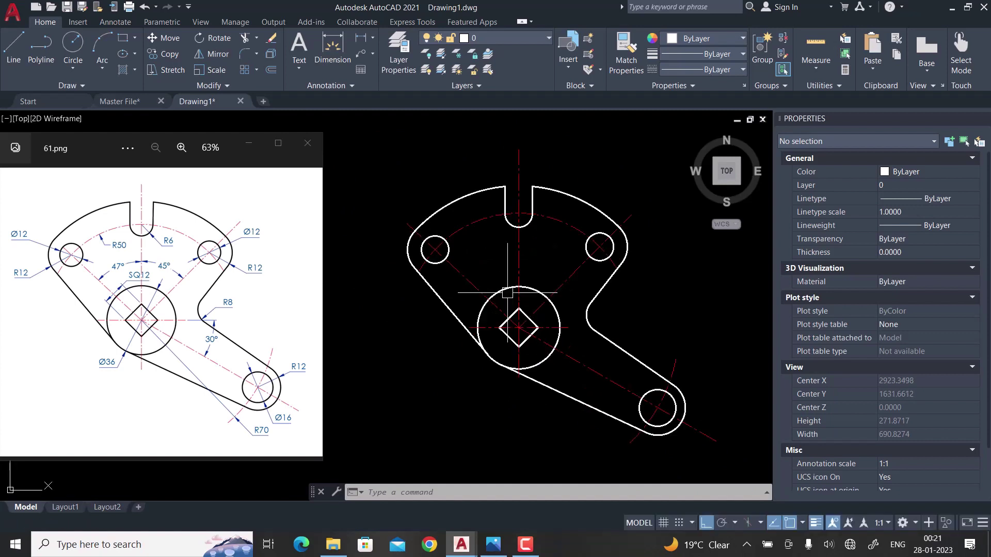
- Add radius dimensions R50 on the pitch arc and R6 on the top slot end
{"action": "left_click", "coordinate": [372, 37]}
{"action": "left_click", "coordinate": [353, 161]}
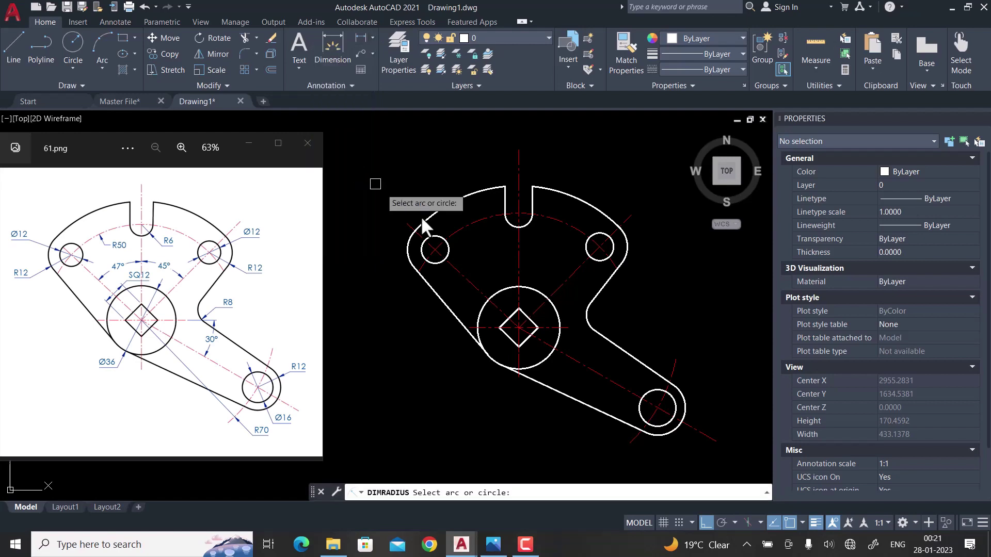
{"action": "scroll", "coordinate": [457, 237], "scroll_direction": "up", "scroll_amount": 4}
{"action": "left_click", "coordinate": [472, 212]}
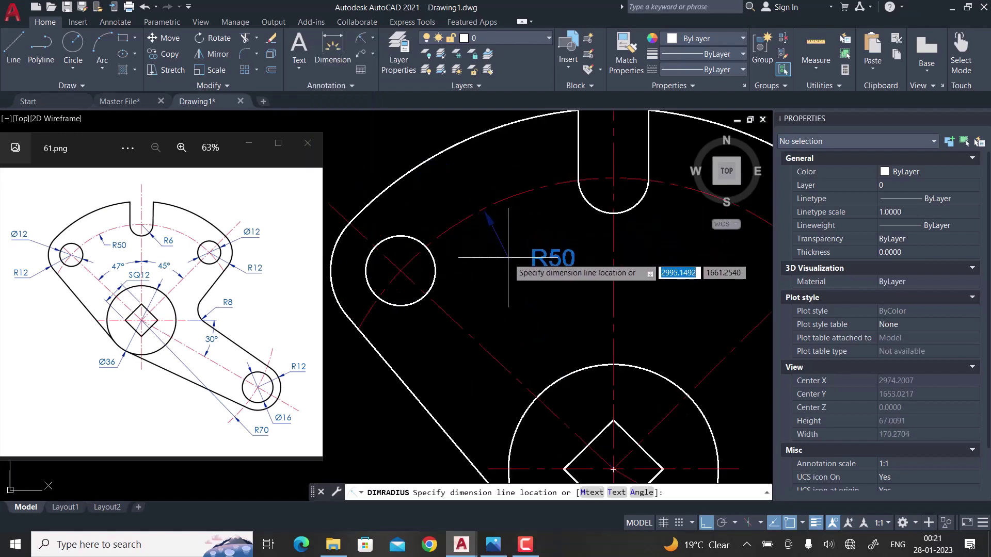
{"action": "left_click", "coordinate": [542, 258]}
{"action": "scroll", "coordinate": [564, 256], "scroll_direction": "down", "scroll_amount": 2}
{"action": "scroll", "coordinate": [564, 256], "scroll_direction": "up", "scroll_amount": 1}
{"action": "scroll", "coordinate": [541, 250], "scroll_direction": "up", "scroll_amount": 1}
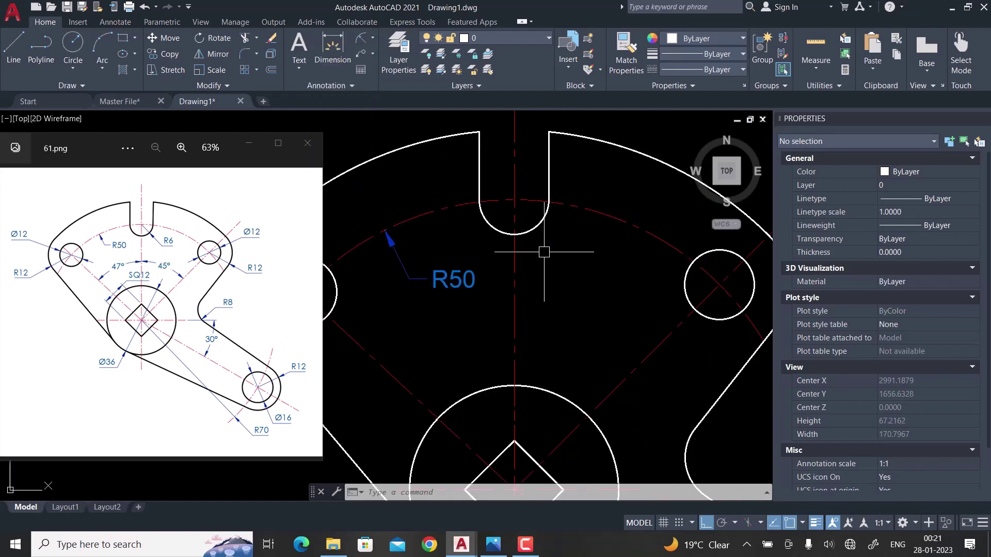
{"action": "key", "text": "Return"}
{"action": "left_click", "coordinate": [531, 233]}
{"action": "left_click", "coordinate": [559, 274]}
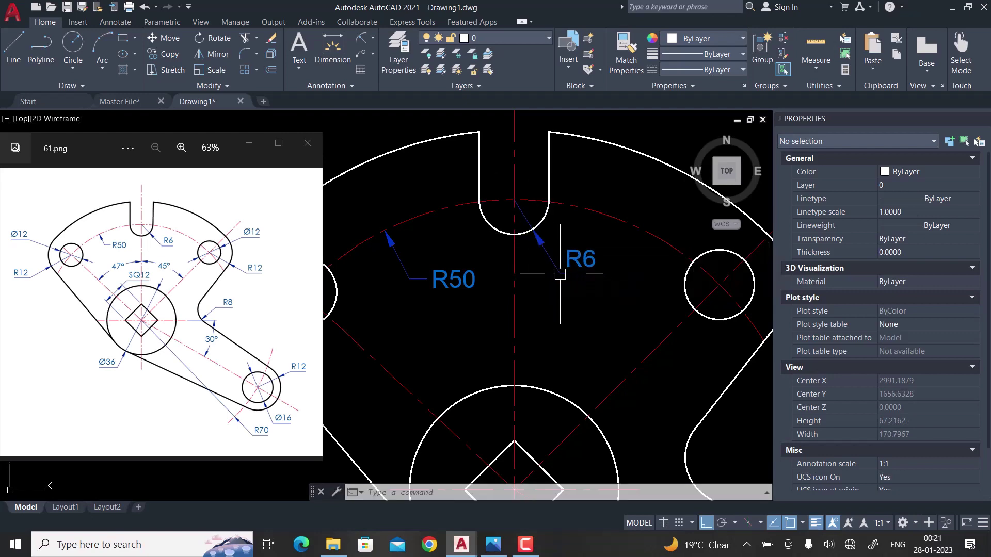
{"action": "scroll", "coordinate": [593, 289], "scroll_direction": "down", "scroll_amount": 2}
- Add R12 to the upper-right and left hole arcs and R8 to the inner corner fillet
{"action": "key", "text": "Return"}
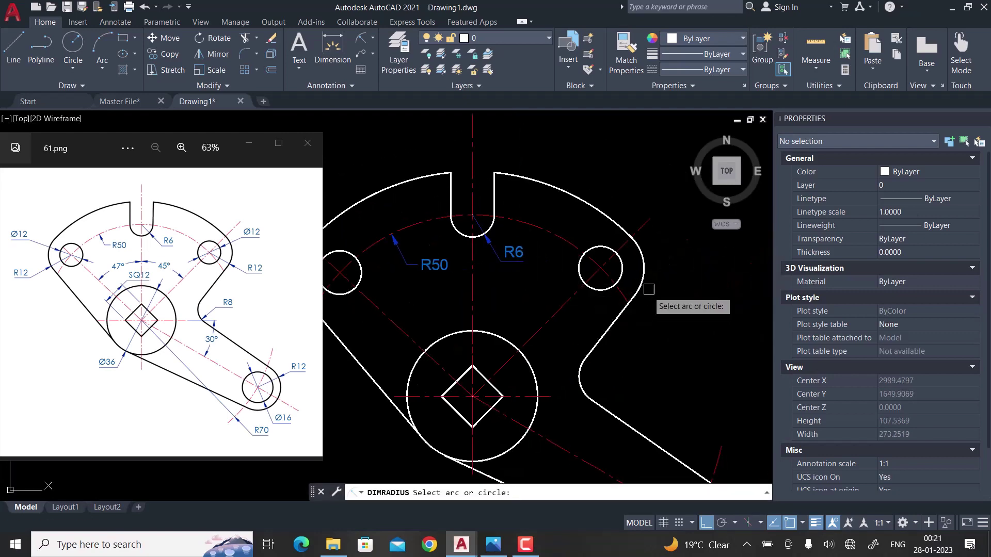
{"action": "scroll", "coordinate": [638, 262], "scroll_direction": "up", "scroll_amount": 2}
{"action": "left_click", "coordinate": [638, 262]}
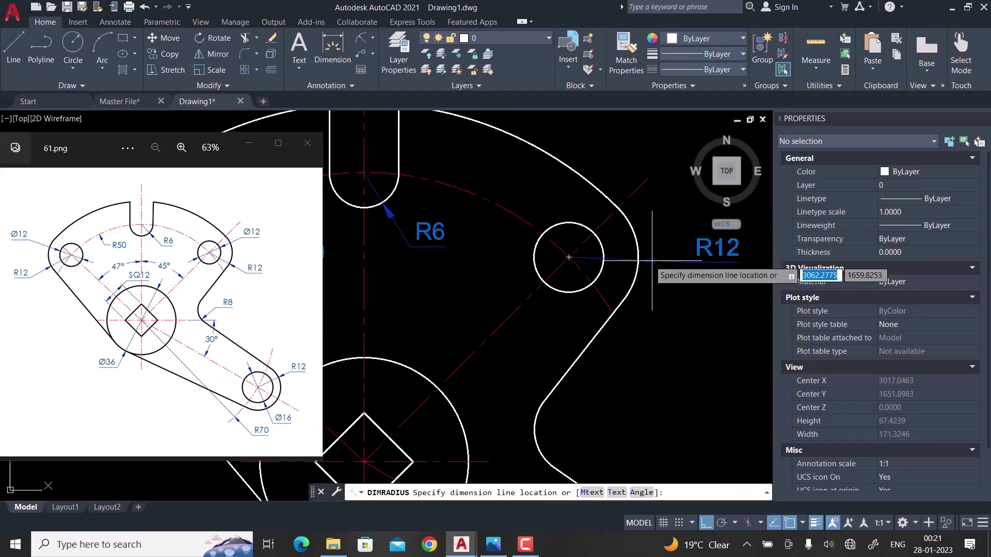
{"action": "left_click", "coordinate": [669, 217]}
{"action": "scroll", "coordinate": [669, 217], "scroll_direction": "down", "scroll_amount": 2}
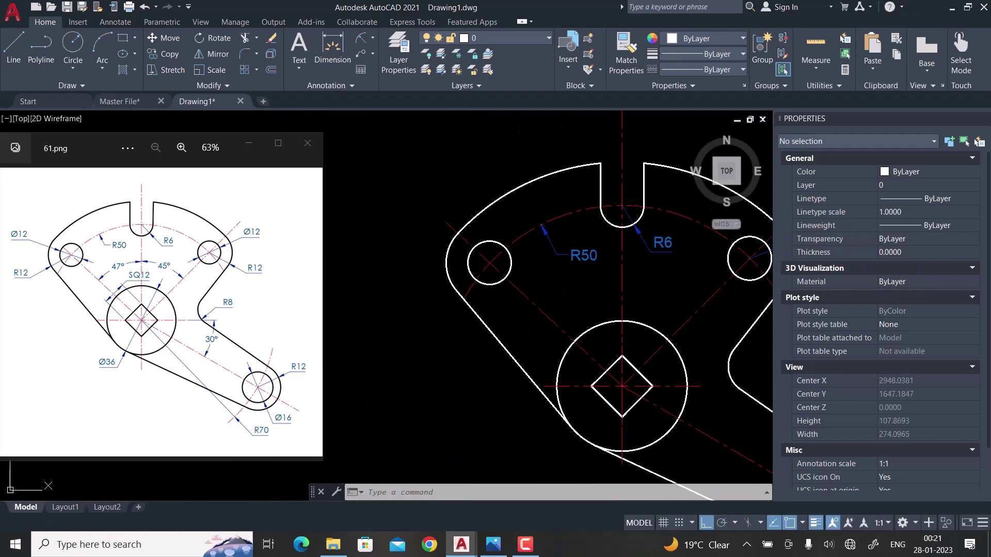
{"action": "key", "text": "Return"}
{"action": "scroll", "coordinate": [444, 264], "scroll_direction": "up", "scroll_amount": 2}
{"action": "left_click", "coordinate": [448, 261]}
{"action": "left_click", "coordinate": [361, 317]}
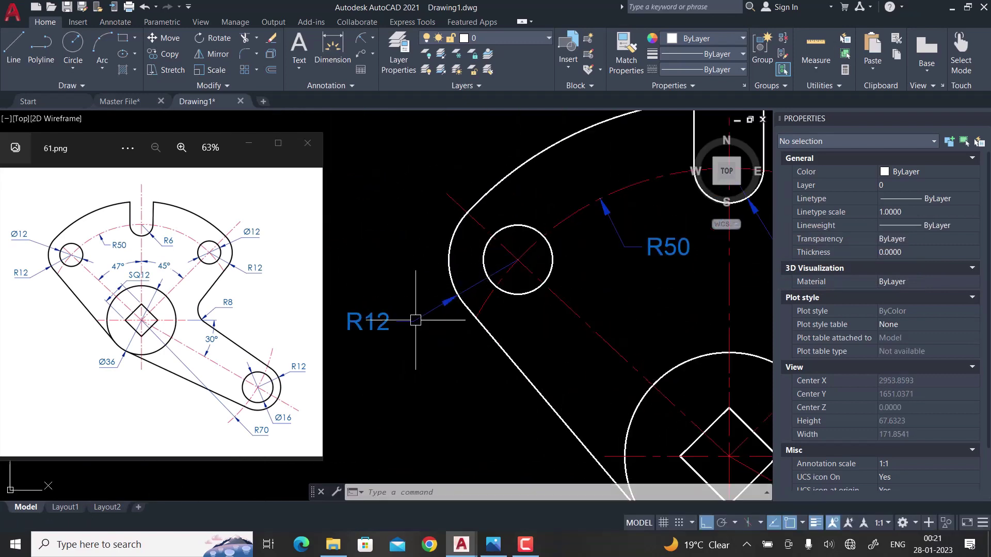
{"action": "scroll", "coordinate": [428, 273], "scroll_direction": "down", "scroll_amount": 2}
{"action": "mouse_move", "coordinate": [517, 339]}
{"action": "middle_mouse_down"}
{"action": "mouse_move", "coordinate": [482, 288]}
{"action": "mouse_move", "coordinate": [403, 228]}
{"action": "middle_mouse_up"}
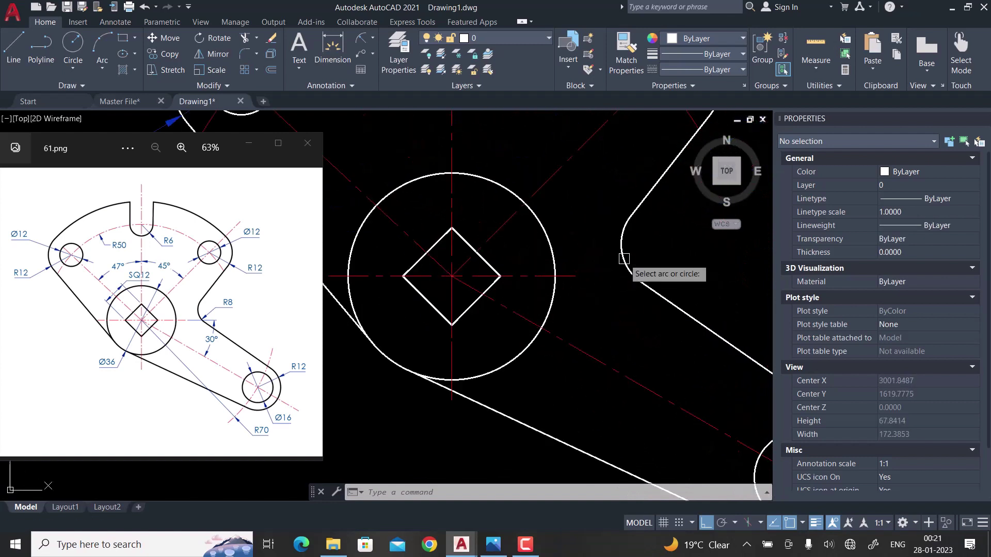
{"action": "left_click", "coordinate": [624, 258]}
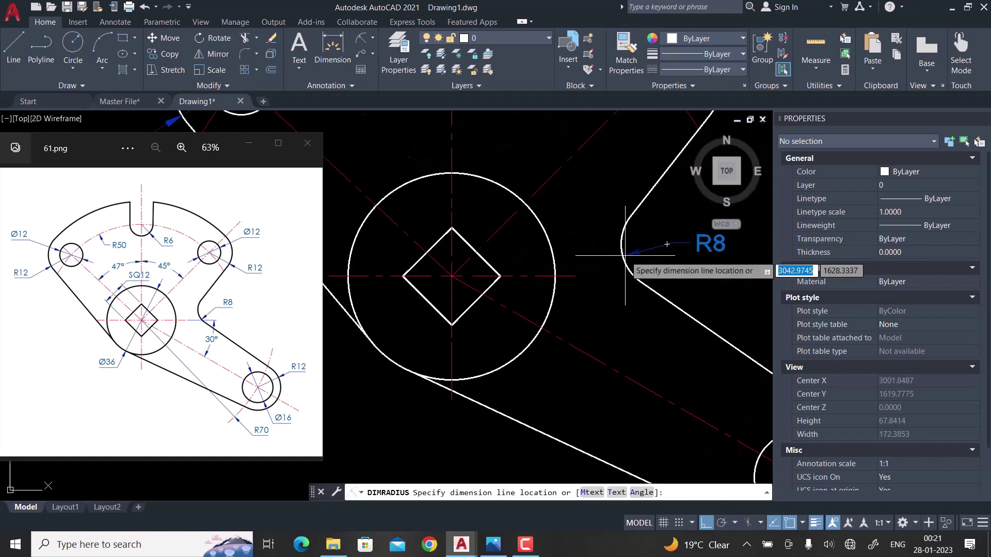
{"action": "left_click", "coordinate": [666, 244]}
- Add R12 to the lower-right boss arc and R70 to the long lower edge arc
{"action": "scroll", "coordinate": [606, 330], "scroll_direction": "down", "scroll_amount": 2}
{"action": "scroll", "coordinate": [607, 339], "scroll_direction": "down", "scroll_amount": 2}
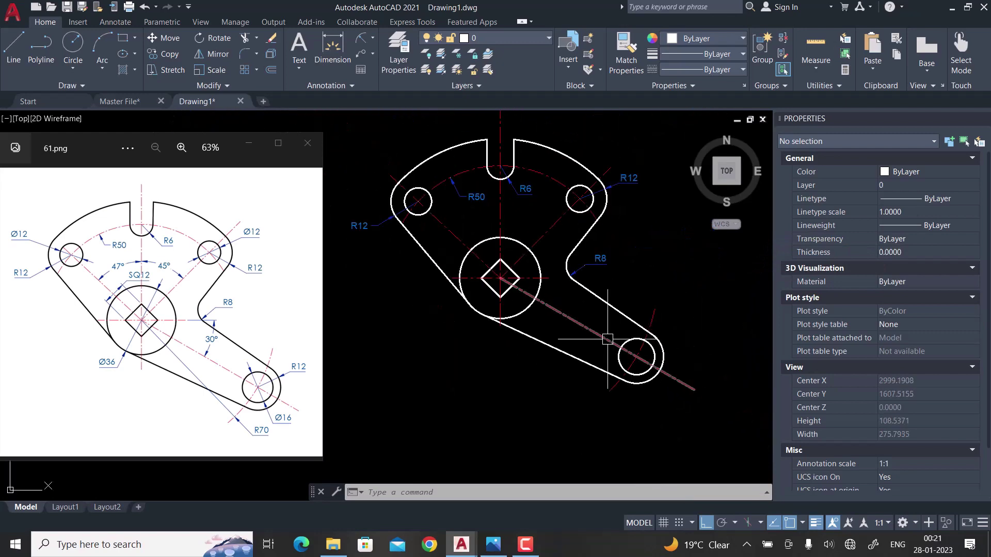
{"action": "key", "text": "Return"}
{"action": "scroll", "coordinate": [698, 388], "scroll_direction": "up", "scroll_amount": 1}
{"action": "scroll", "coordinate": [663, 372], "scroll_direction": "up", "scroll_amount": 3}
{"action": "left_click", "coordinate": [645, 340]}
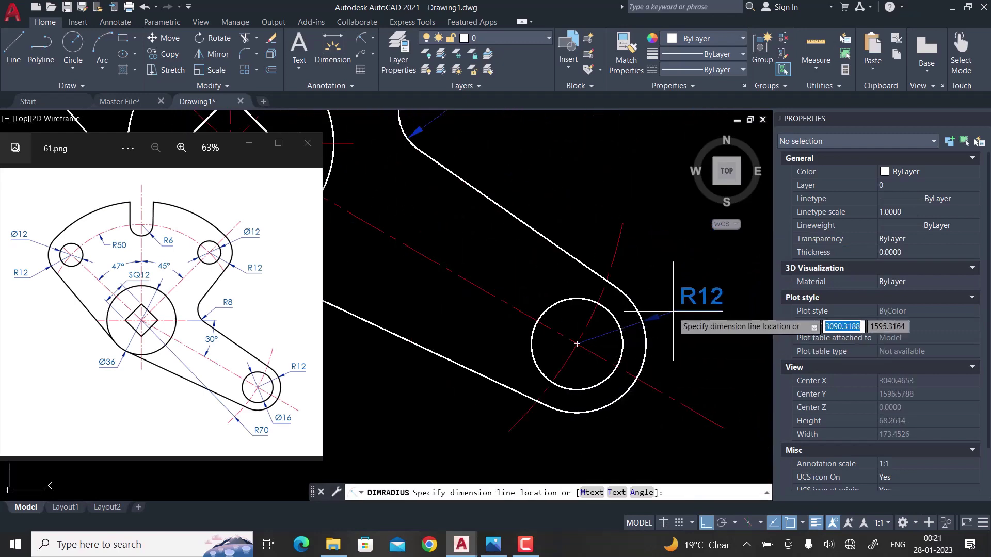
{"action": "left_click", "coordinate": [686, 296]}
{"action": "scroll", "coordinate": [655, 330], "scroll_direction": "down", "scroll_amount": 3}
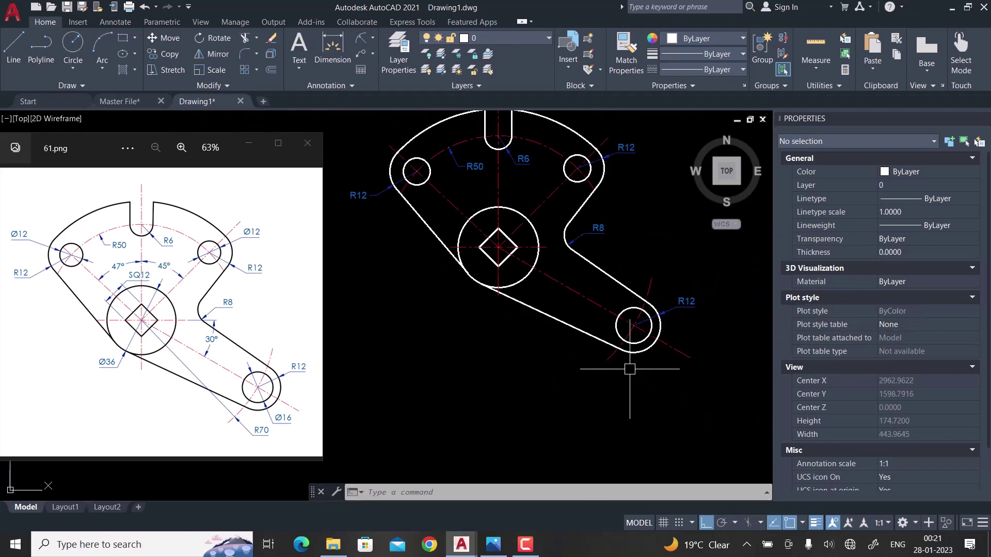
{"action": "key", "text": "Return"}
{"action": "scroll", "coordinate": [614, 361], "scroll_direction": "up", "scroll_amount": 2}
{"action": "left_click", "coordinate": [598, 346]}
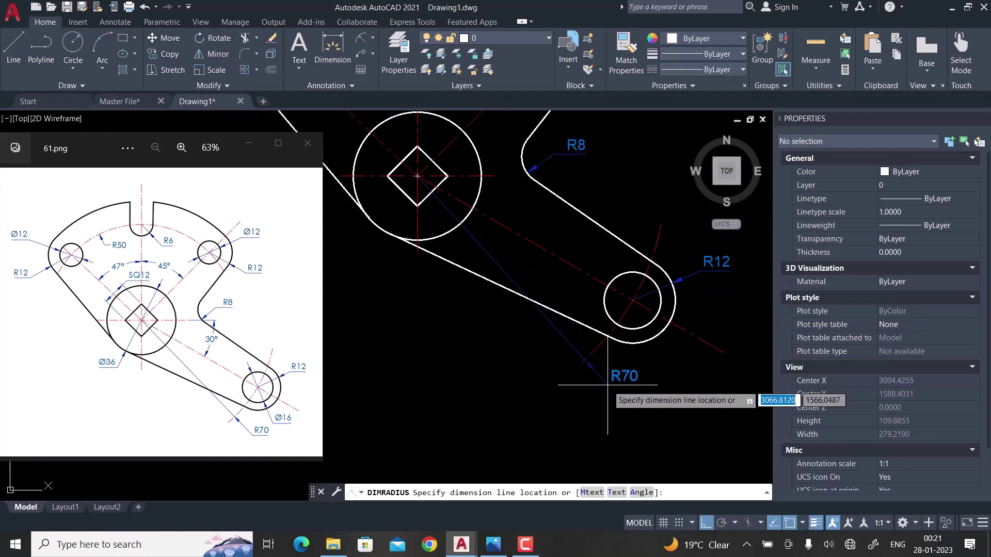
{"action": "left_click", "coordinate": [601, 384]}
{"action": "scroll", "coordinate": [641, 409], "scroll_direction": "down", "scroll_amount": 1}
{"action": "scroll", "coordinate": [535, 360], "scroll_direction": "down", "scroll_amount": 2}
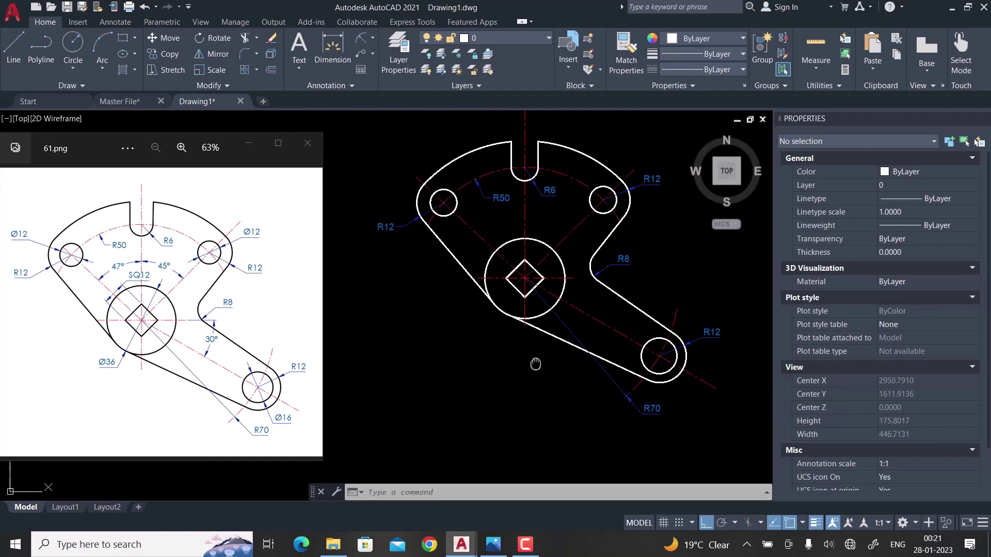
- Add Ø12 diameter dimensions to the small left and right holes
{"action": "left_click", "coordinate": [373, 41]}
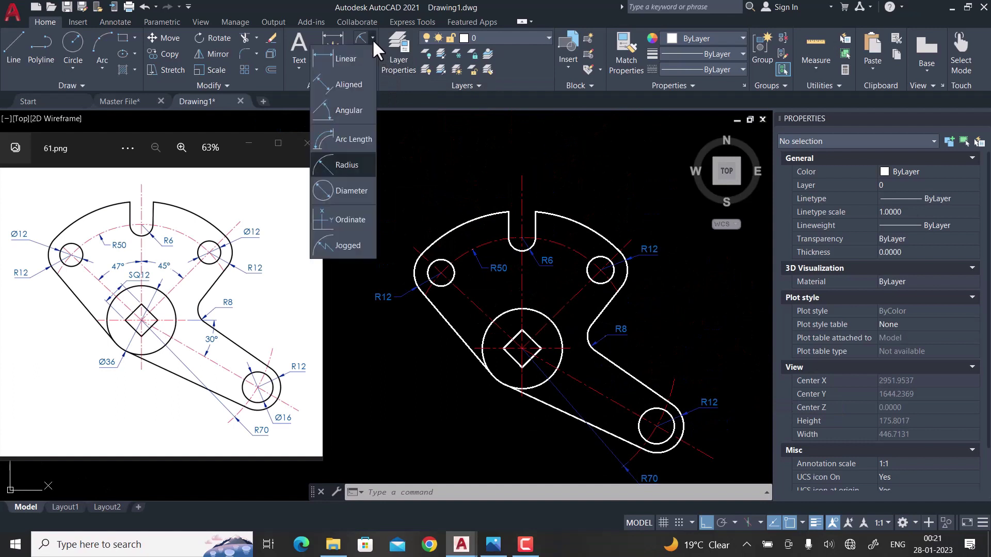
{"action": "left_click", "coordinate": [345, 192]}
{"action": "scroll", "coordinate": [450, 275], "scroll_direction": "up", "scroll_amount": 2}
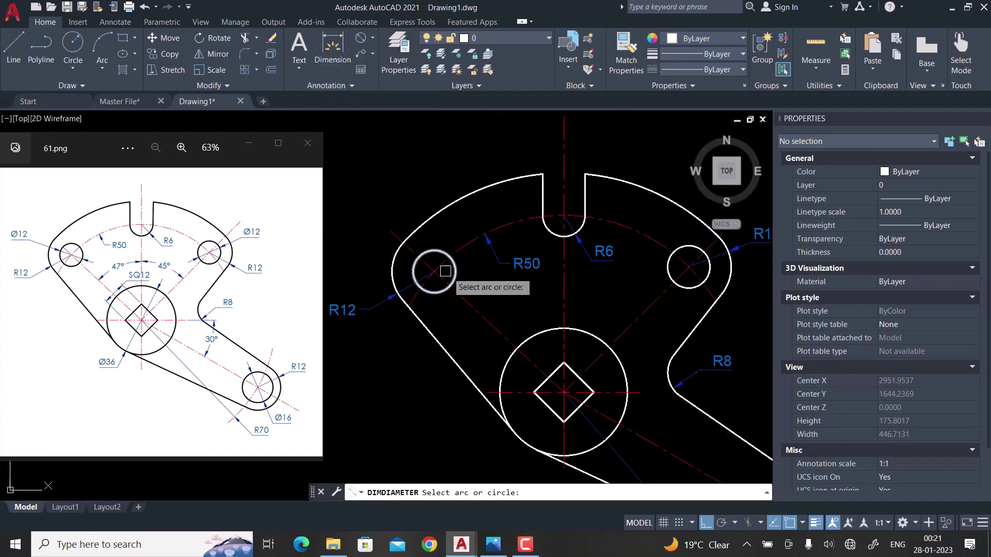
{"action": "left_click", "coordinate": [415, 270]}
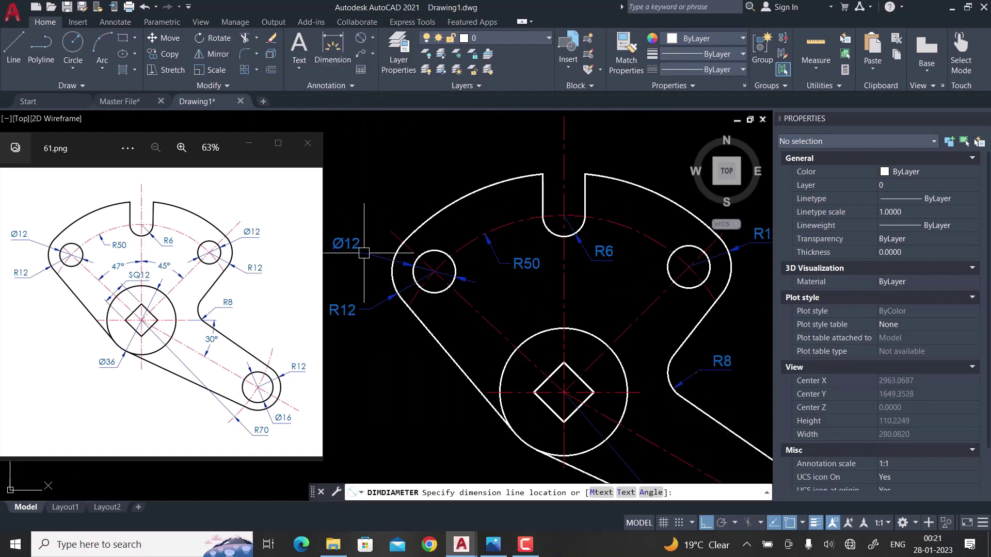
{"action": "left_click", "coordinate": [340, 248]}
{"action": "middle_click_drag", "start_coordinate": [670, 289], "coordinate": [601, 327]}
{"action": "key", "text": "Return"}
{"action": "scroll", "coordinate": [646, 292], "scroll_direction": "up", "scroll_amount": 2}
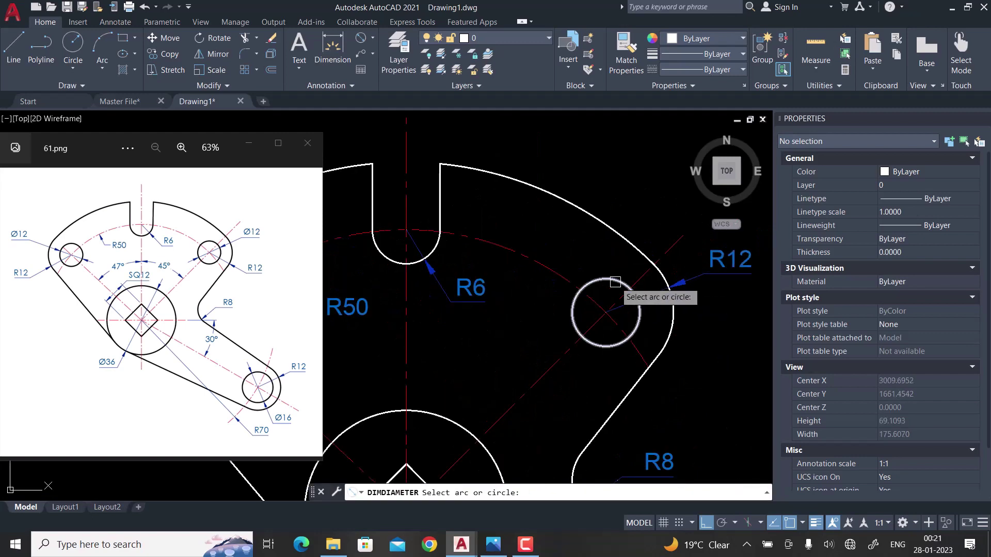
{"action": "left_click", "coordinate": [614, 282]}
{"action": "left_click", "coordinate": [670, 379]}
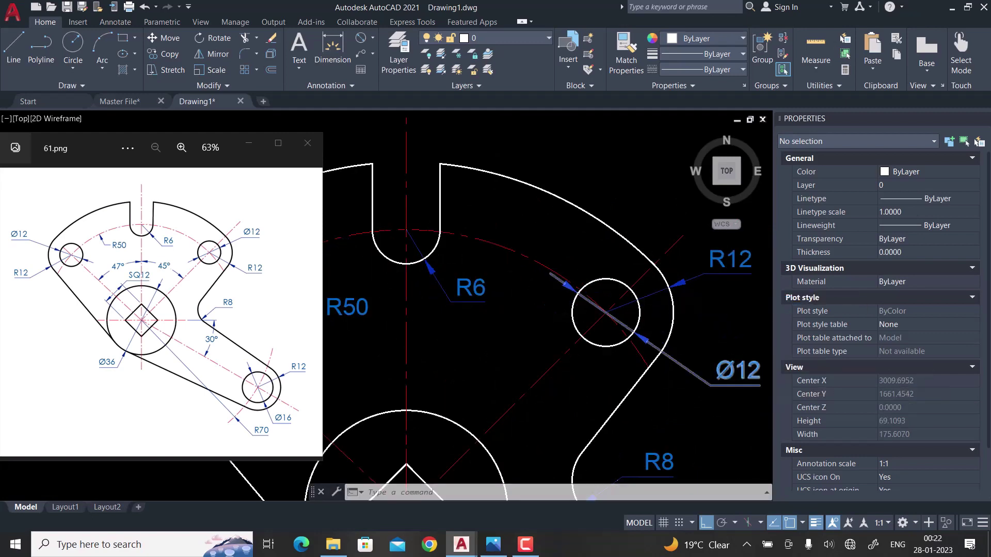
{"action": "scroll", "coordinate": [671, 379], "scroll_direction": "down", "scroll_amount": 2}
{"action": "middle_click_drag", "start_coordinate": [658, 418], "coordinate": [625, 311]}
{"action": "scroll", "coordinate": [611, 361], "scroll_direction": "down", "scroll_amount": 3}
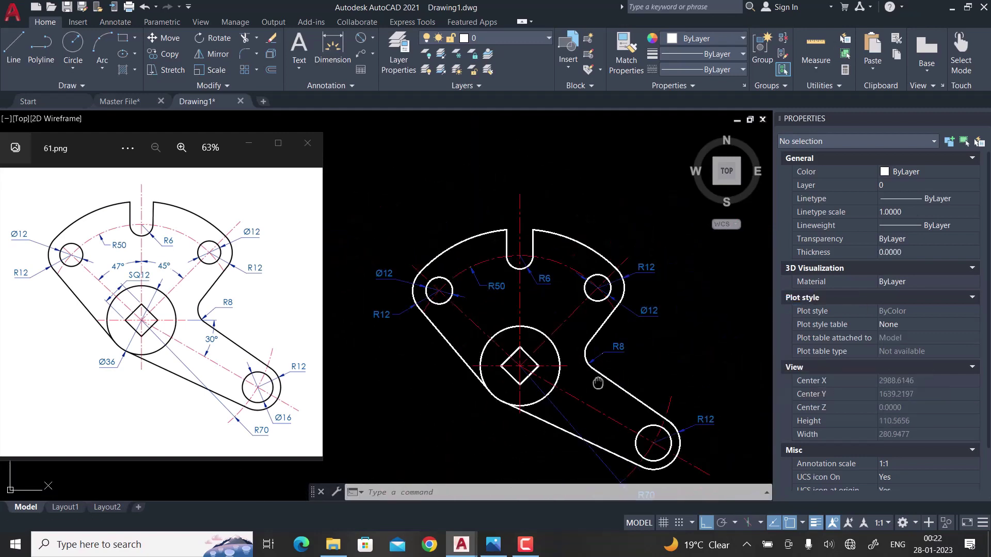
{"action": "scroll", "coordinate": [619, 374], "scroll_direction": "up", "scroll_amount": 3}
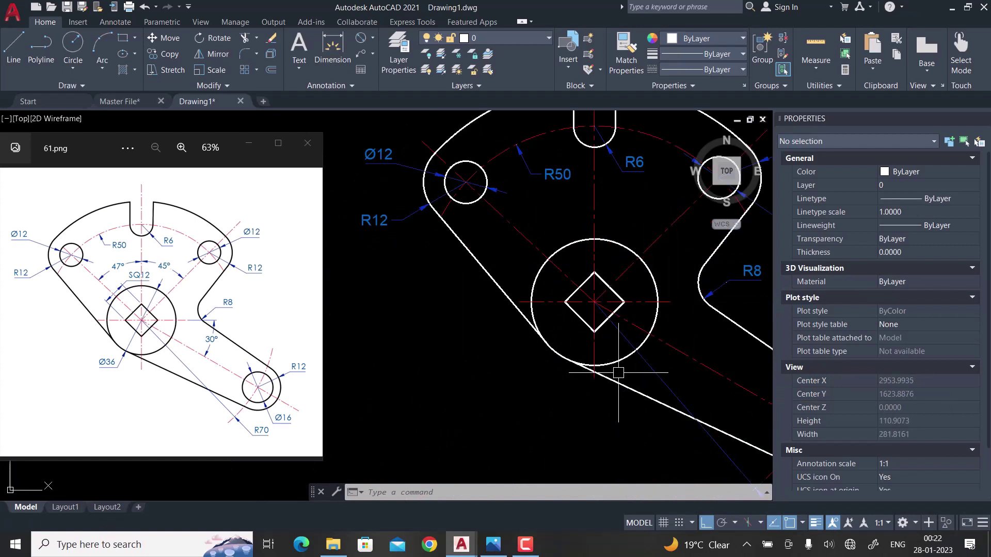
- Dimension the central circle as Ø36 and the lower-right boss hole as Ø16
{"action": "key", "text": "Return"}
{"action": "scroll", "coordinate": [559, 368], "scroll_direction": "up", "scroll_amount": 2}
{"action": "left_click", "coordinate": [545, 346]}
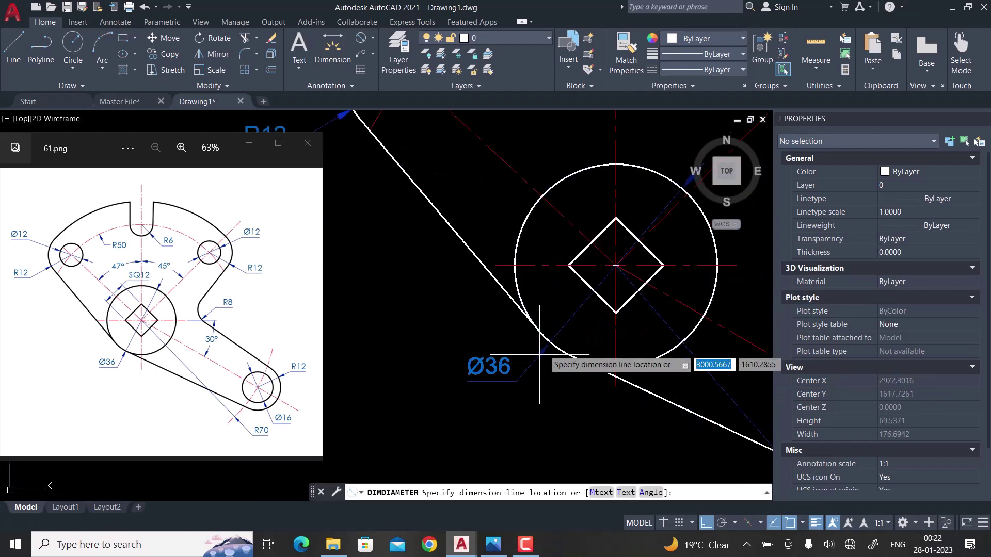
{"action": "left_click", "coordinate": [483, 405]}
{"action": "scroll", "coordinate": [496, 397], "scroll_direction": "down", "scroll_amount": 3}
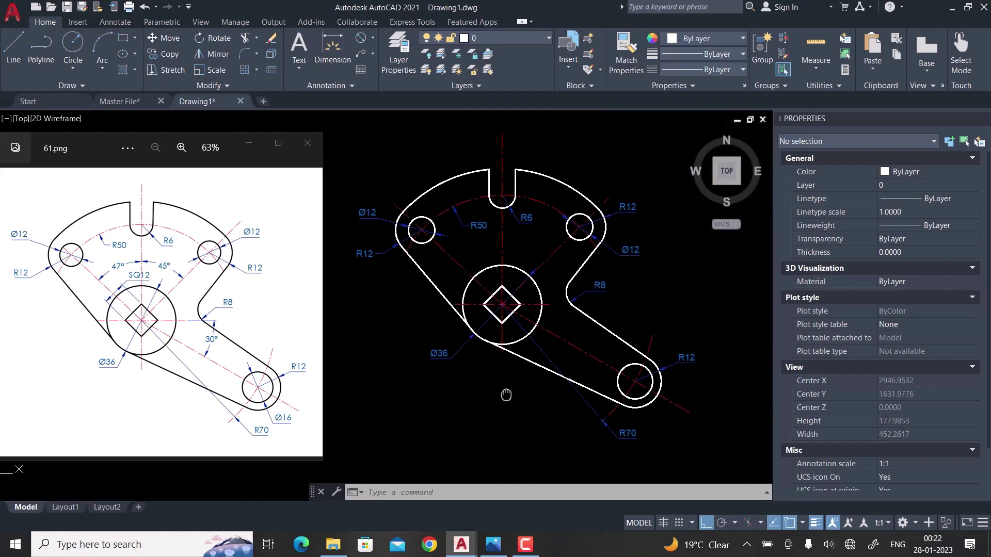
{"action": "scroll", "coordinate": [504, 394], "scroll_direction": "down", "scroll_amount": 1}
{"action": "scroll", "coordinate": [595, 423], "scroll_direction": "up", "scroll_amount": 3}
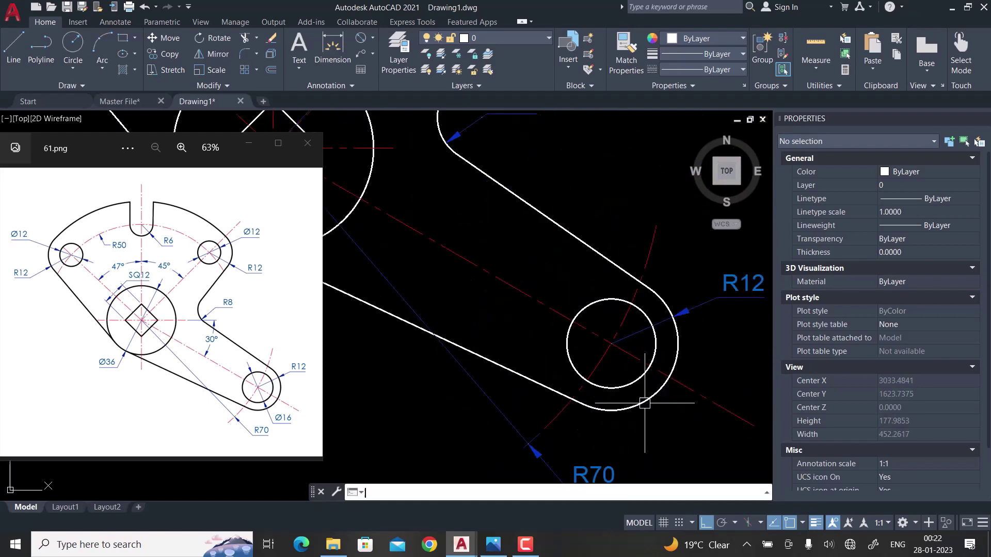
{"action": "key", "text": "Return"}
{"action": "left_click", "coordinate": [642, 376]}
{"action": "left_click", "coordinate": [662, 457]}
{"action": "scroll", "coordinate": [662, 457], "scroll_direction": "down", "scroll_amount": 3}
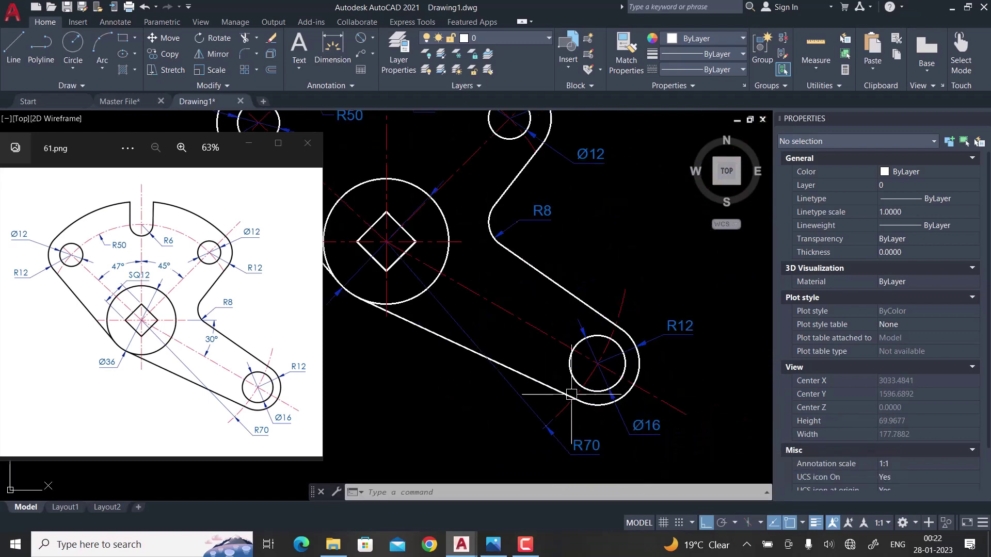
{"action": "scroll", "coordinate": [371, 186], "scroll_direction": "up", "scroll_amount": 1}
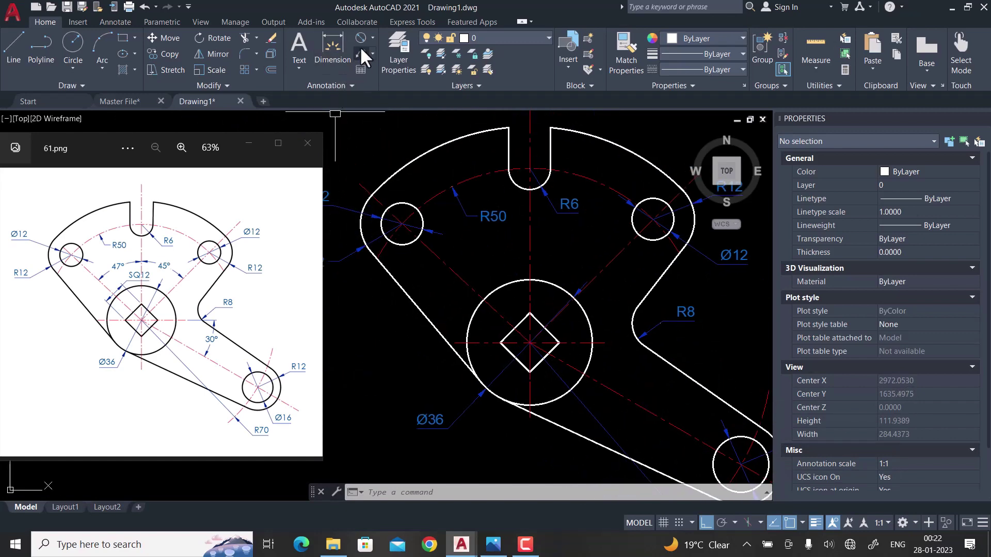
- Add an aligned 12 dimension to the square's upper-left edge, placed above the square
{"action": "left_click", "coordinate": [371, 37]}
{"action": "scroll", "coordinate": [480, 328], "scroll_direction": "up", "scroll_amount": 4}
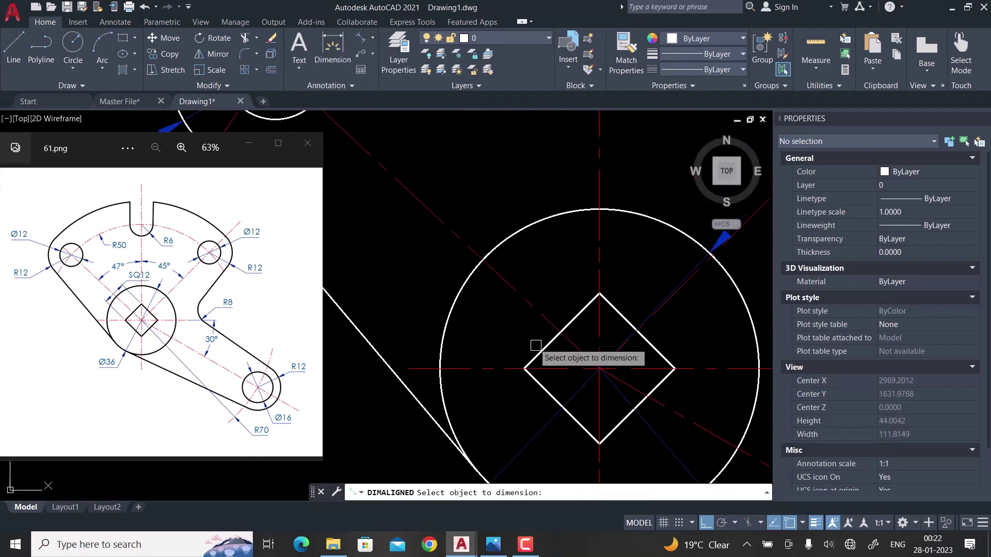
{"action": "left_click", "coordinate": [536, 355]}
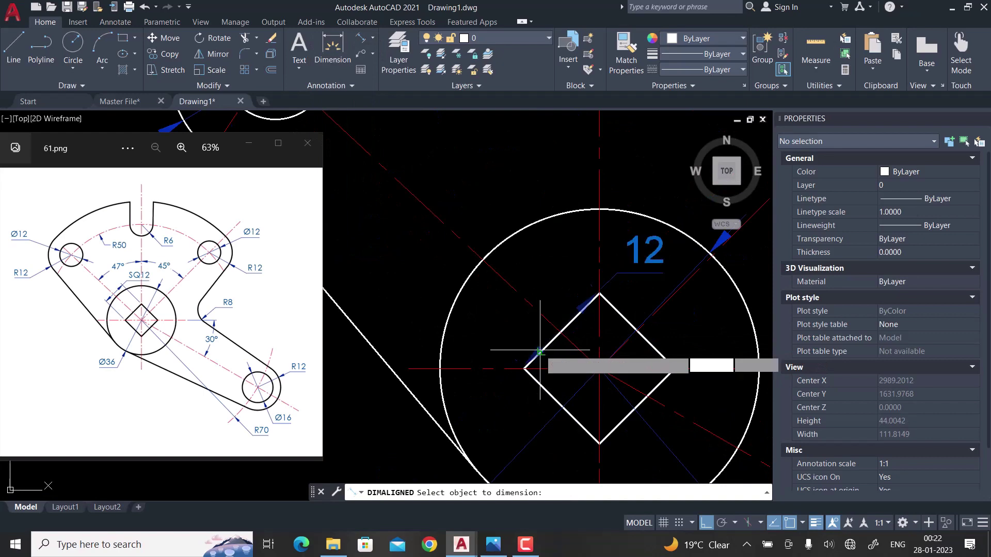
{"action": "left_click", "coordinate": [418, 244]}
{"action": "scroll", "coordinate": [453, 266], "scroll_direction": "down", "scroll_amount": 2}
{"action": "middle_click_drag", "start_coordinate": [485, 291], "coordinate": [550, 370]}
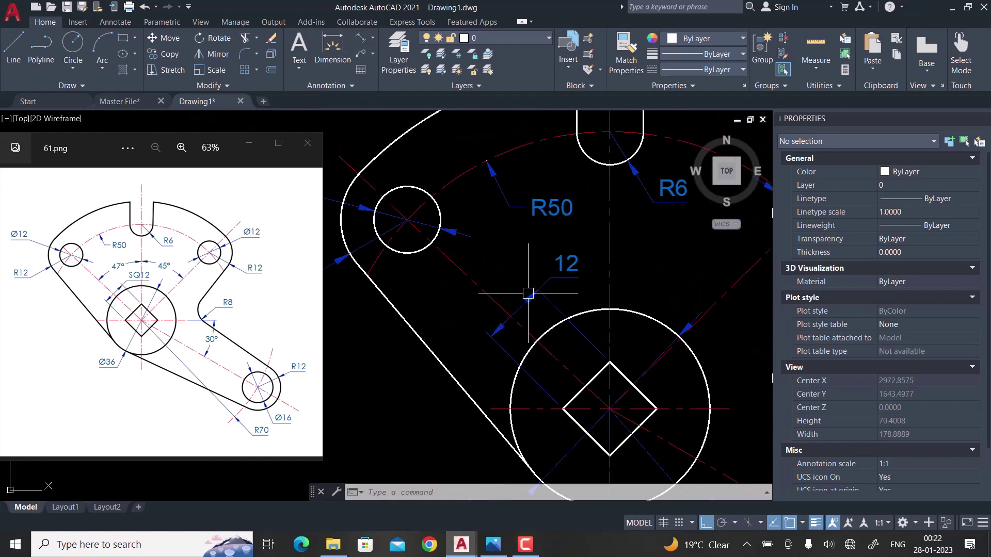
{"action": "scroll", "coordinate": [528, 293], "scroll_direction": "up", "scroll_amount": 4}
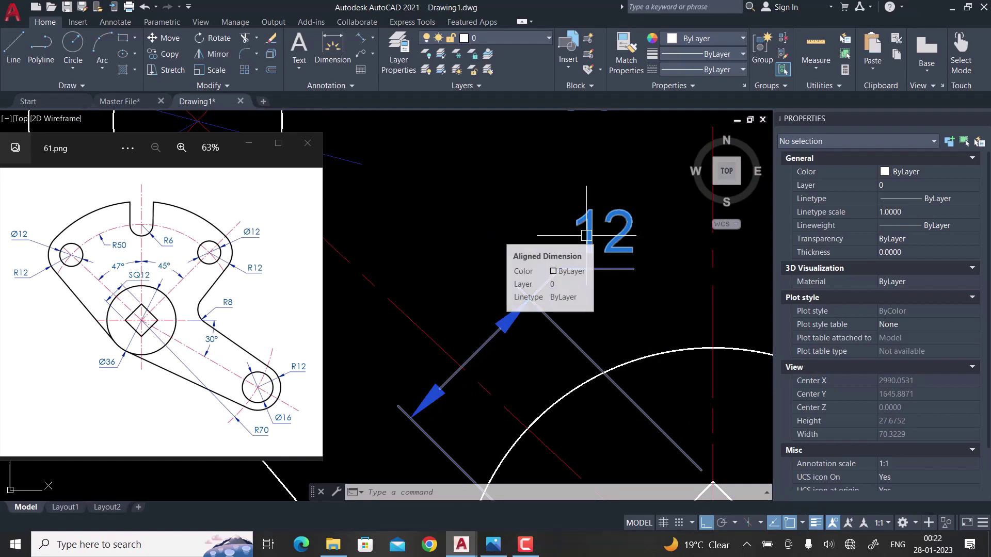
- Edit the 12 dimension text to read SQ.12
{"action": "left_click", "coordinate": [586, 235]}
{"action": "double_click", "coordinate": [577, 236]}
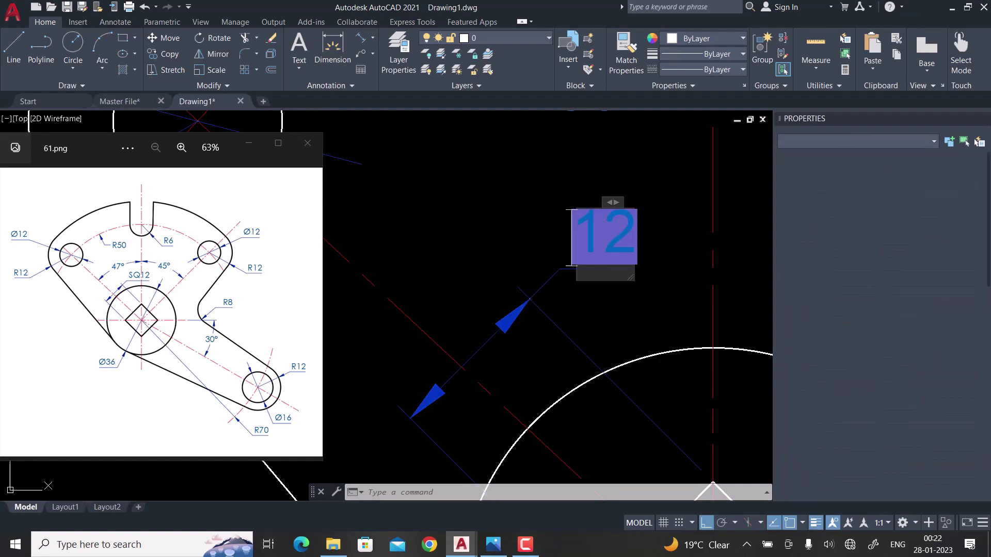
{"action": "type", "text": "S"}
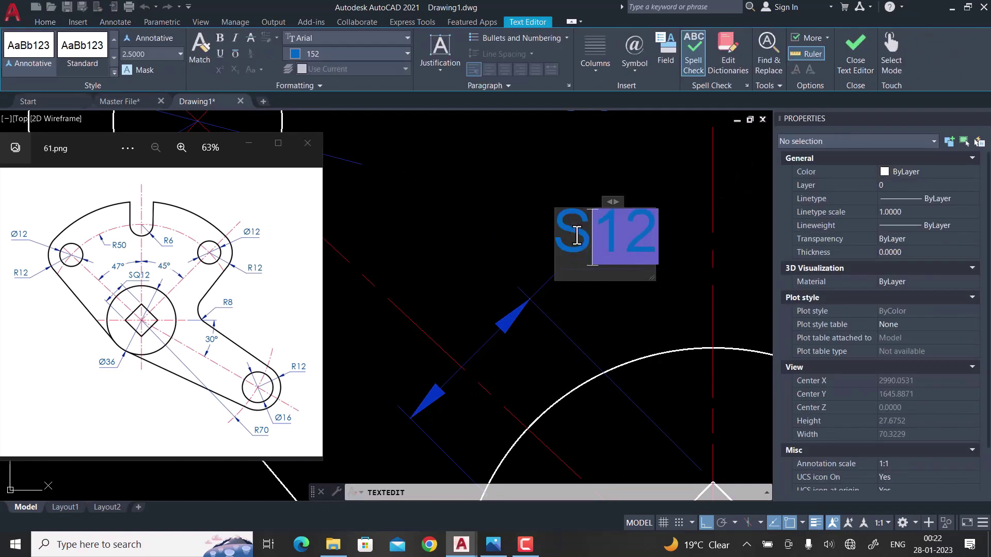
{"action": "type", "text": "Q."}
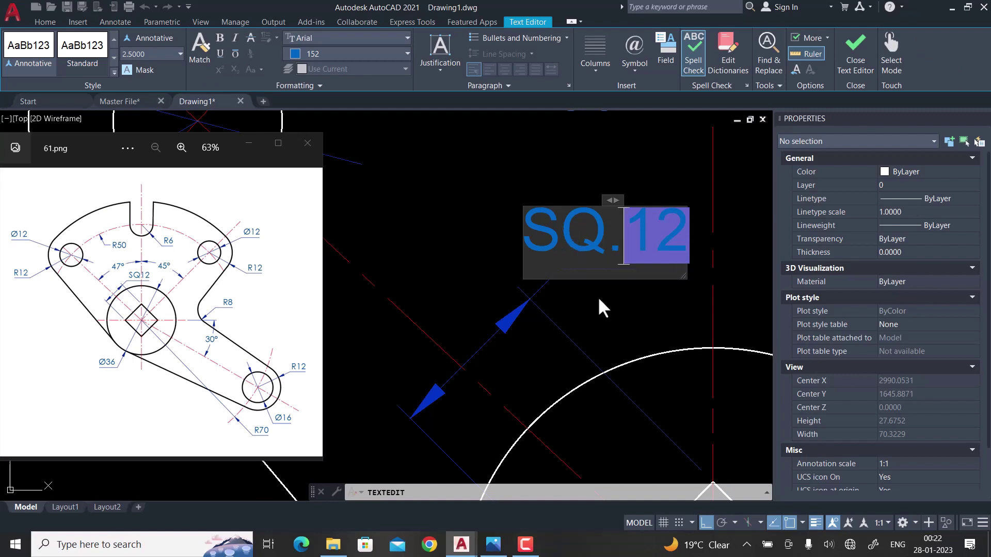
{"action": "left_click", "coordinate": [599, 299]}
{"action": "scroll", "coordinate": [552, 316], "scroll_direction": "down", "scroll_amount": 2}
{"action": "scroll", "coordinate": [543, 297], "scroll_direction": "down", "scroll_amount": 3}
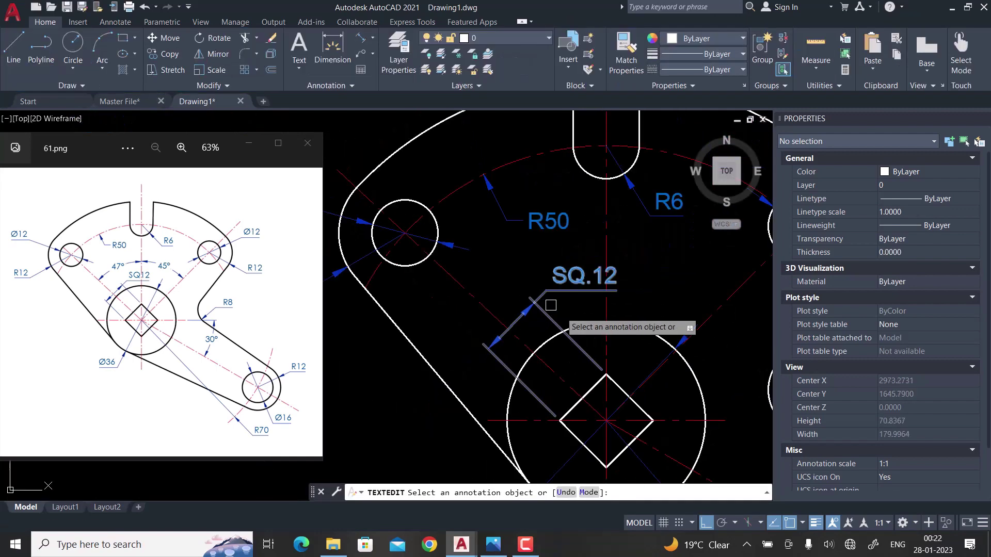
{"action": "key", "text": "Escape"}
{"action": "mouse_move", "coordinate": [596, 362]}
{"action": "middle_mouse_down"}
{"action": "mouse_move", "coordinate": [591, 382]}
{"action": "mouse_move", "coordinate": [524, 324]}
{"action": "middle_mouse_up"}
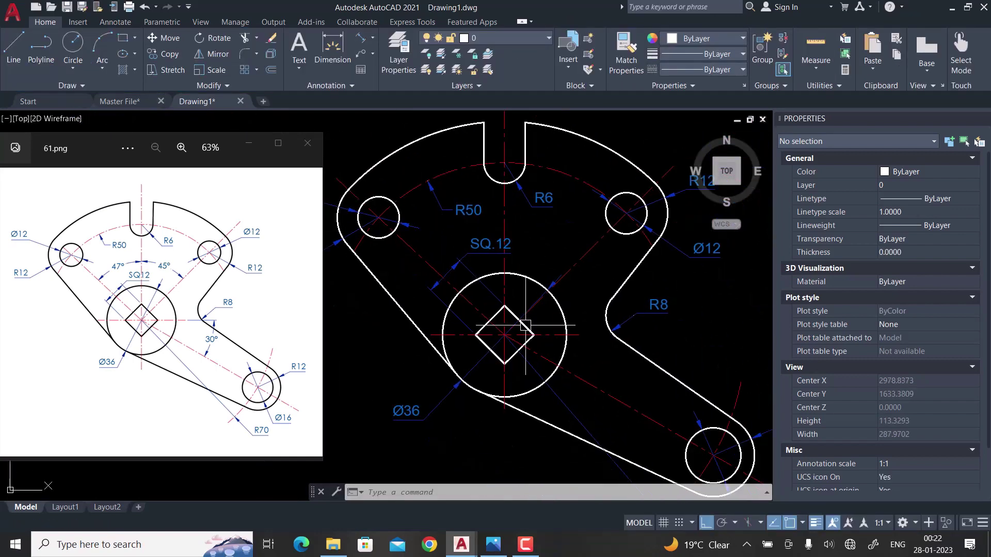
- Add the 47° angular dimension between the diagonal and vertical centre lines
{"action": "left_click", "coordinate": [370, 35]}
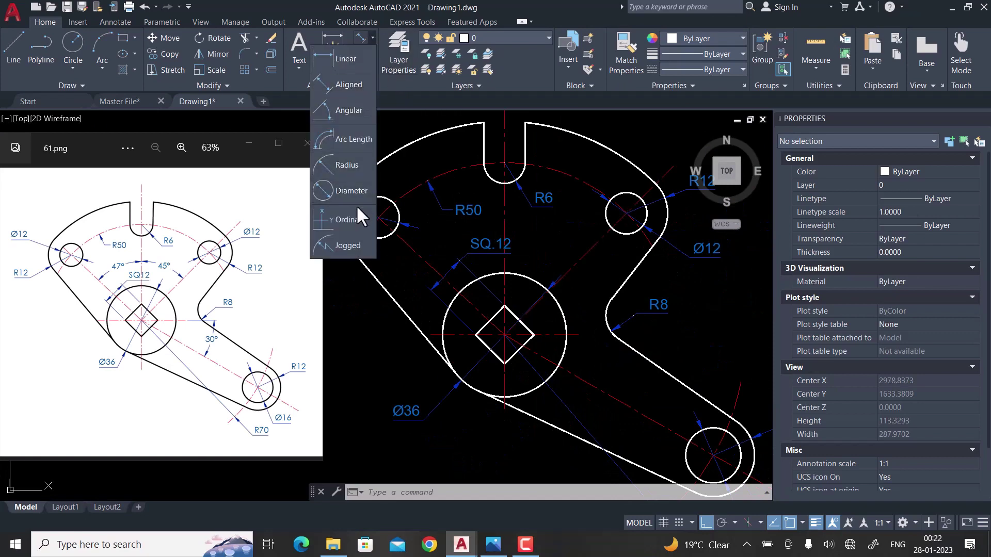
{"action": "left_click", "coordinate": [349, 110]}
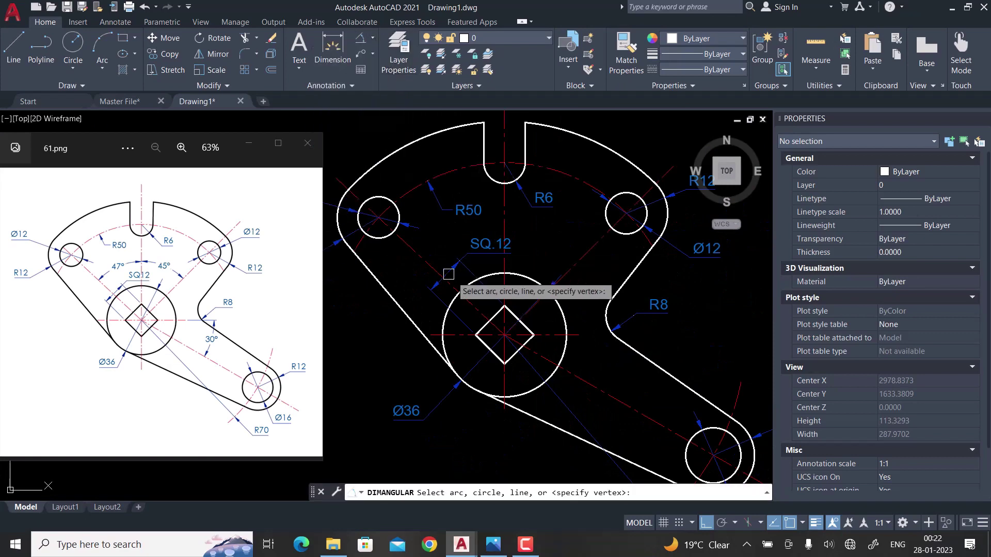
{"action": "scroll", "coordinate": [421, 258], "scroll_direction": "up", "scroll_amount": 2}
{"action": "left_click", "coordinate": [418, 257]}
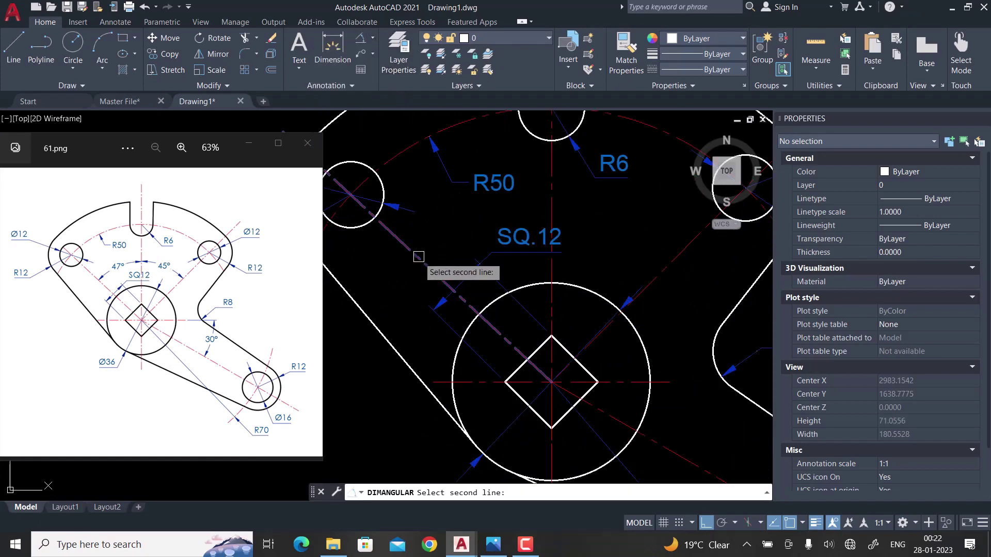
{"action": "left_click", "coordinate": [551, 204]}
{"action": "left_click", "coordinate": [475, 222]}
{"action": "middle_click_drag", "start_coordinate": [587, 287], "coordinate": [551, 306]}
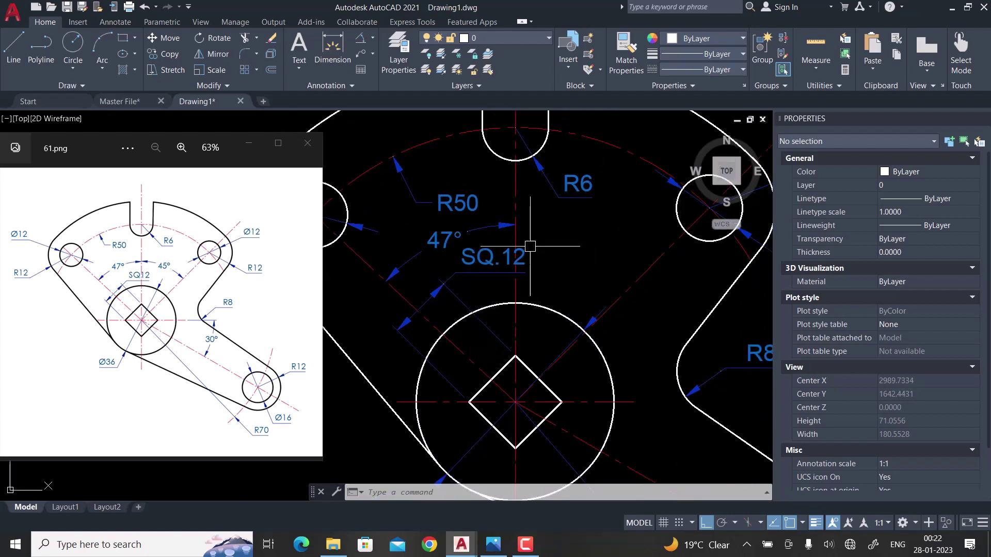
- Add the 45° angular dimension between the vertical and 45° centre lines
{"action": "key", "text": "Return"}
{"action": "left_click", "coordinate": [515, 216]}
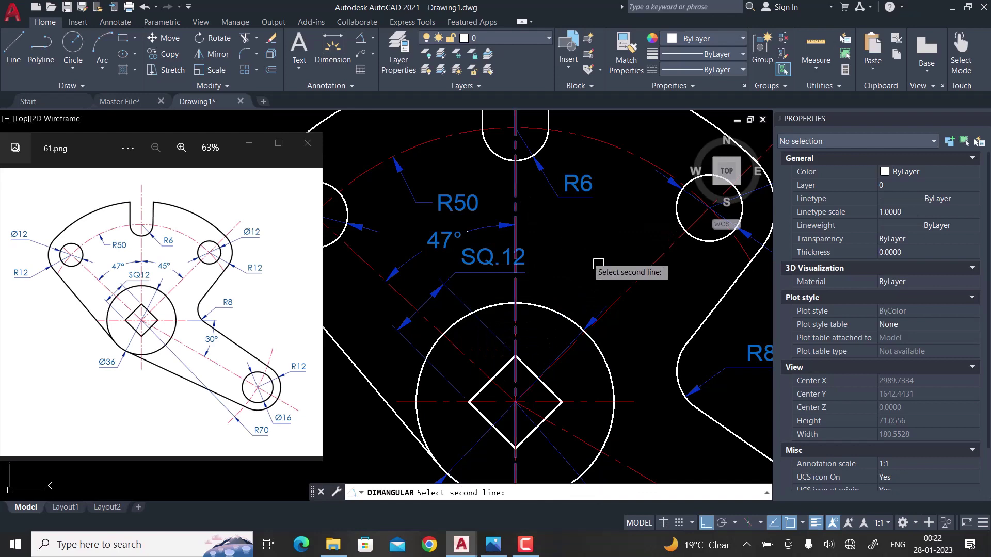
{"action": "left_click", "coordinate": [631, 285]}
{"action": "left_click", "coordinate": [530, 237]}
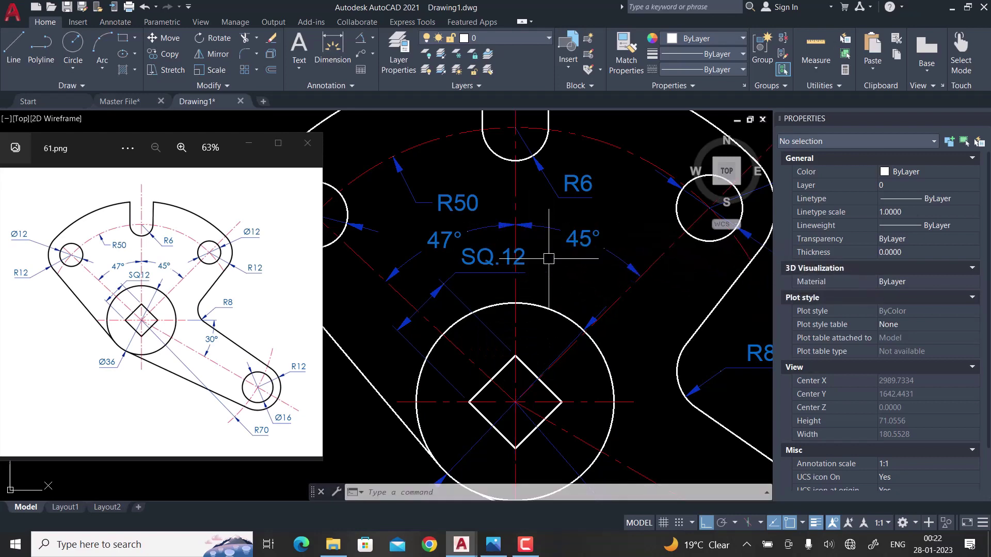
{"action": "scroll", "coordinate": [547, 265], "scroll_direction": "down", "scroll_amount": 2}
{"action": "middle_click_drag", "start_coordinate": [628, 363], "coordinate": [574, 283]}
{"action": "scroll", "coordinate": [572, 310], "scroll_direction": "up", "scroll_amount": 2}
- Add the 30° angular dimension between the horizontal and 30° dashed centre lines
{"action": "key", "text": "Return"}
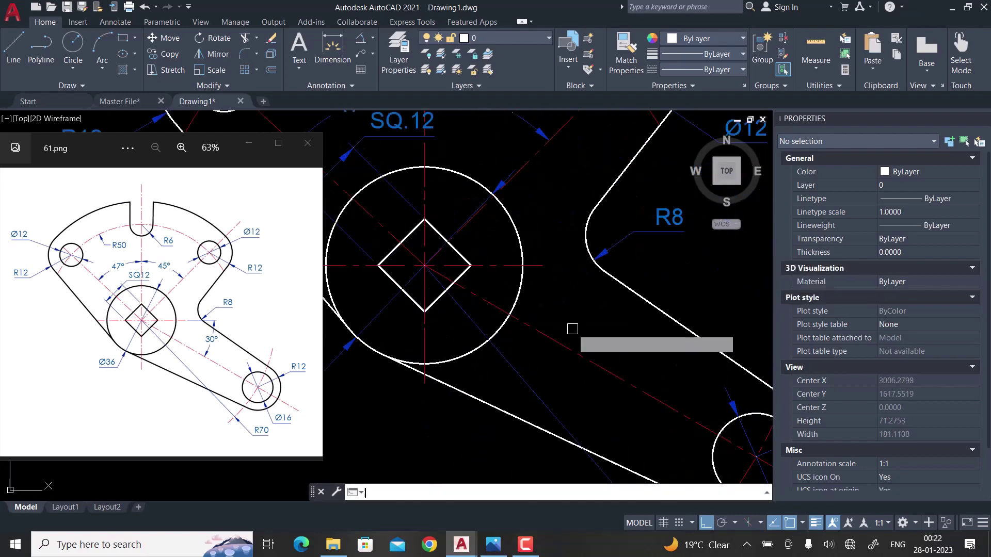
{"action": "left_click", "coordinate": [542, 266]}
{"action": "left_click", "coordinate": [562, 343]}
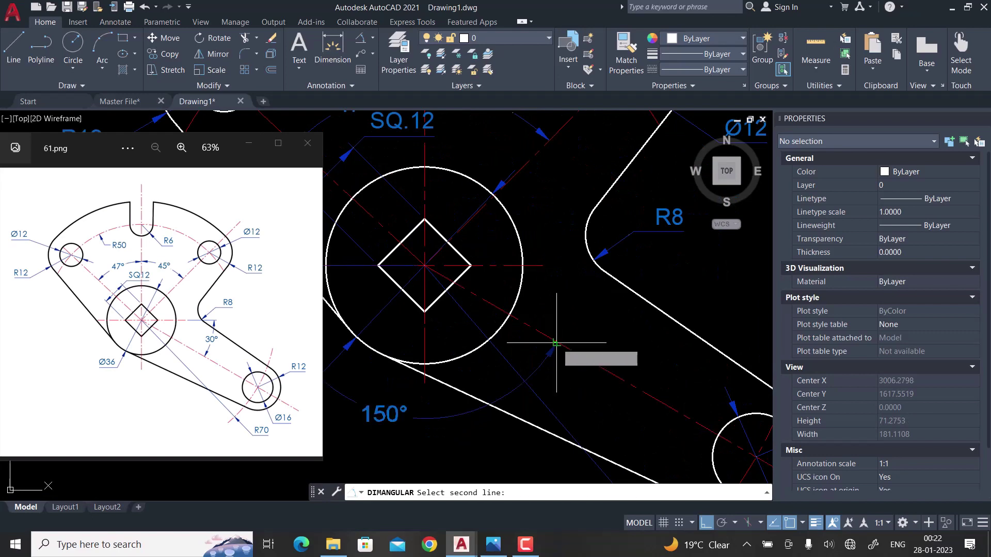
{"action": "left_click", "coordinate": [624, 330]}
{"action": "scroll", "coordinate": [567, 340], "scroll_direction": "down", "scroll_amount": 2}
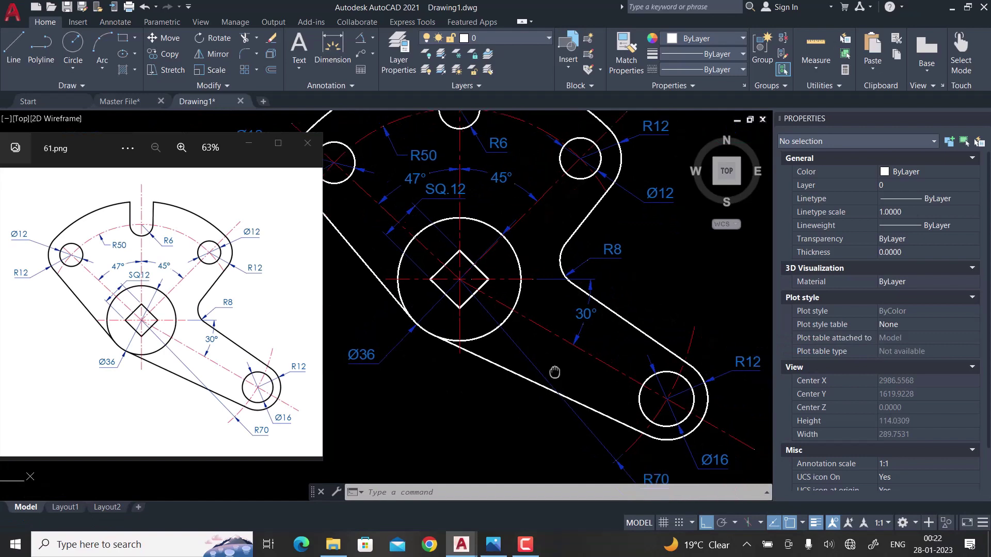
{"action": "scroll", "coordinate": [548, 340], "scroll_direction": "down", "scroll_amount": 2}
{"action": "scroll", "coordinate": [536, 372], "scroll_direction": "down", "scroll_amount": 2}
{"action": "scroll", "coordinate": [537, 369], "scroll_direction": "up", "scroll_amount": 3}
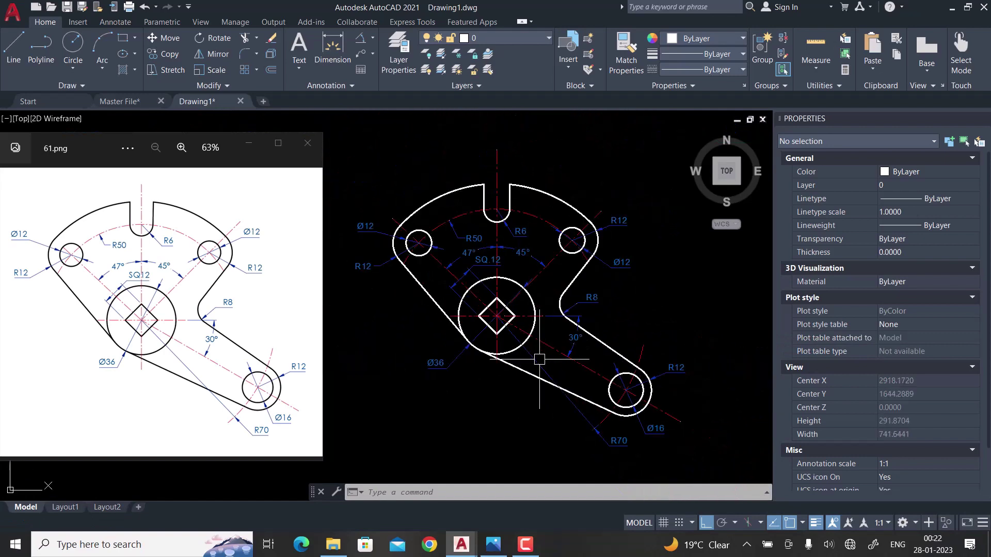
{"action": "mouse_move", "coordinate": [533, 372]}
{"action": "middle_mouse_down"}
{"action": "mouse_move", "coordinate": [545, 368]}
{"action": "mouse_move", "coordinate": [551, 347]}
{"action": "middle_mouse_up"}
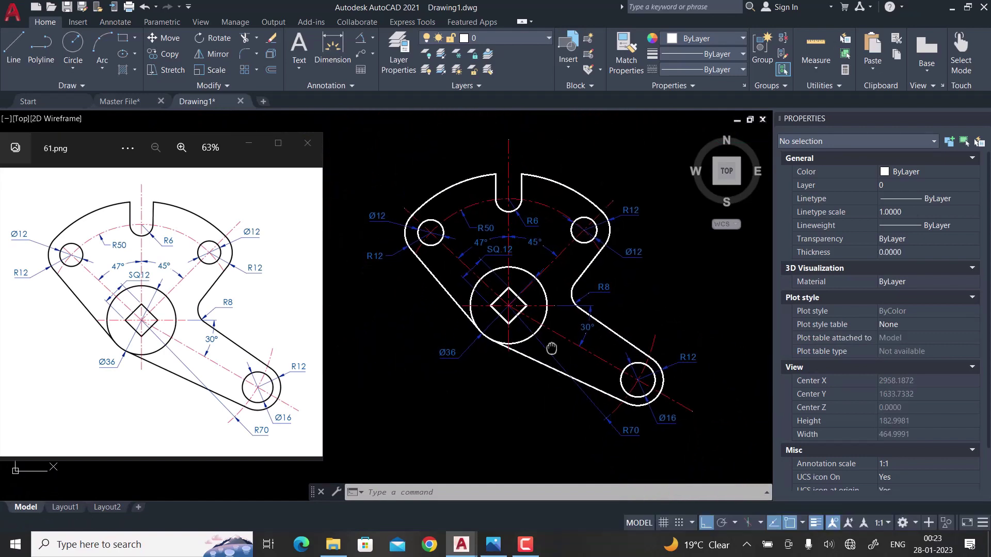
- Close the Properties palette and centre the finished plate drawing in the view
{"action": "left_click", "coordinate": [983, 118]}
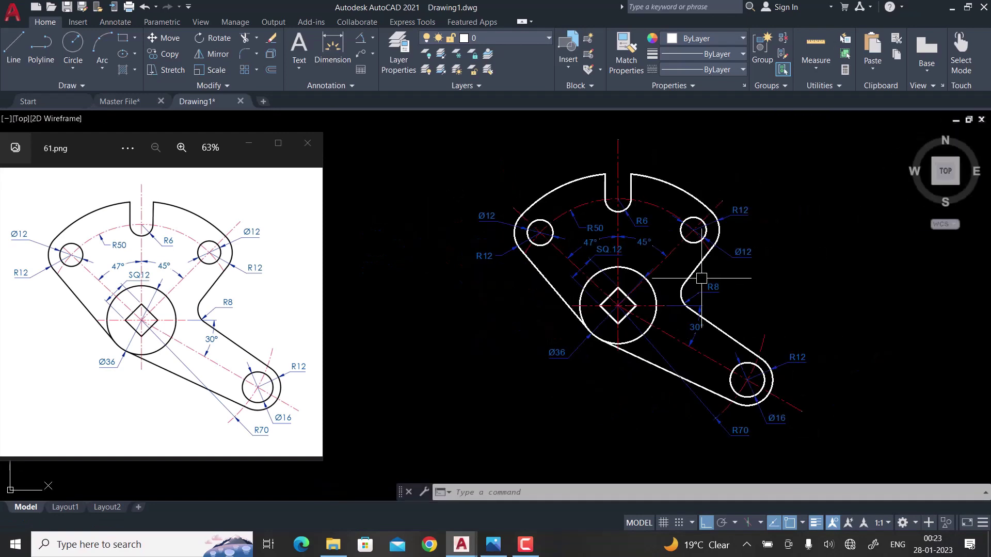
{"action": "middle_click_drag", "start_coordinate": [701, 278], "coordinate": [670, 290]}
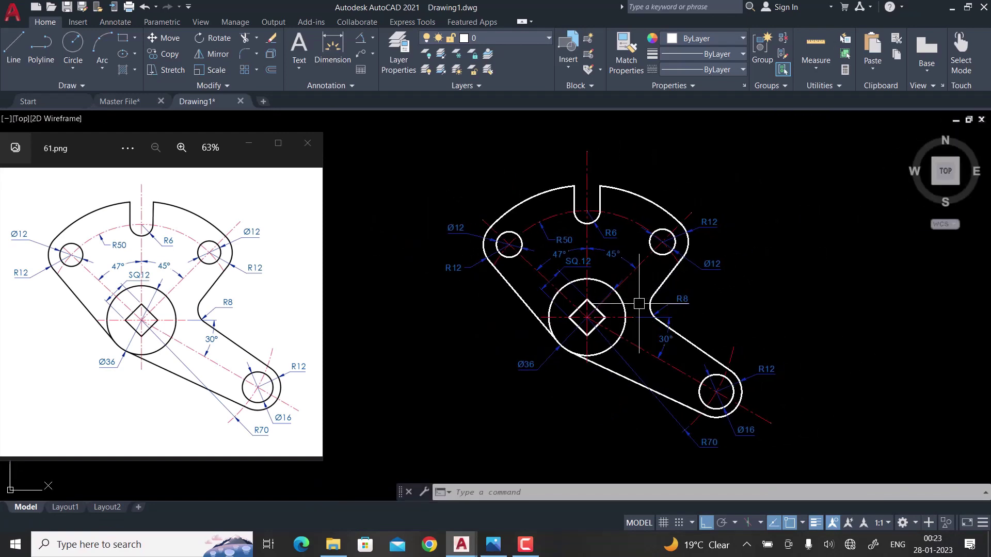
{"action": "middle_click_drag", "start_coordinate": [719, 330], "coordinate": [714, 327]}
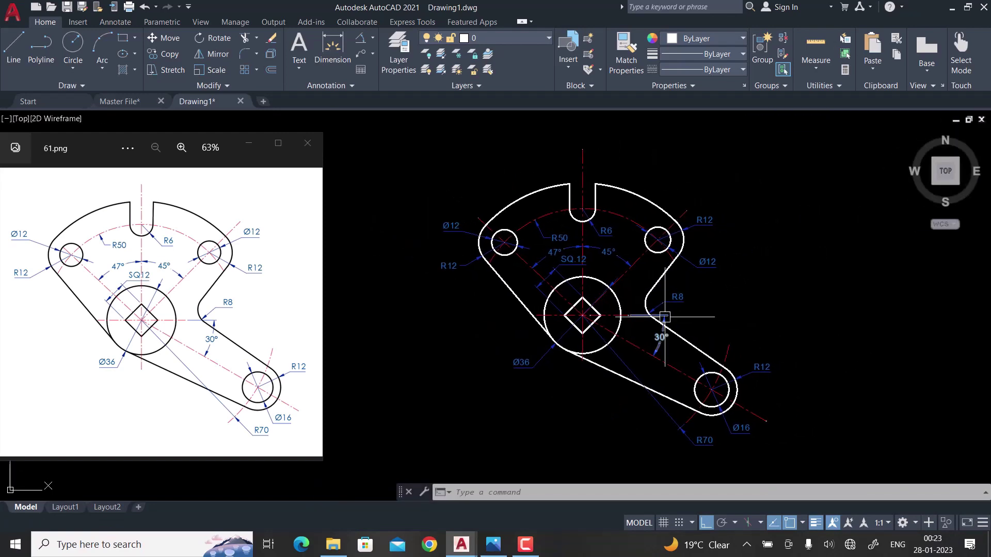
{"action": "scroll", "coordinate": [629, 316], "scroll_direction": "up", "scroll_amount": 2}
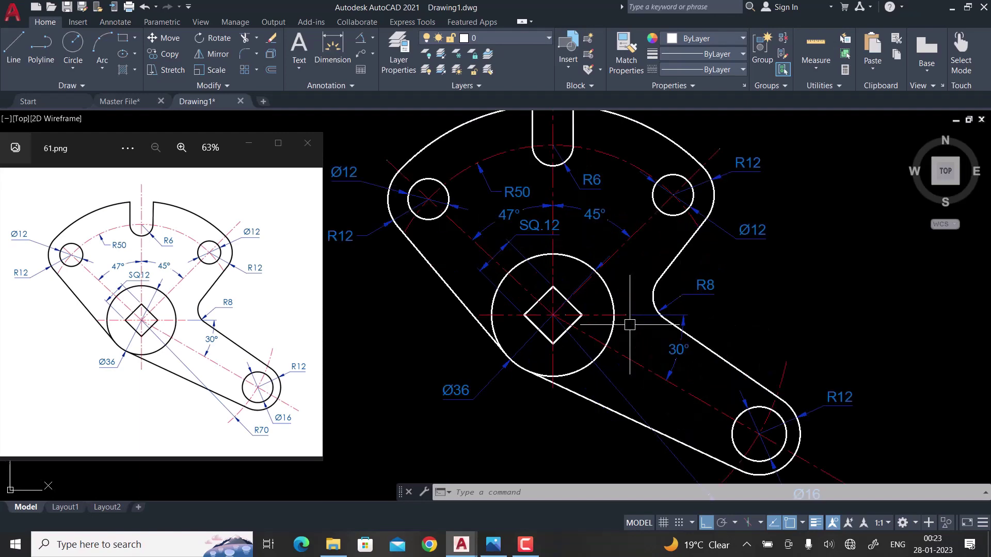
{"action": "scroll", "coordinate": [629, 316], "scroll_direction": "down", "scroll_amount": 3}
{"action": "scroll", "coordinate": [631, 317], "scroll_direction": "up", "scroll_amount": 1}
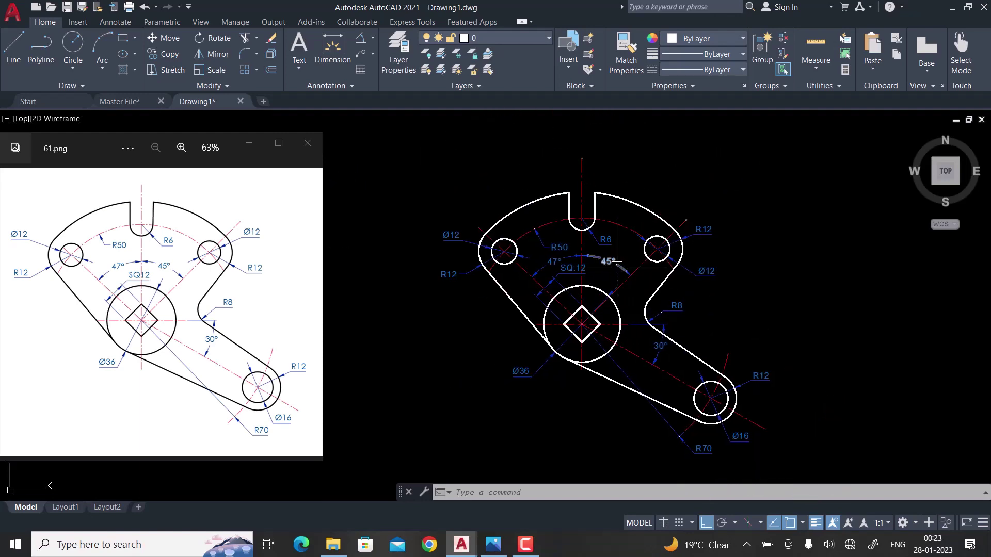
{"action": "mouse_move", "coordinate": [624, 319]}
{"action": "middle_mouse_down"}
{"action": "mouse_move", "coordinate": [625, 296]}
{"action": "mouse_move", "coordinate": [625, 334]}
{"action": "middle_mouse_up"}
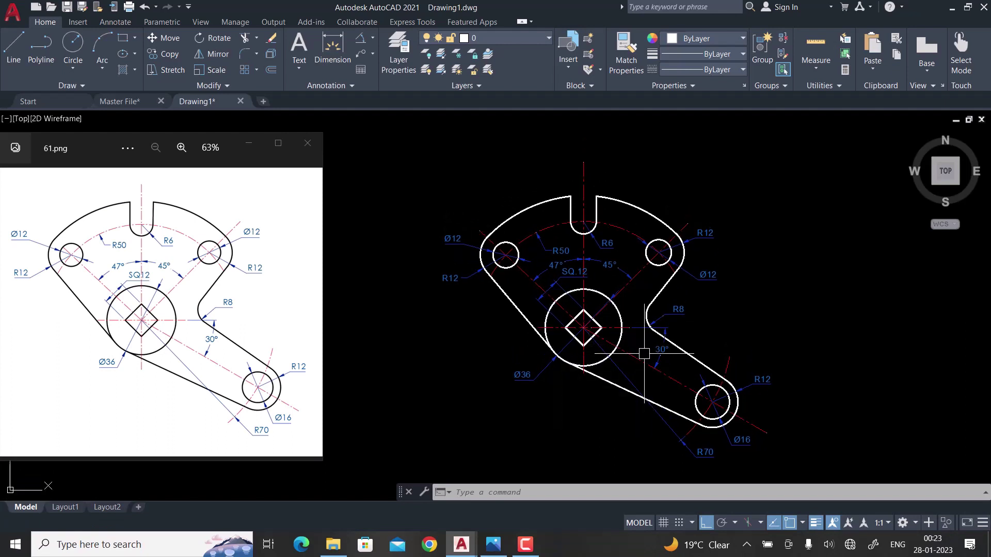
{"action": "middle_click_drag", "start_coordinate": [644, 353], "coordinate": [632, 348]}
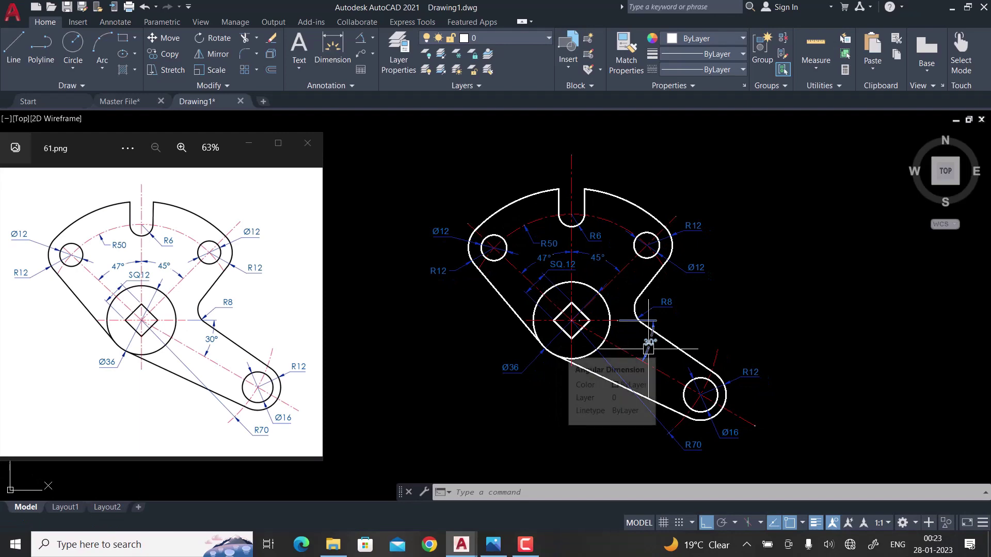